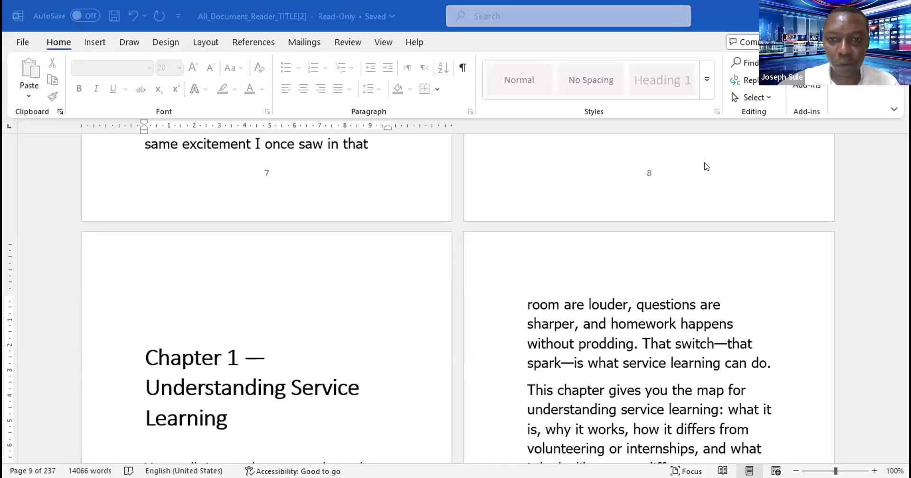
Scroll back from page 9 to the title page 'CLASSROOM TO COMMUNITY: A PRE-SERVICE TEACHER'S GUIDE'
{"action": "scroll", "coordinate": [613, 260], "scroll_direction": "up", "scroll_amount": 5}
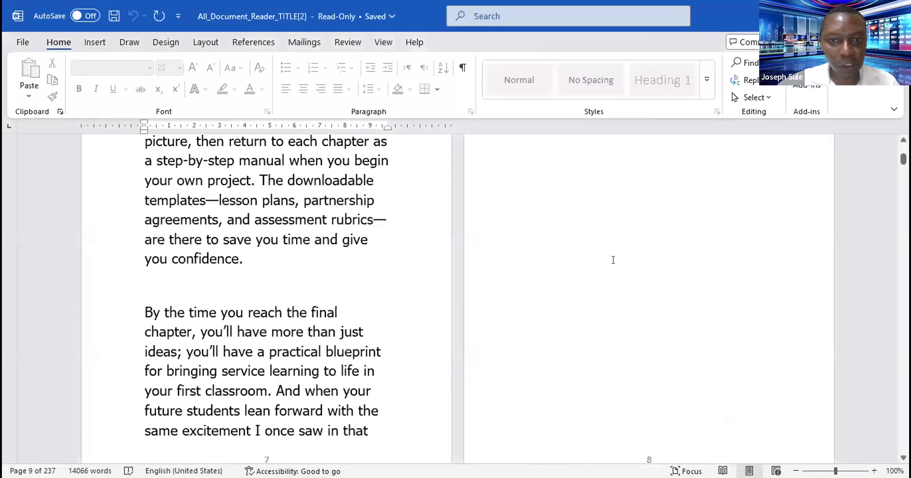
{"action": "scroll", "coordinate": [607, 287], "scroll_direction": "up", "scroll_amount": 15}
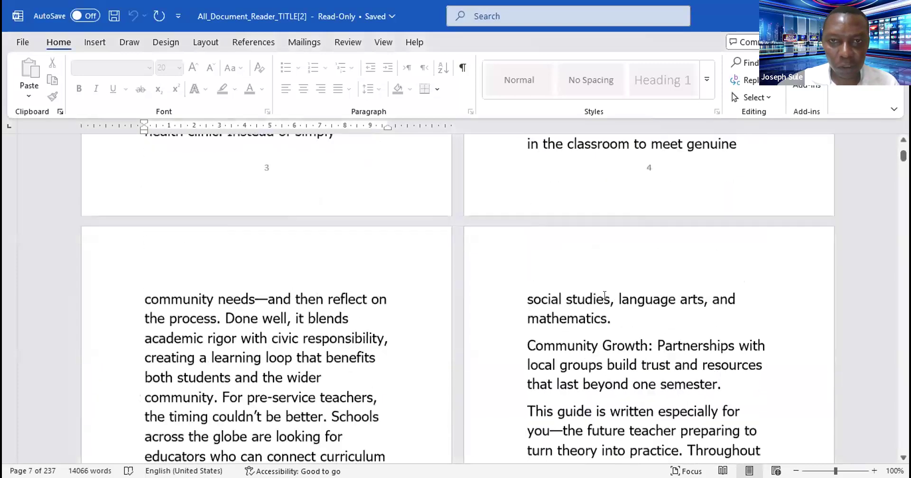
{"action": "scroll", "coordinate": [604, 297], "scroll_direction": "up", "scroll_amount": 12}
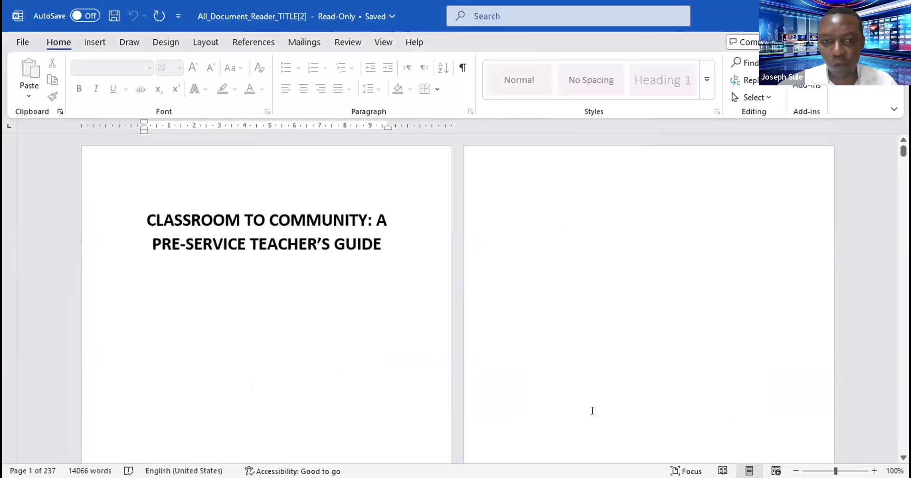
{"action": "scroll", "coordinate": [363, 356], "scroll_direction": "down", "scroll_amount": 1}
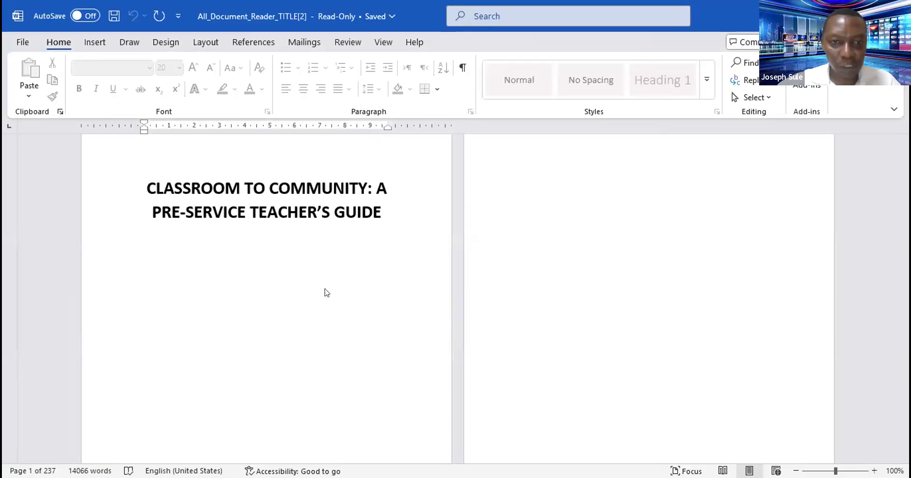
Select the book title on the title page
{"action": "scroll", "coordinate": [634, 263], "scroll_direction": "down", "scroll_amount": 3}
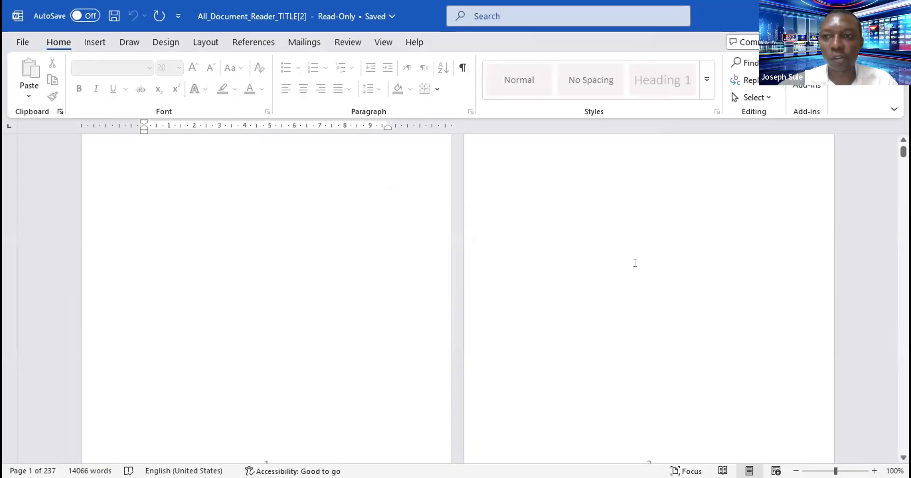
{"action": "scroll", "coordinate": [559, 274], "scroll_direction": "down", "scroll_amount": 5}
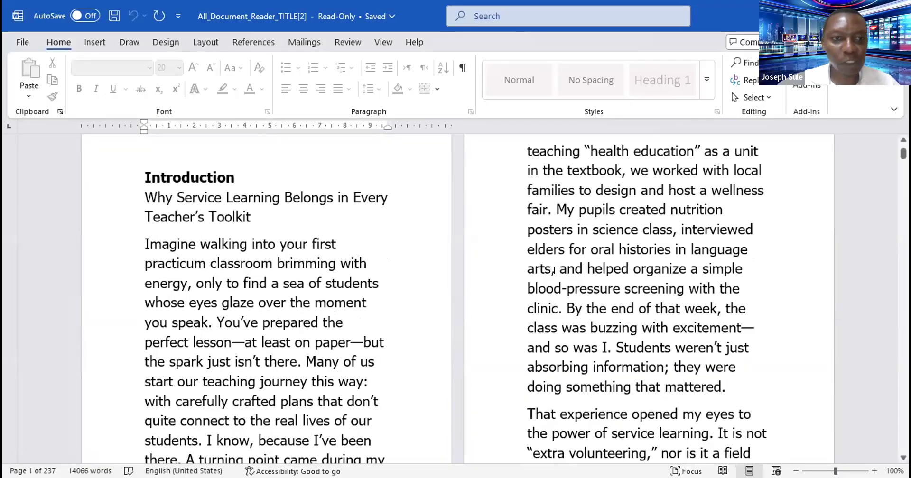
{"action": "scroll", "coordinate": [554, 270], "scroll_direction": "up", "scroll_amount": 5}
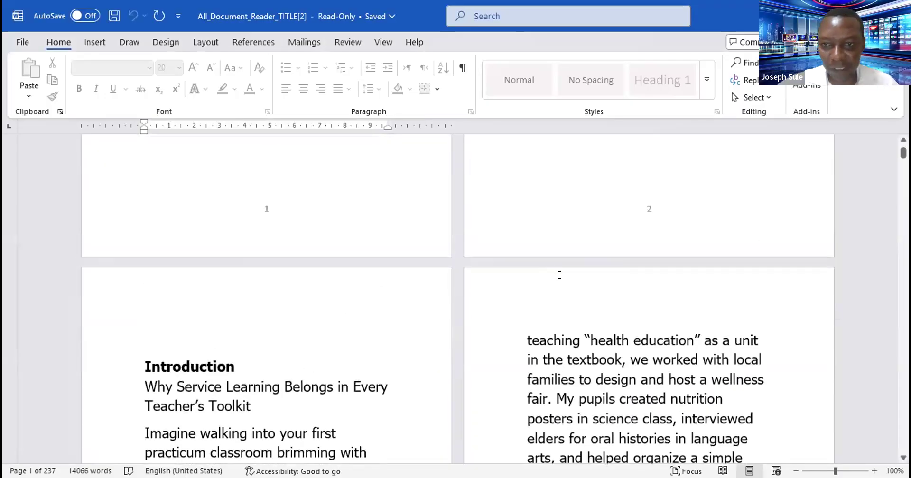
{"action": "scroll", "coordinate": [559, 276], "scroll_direction": "up", "scroll_amount": 5}
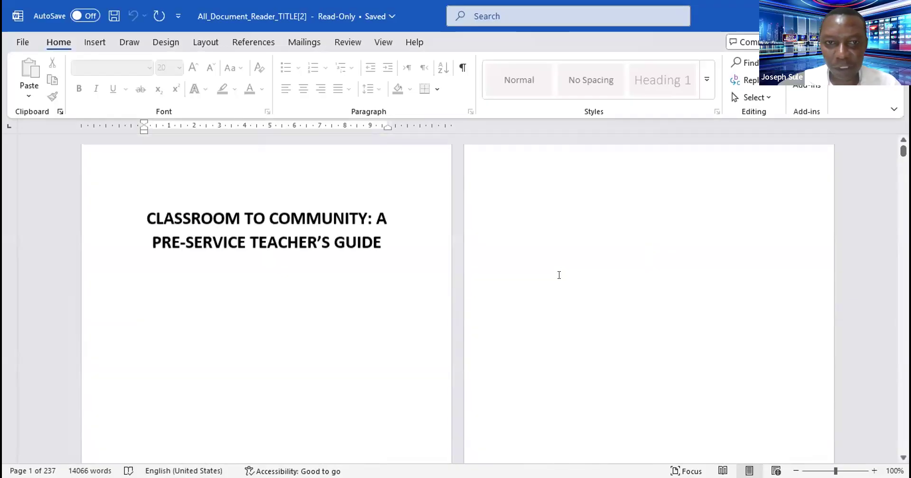
{"action": "scroll", "coordinate": [559, 274], "scroll_direction": "down", "scroll_amount": 2}
{"action": "scroll", "coordinate": [559, 274], "scroll_direction": "up", "scroll_amount": 2}
{"action": "scroll", "coordinate": [555, 277], "scroll_direction": "down", "scroll_amount": 5}
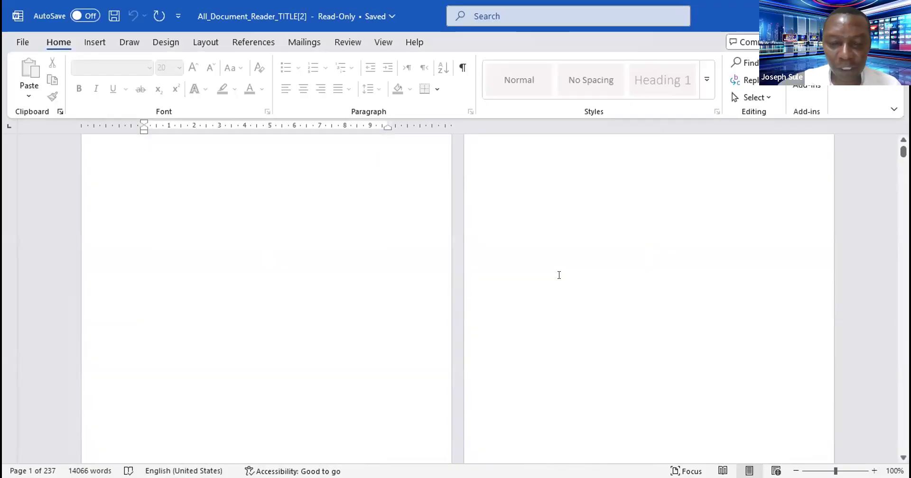
{"action": "scroll", "coordinate": [553, 282], "scroll_direction": "up", "scroll_amount": 5}
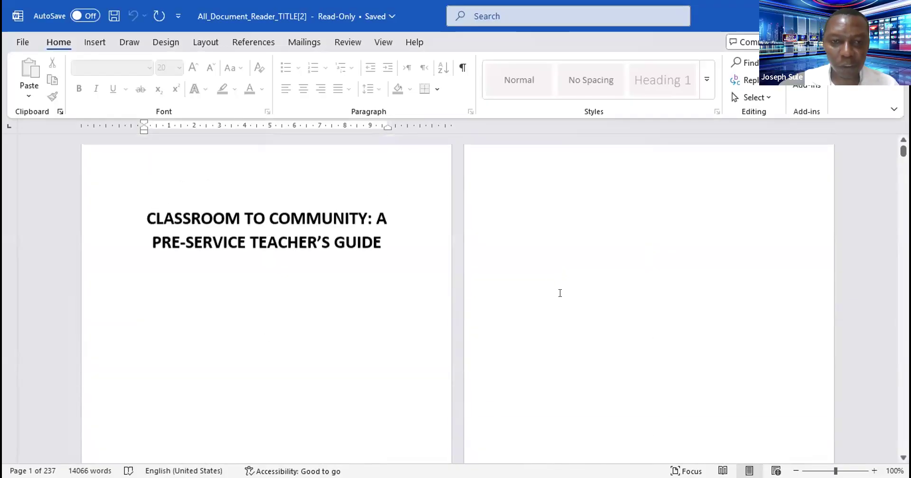
{"action": "scroll", "coordinate": [250, 315], "scroll_direction": "down", "scroll_amount": 2}
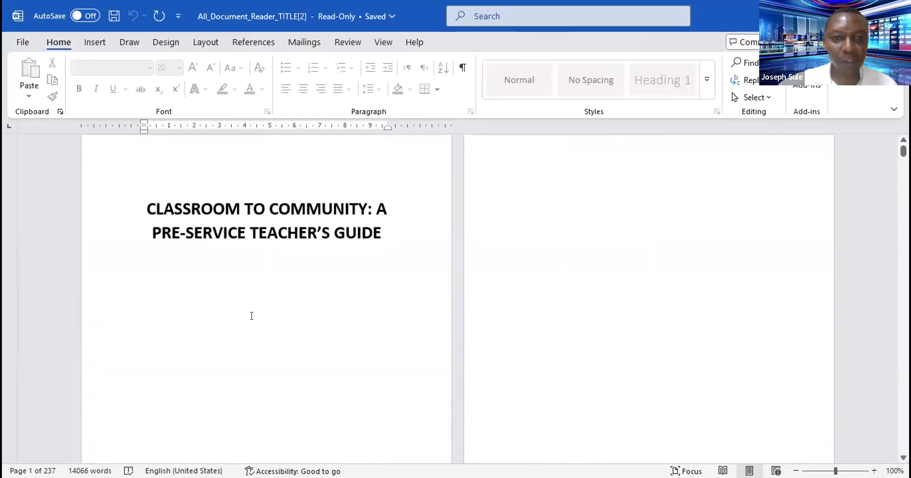
{"action": "scroll", "coordinate": [256, 327], "scroll_direction": "down", "scroll_amount": 9}
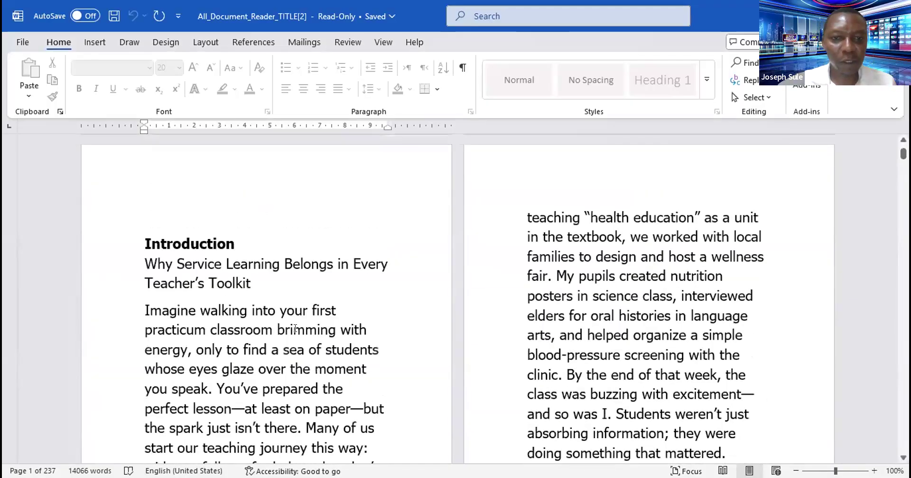
{"action": "scroll", "coordinate": [285, 332], "scroll_direction": "up", "scroll_amount": 8}
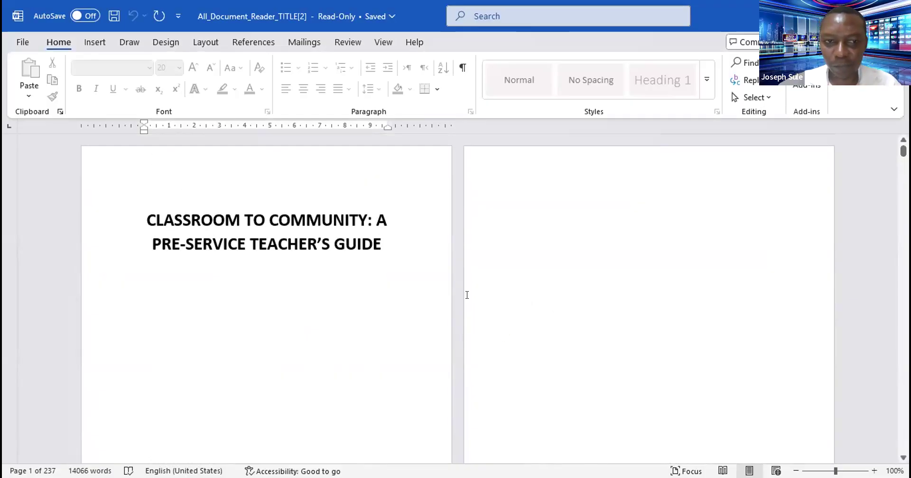
{"action": "left_click_drag", "start_coordinate": [147, 220], "coordinate": [394, 303]}
Move the insertion point from blank page 2 down to the Introduction on page 3
{"action": "left_click", "coordinate": [533, 271]}
{"action": "scroll", "coordinate": [574, 252], "scroll_direction": "down", "scroll_amount": 2}
{"action": "scroll", "coordinate": [575, 254], "scroll_direction": "up", "scroll_amount": 2}
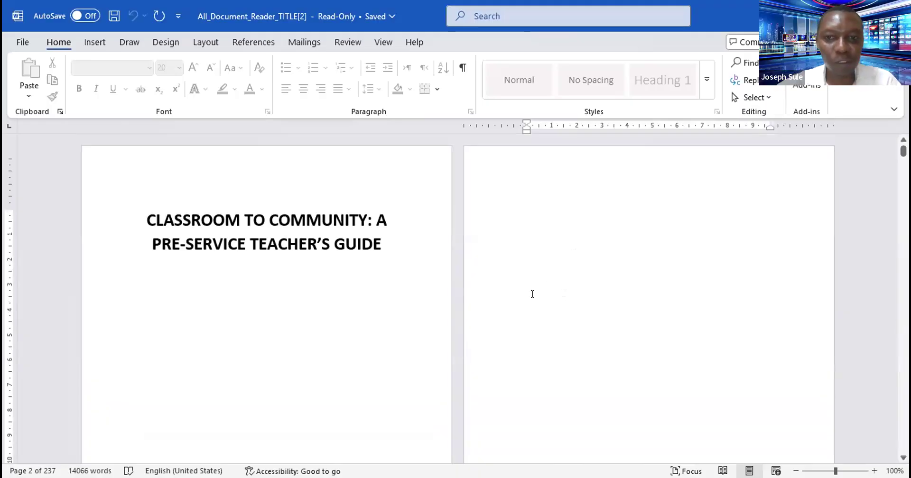
{"action": "scroll", "coordinate": [536, 297], "scroll_direction": "down", "scroll_amount": 8}
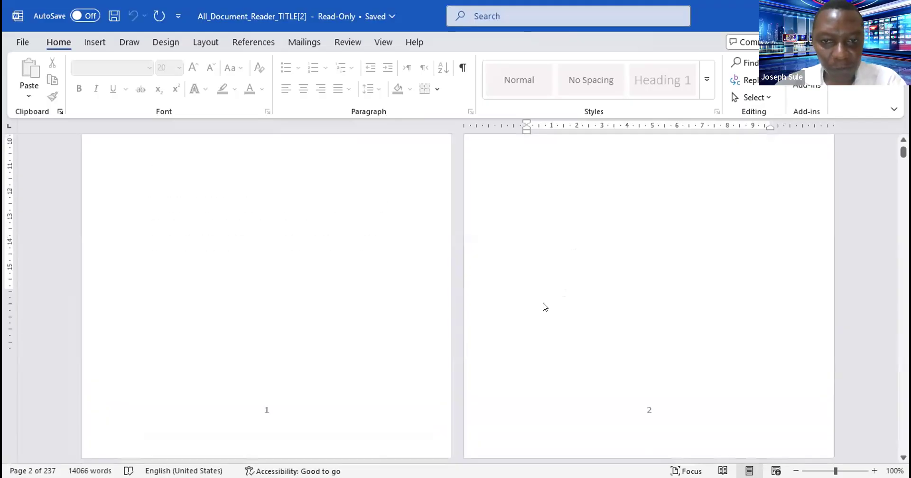
{"action": "key", "text": "Page_Down"}
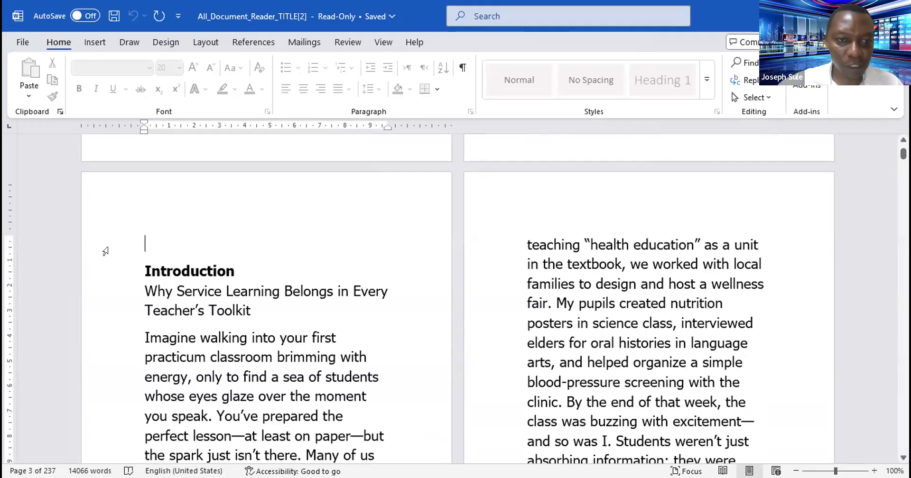
Try inserting a line above the Introduction, which triggers the locked read-only warning
{"action": "scroll", "coordinate": [105, 251], "scroll_direction": "down", "scroll_amount": 1}
{"action": "scroll", "coordinate": [106, 251], "scroll_direction": "up", "scroll_amount": 3}
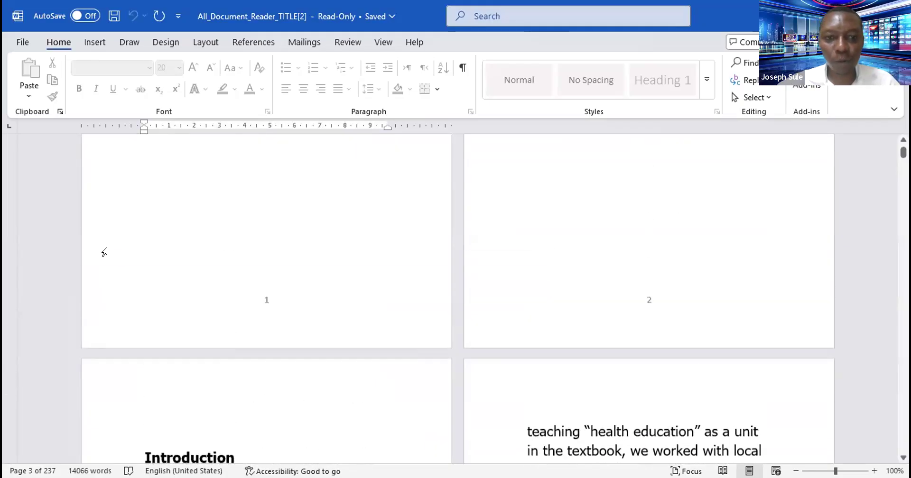
{"action": "scroll", "coordinate": [112, 242], "scroll_direction": "down", "scroll_amount": 1}
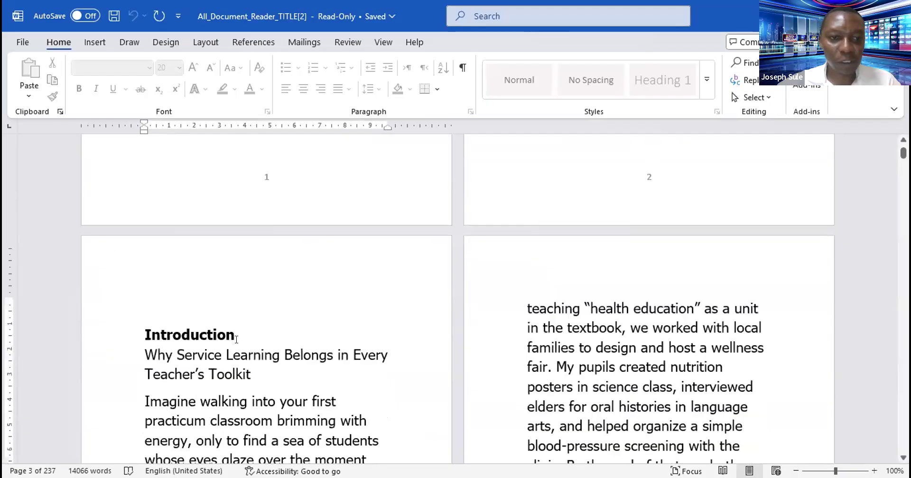
{"action": "scroll", "coordinate": [413, 302], "scroll_direction": "up", "scroll_amount": 3}
{"action": "scroll", "coordinate": [413, 289], "scroll_direction": "down", "scroll_amount": 3}
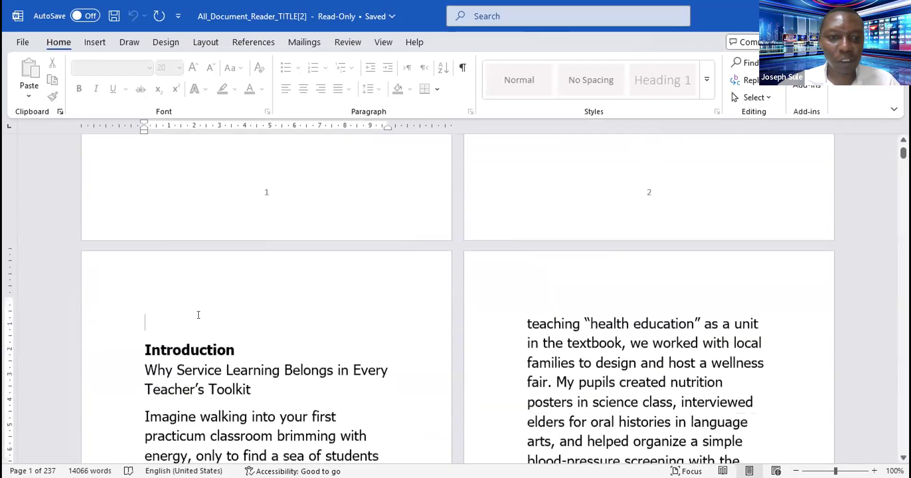
{"action": "scroll", "coordinate": [549, 264], "scroll_direction": "up", "scroll_amount": 3}
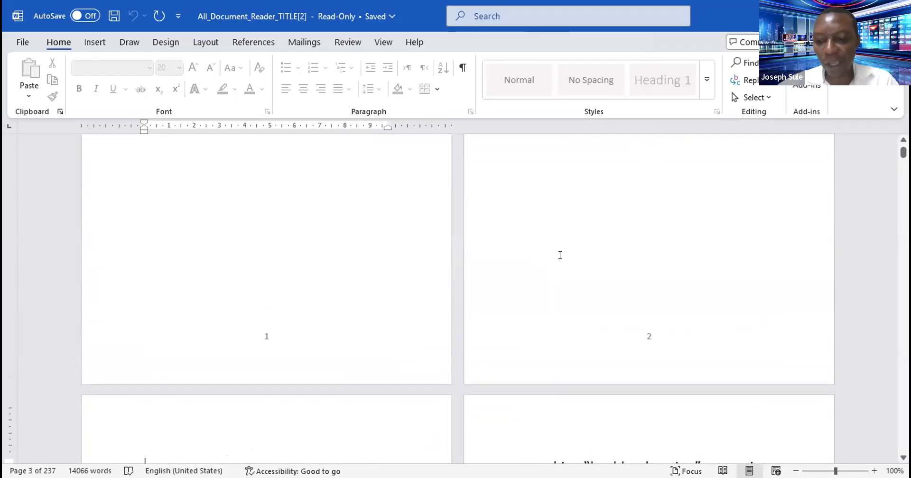
{"action": "scroll", "coordinate": [553, 246], "scroll_direction": "up", "scroll_amount": 4}
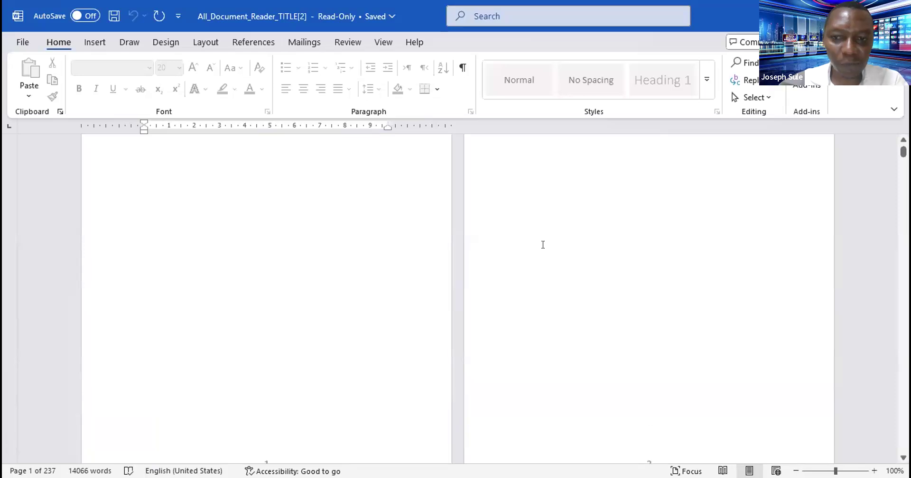
{"action": "scroll", "coordinate": [544, 244], "scroll_direction": "down", "scroll_amount": 6}
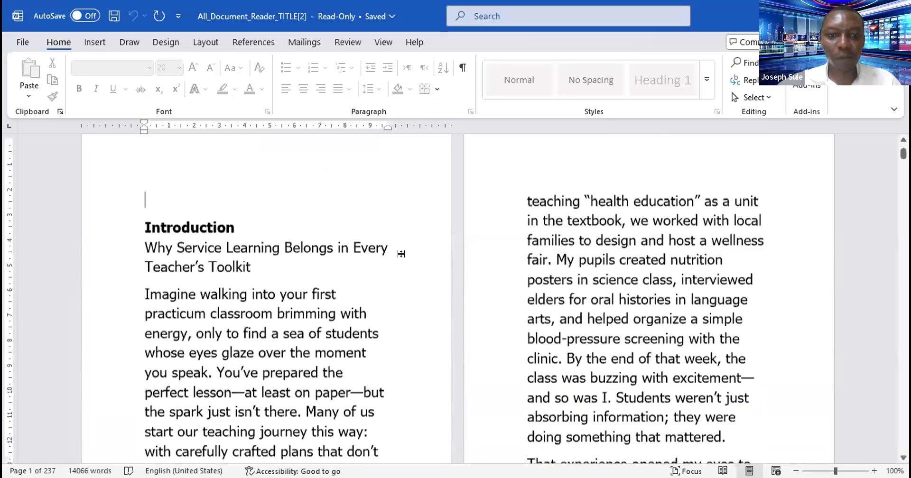
{"action": "left_click", "coordinate": [189, 321]}
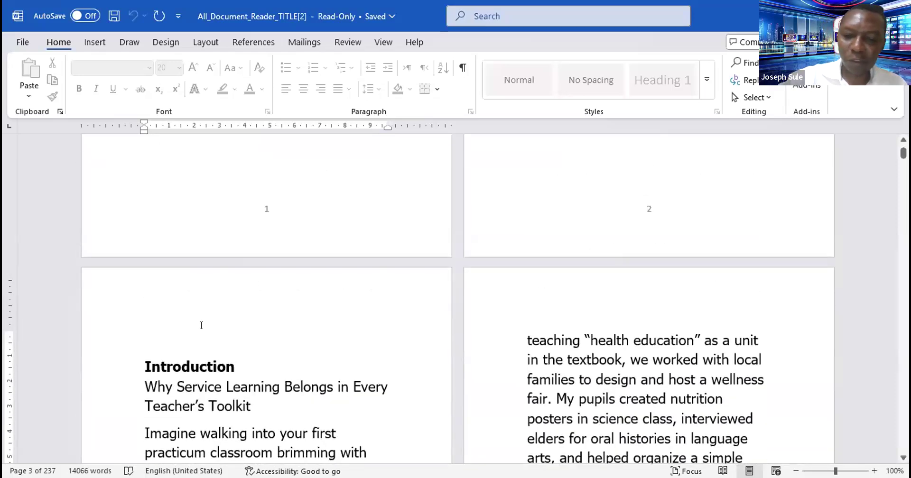
{"action": "key", "text": "Return"}
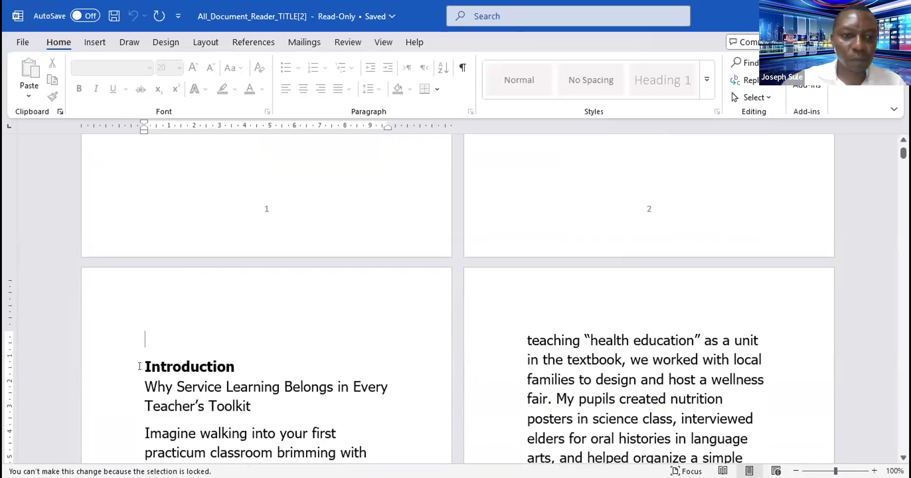
{"action": "key", "text": "Return"}
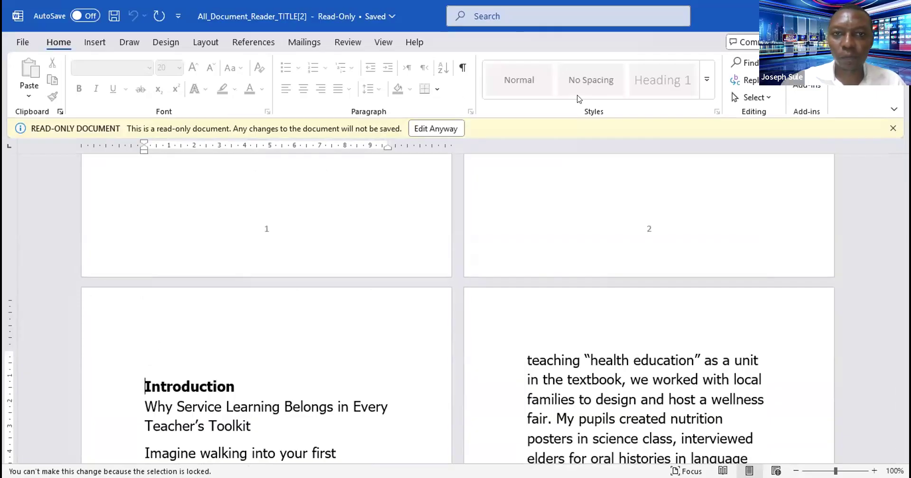
Unlock the document with Edit Anyway so blank page 2 goes and Introduction follows the title
{"action": "scroll", "coordinate": [569, 271], "scroll_direction": "up", "scroll_amount": 8}
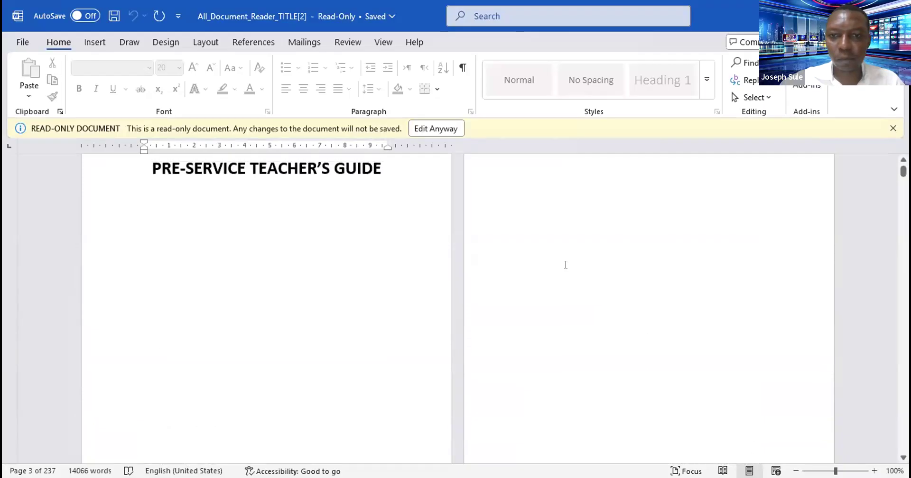
{"action": "scroll", "coordinate": [565, 264], "scroll_direction": "up", "scroll_amount": 2}
{"action": "left_click", "coordinate": [565, 262]}
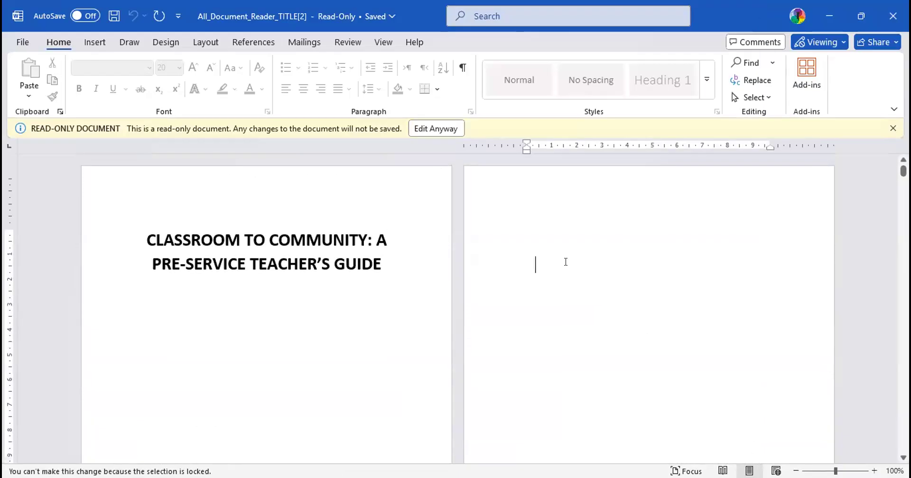
{"action": "left_click", "coordinate": [435, 128]}
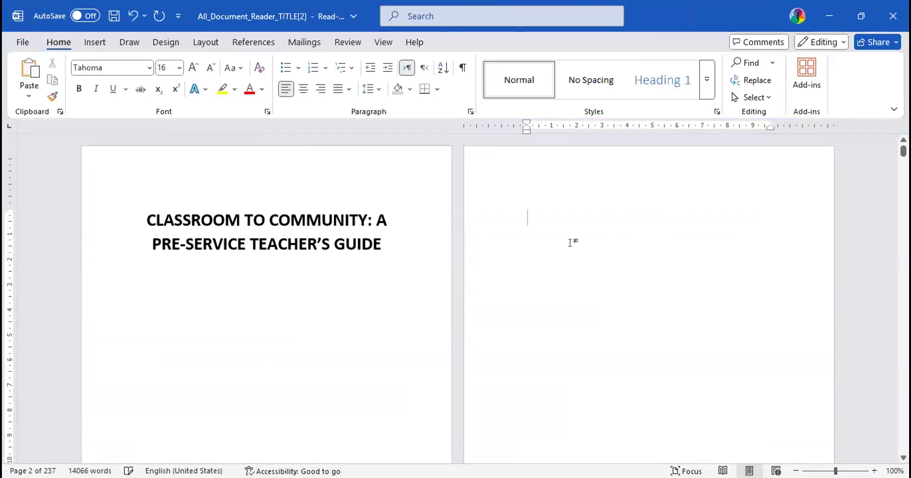
{"action": "scroll", "coordinate": [451, 343], "scroll_direction": "up", "scroll_amount": 2}
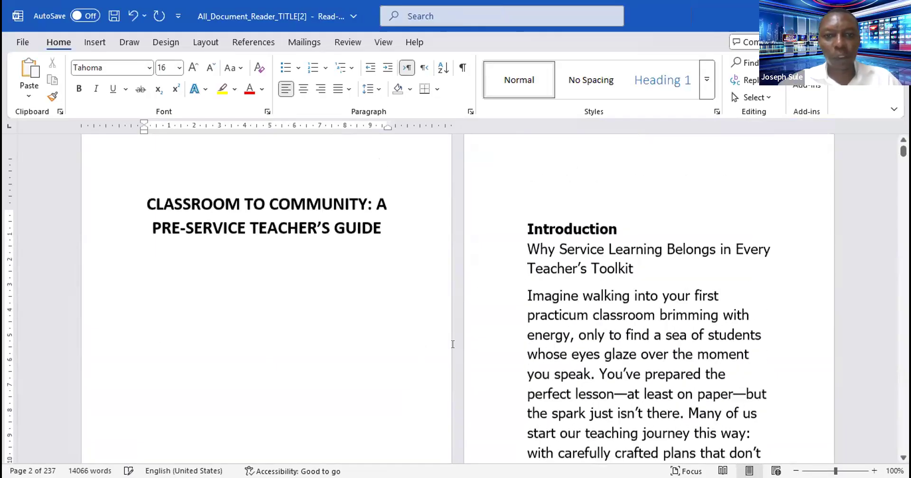
{"action": "scroll", "coordinate": [304, 339], "scroll_direction": "down", "scroll_amount": 1}
{"action": "scroll", "coordinate": [303, 339], "scroll_direction": "down", "scroll_amount": 3}
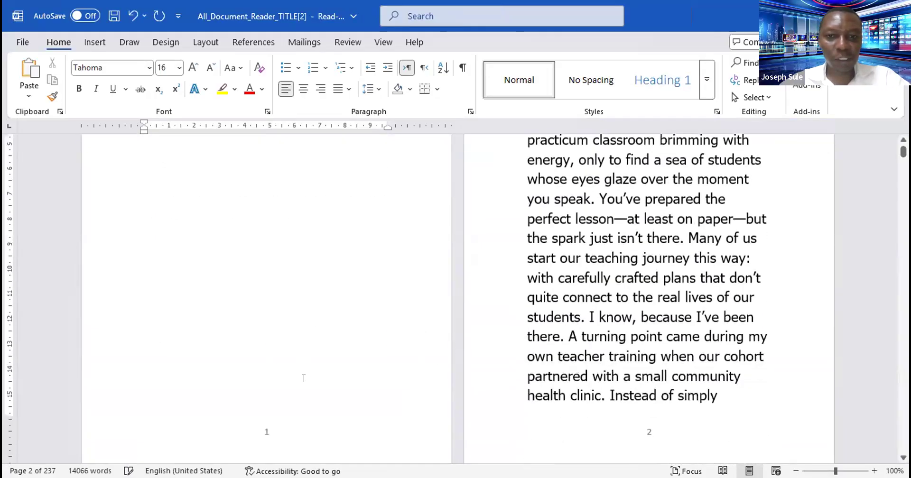
{"action": "scroll", "coordinate": [361, 376], "scroll_direction": "up", "scroll_amount": 5}
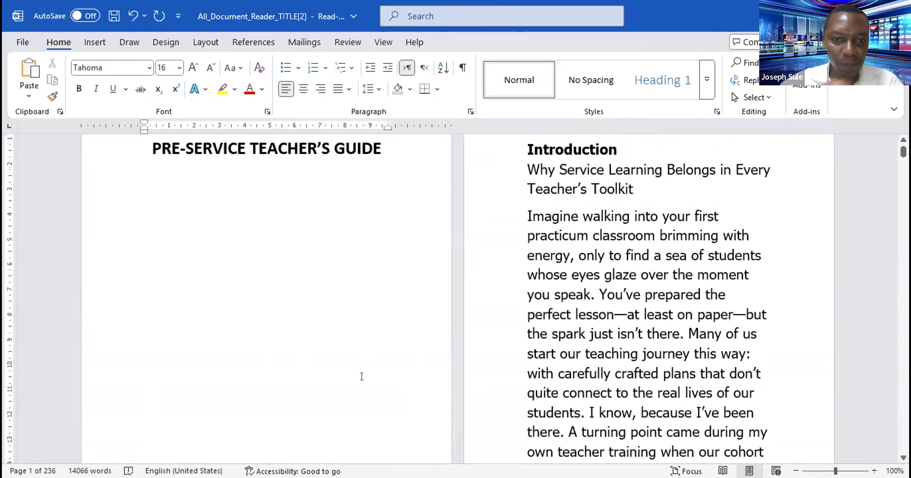
Put the caret before the Introduction heading on page 2 and test spacing with three blank lines
{"action": "left_click", "coordinate": [336, 348]}
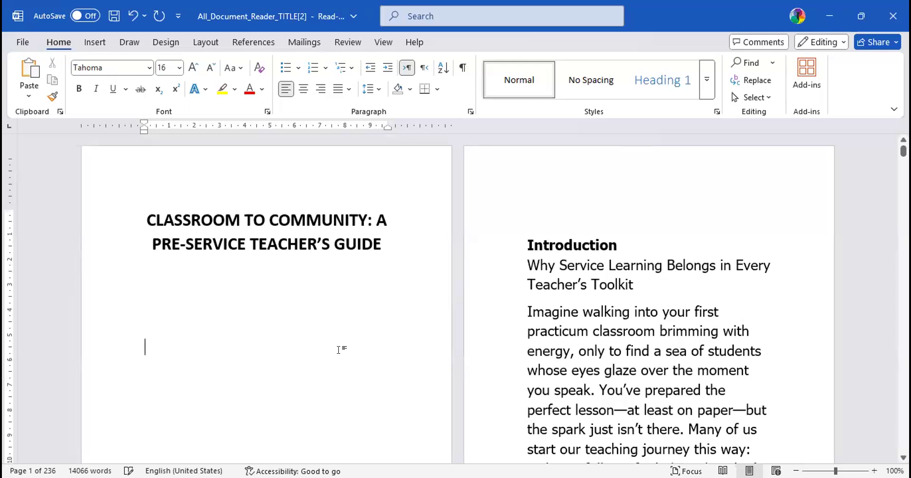
{"action": "left_click", "coordinate": [519, 249]}
{"action": "scroll", "coordinate": [550, 294], "scroll_direction": "down", "scroll_amount": 7}
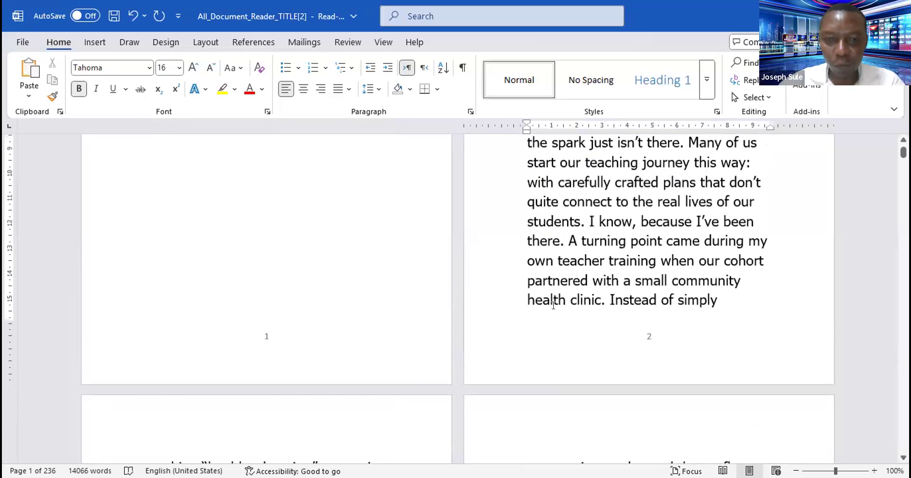
{"action": "scroll", "coordinate": [553, 305], "scroll_direction": "up", "scroll_amount": 7}
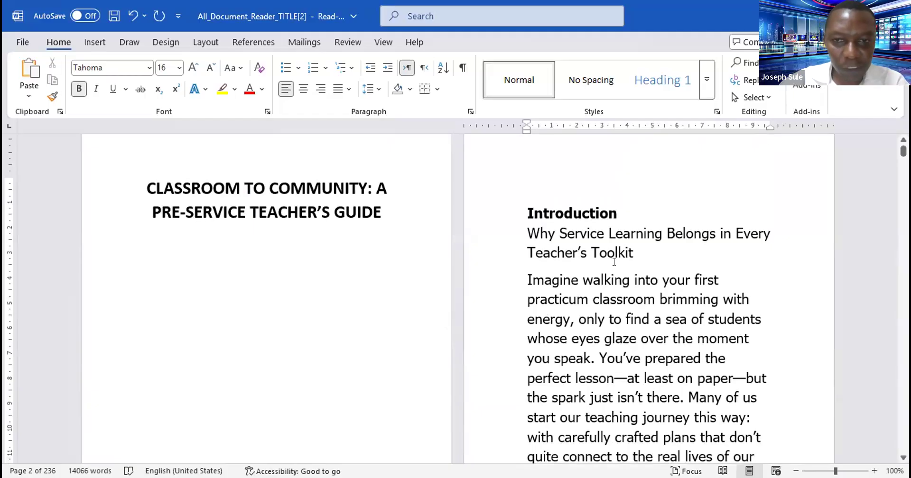
{"action": "key", "text": "Down"}
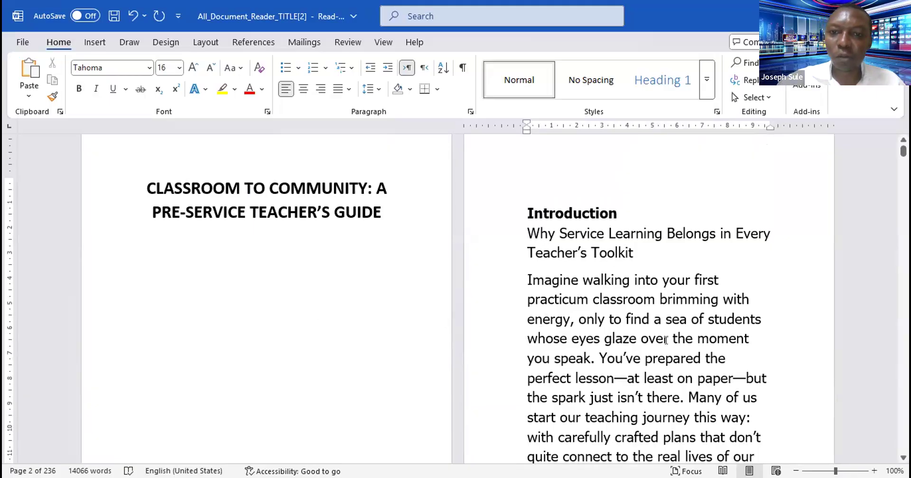
{"action": "key", "text": "Up"}
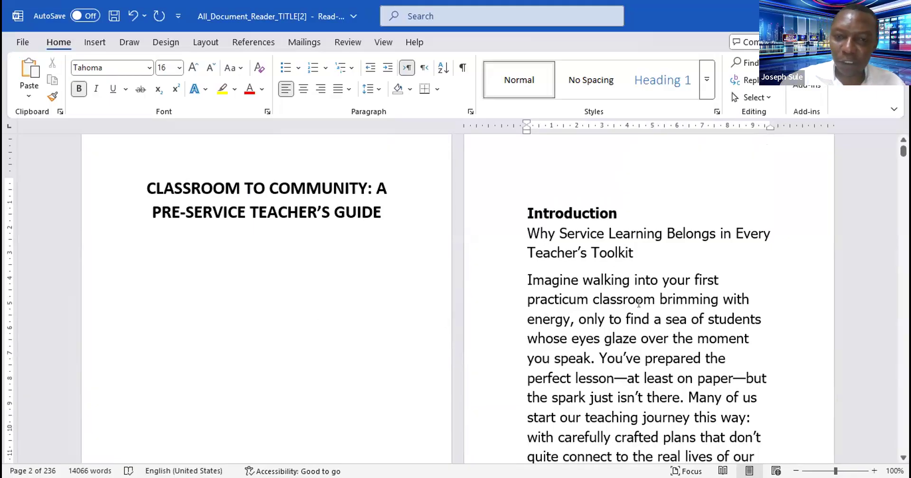
{"action": "key", "text": "Return"}
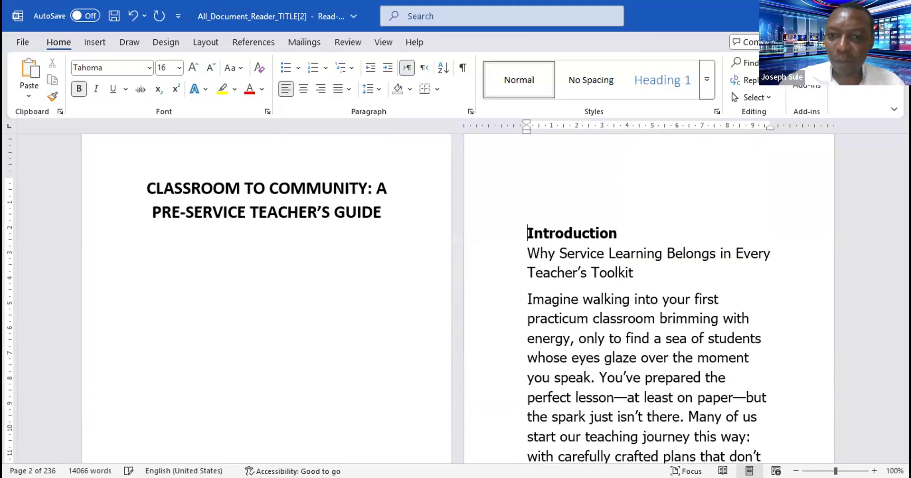
{"action": "key", "text": "Return"}
{"action": "key", "text": "Return"}
{"action": "key", "text": "Return"}
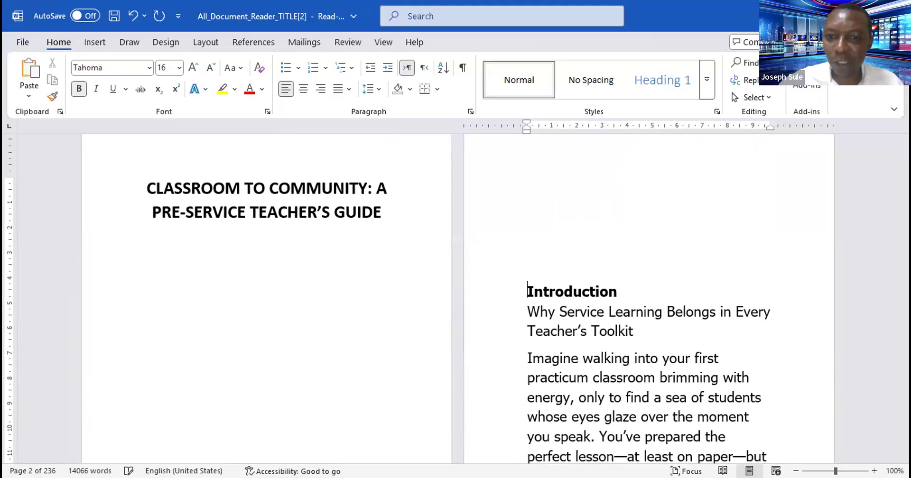
{"action": "key", "text": "Return"}
{"action": "key", "text": "Return"}
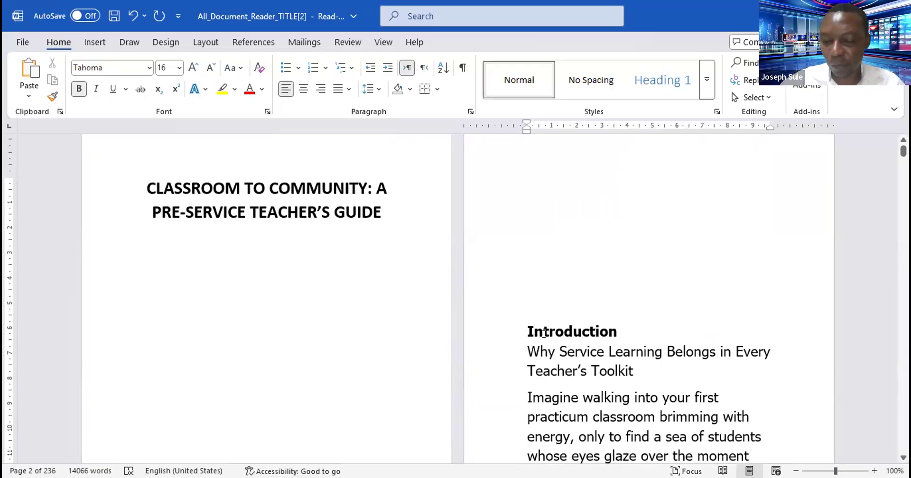
{"action": "scroll", "coordinate": [543, 332], "scroll_direction": "down", "scroll_amount": 5}
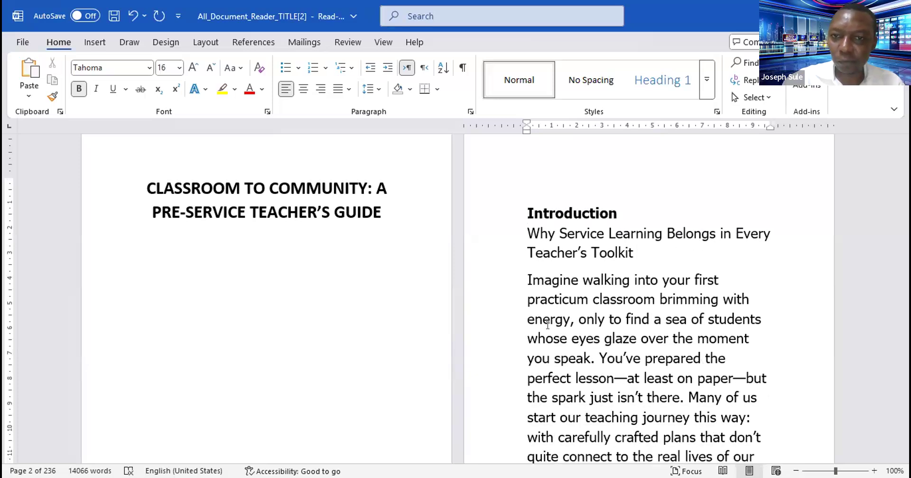
{"action": "scroll", "coordinate": [547, 325], "scroll_direction": "down", "scroll_amount": 1}
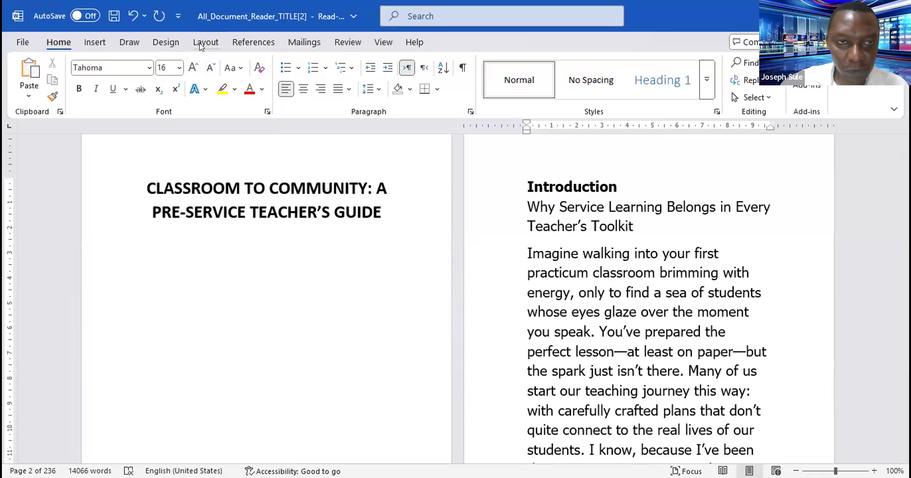
Insert a Layout > Breaks > Page break before Introduction, moving it to page 3
{"action": "left_click", "coordinate": [201, 46]}
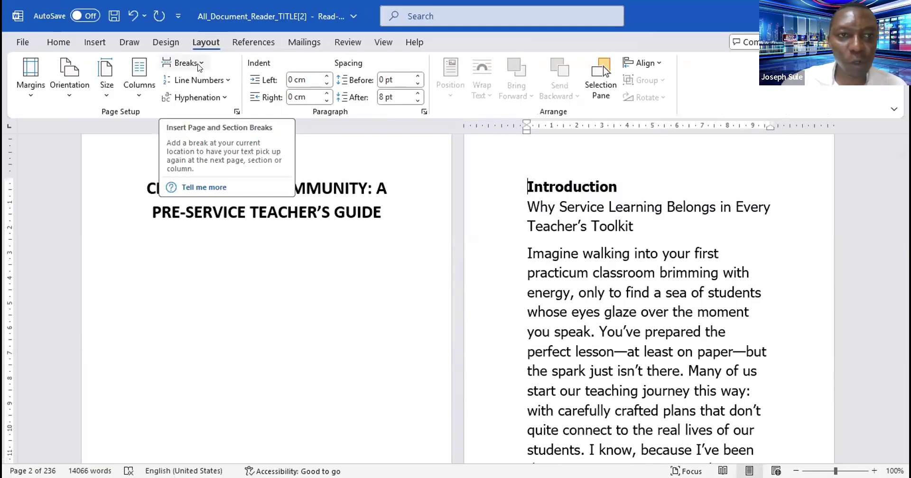
{"action": "left_click", "coordinate": [199, 66]}
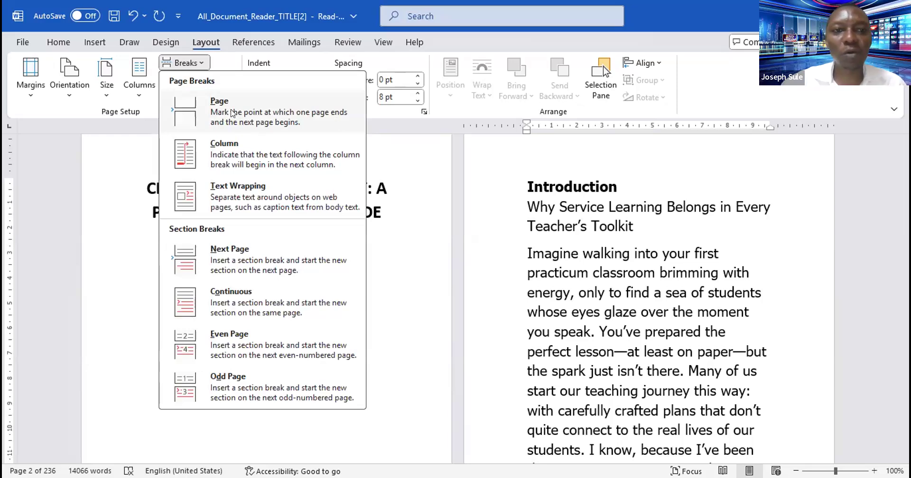
{"action": "left_click", "coordinate": [227, 111]}
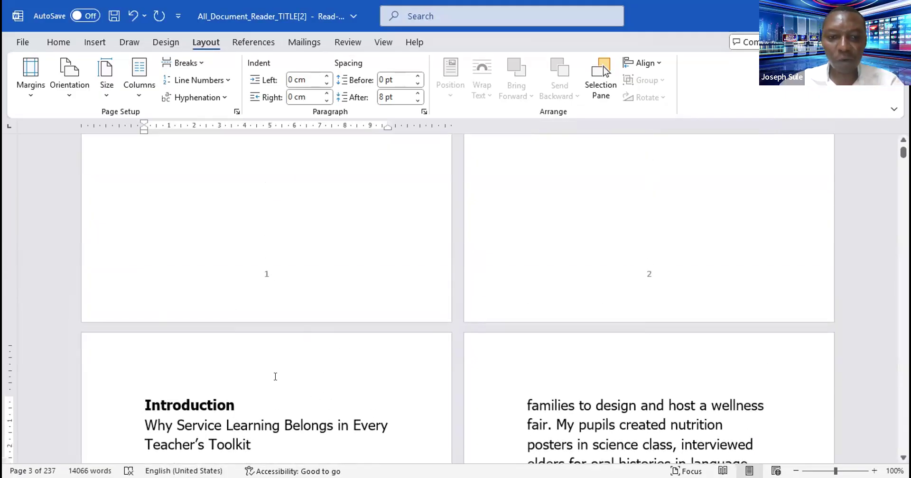
{"action": "scroll", "coordinate": [280, 379], "scroll_direction": "up", "scroll_amount": 5}
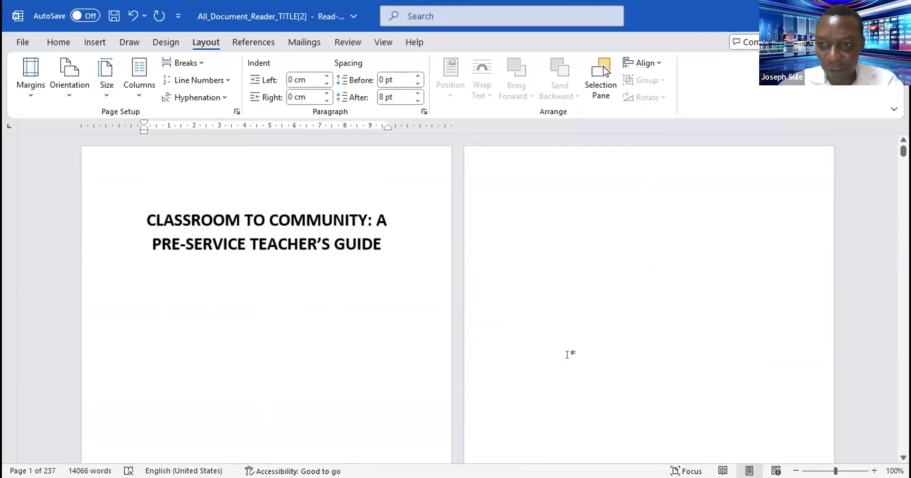
{"action": "scroll", "coordinate": [568, 355], "scroll_direction": "down", "scroll_amount": 5}
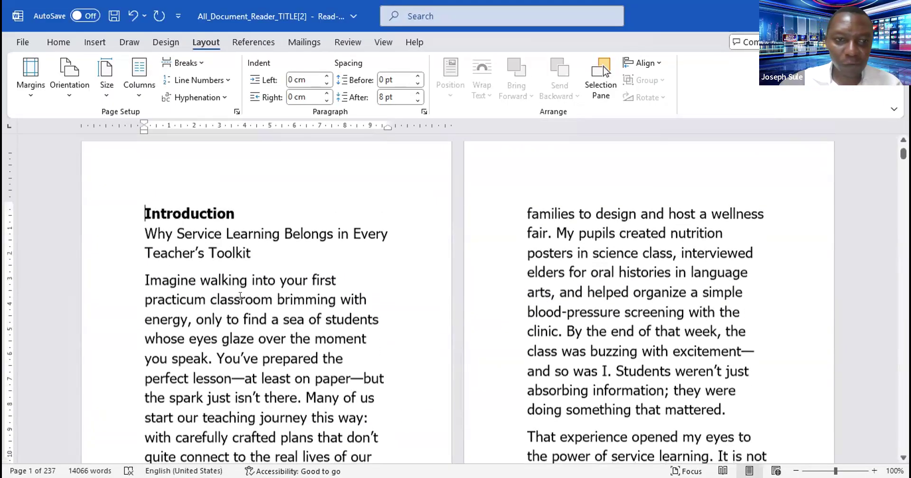
{"action": "scroll", "coordinate": [531, 243], "scroll_direction": "up", "scroll_amount": 5}
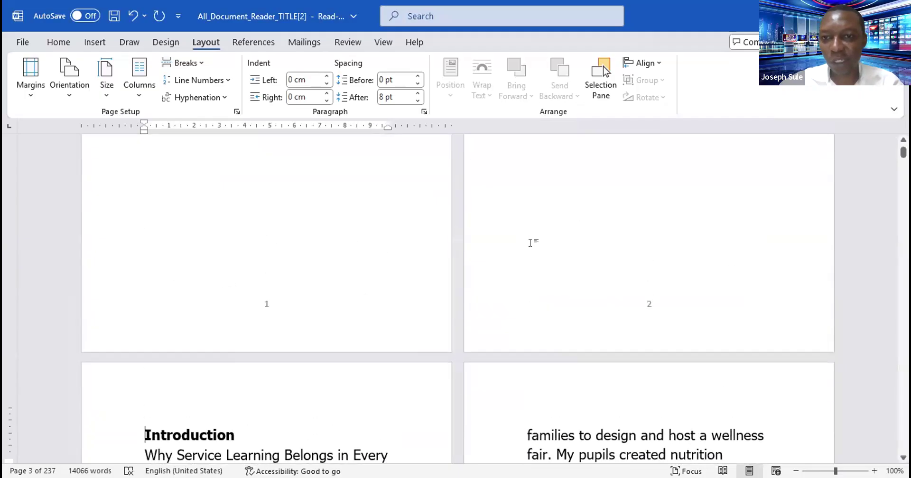
{"action": "scroll", "coordinate": [530, 243], "scroll_direction": "up", "scroll_amount": 1}
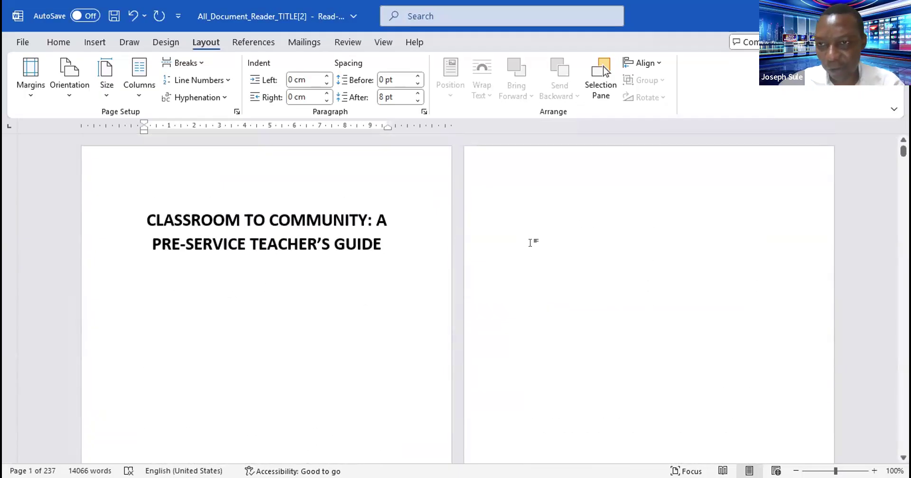
{"action": "left_click", "coordinate": [531, 243]}
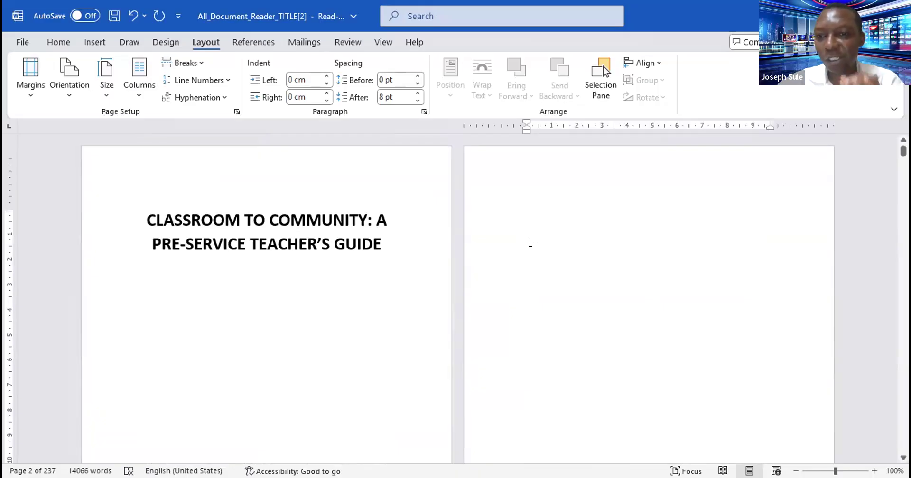
{"action": "scroll", "coordinate": [531, 243], "scroll_direction": "down", "scroll_amount": 15}
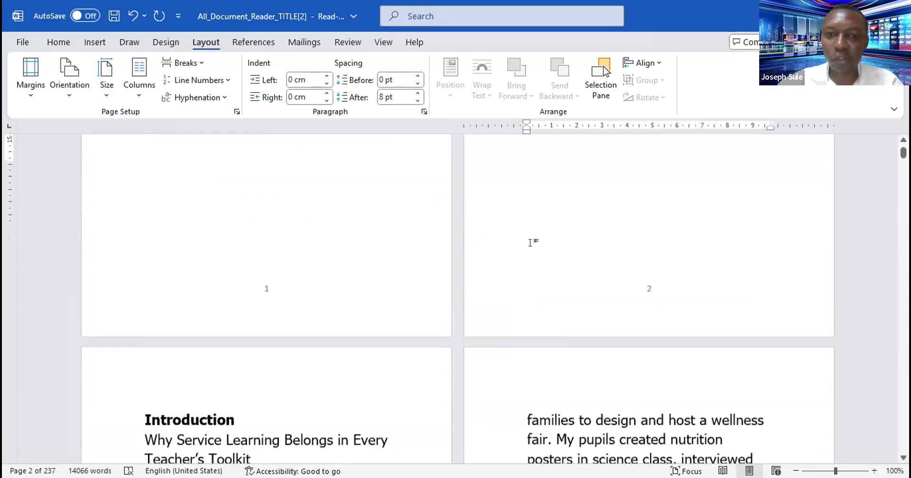
{"action": "scroll", "coordinate": [530, 254], "scroll_direction": "up", "scroll_amount": 5}
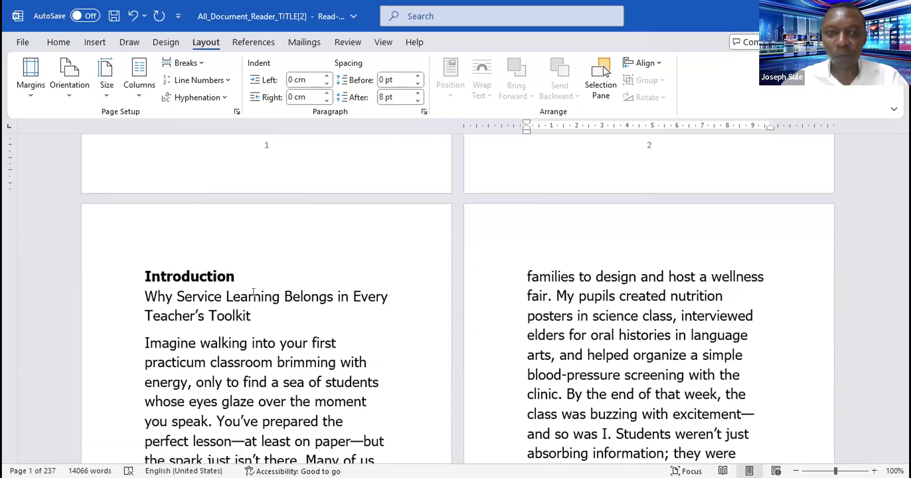
{"action": "scroll", "coordinate": [394, 306], "scroll_direction": "down", "scroll_amount": 12}
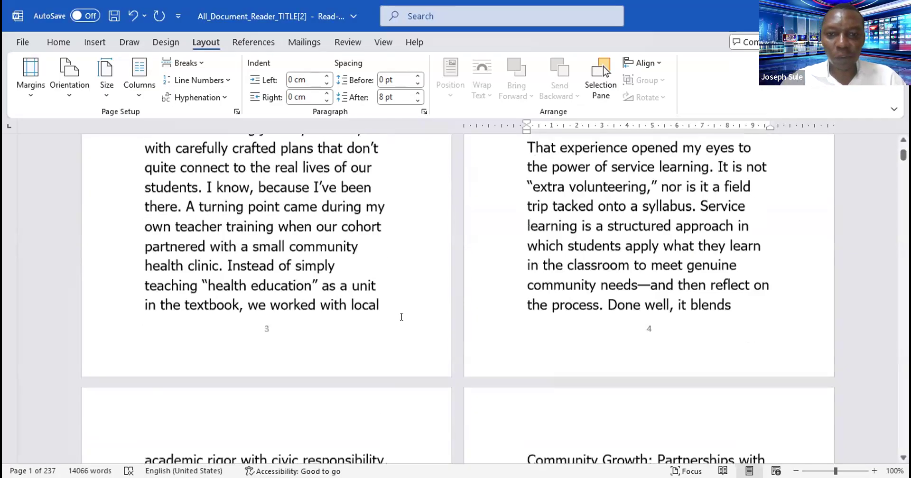
{"action": "scroll", "coordinate": [401, 317], "scroll_direction": "down", "scroll_amount": 6}
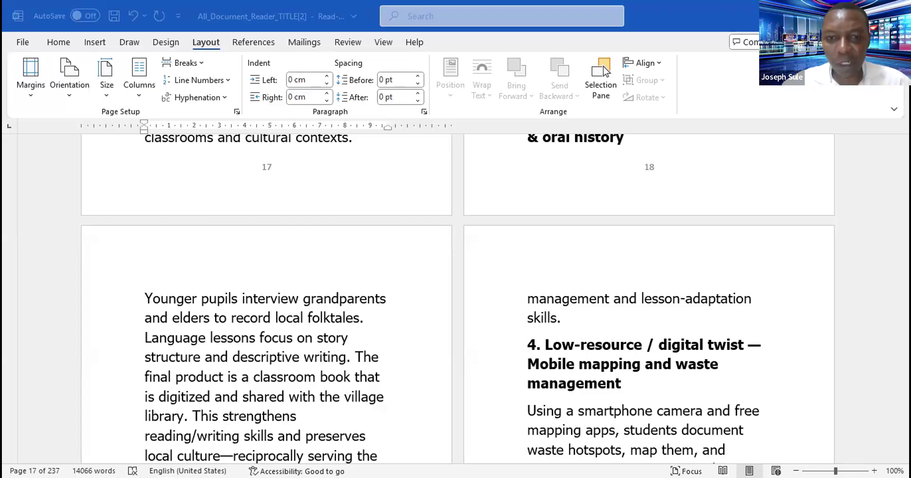
{"action": "left_click", "coordinate": [395, 368]}
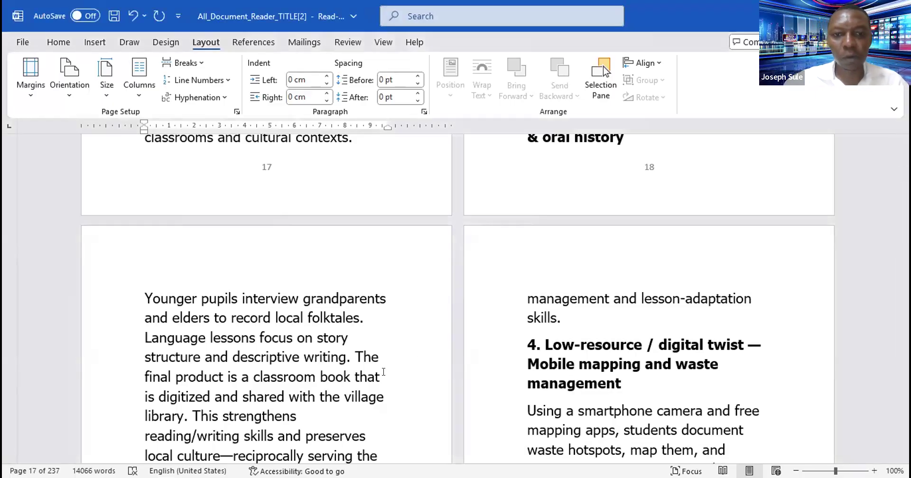
{"action": "scroll", "coordinate": [401, 368], "scroll_direction": "up", "scroll_amount": 15}
{"action": "scroll", "coordinate": [401, 367], "scroll_direction": "up", "scroll_amount": 15}
{"action": "scroll", "coordinate": [402, 370], "scroll_direction": "up", "scroll_amount": 15}
{"action": "scroll", "coordinate": [406, 370], "scroll_direction": "up", "scroll_amount": 10}
{"action": "scroll", "coordinate": [407, 369], "scroll_direction": "up", "scroll_amount": 5}
{"action": "scroll", "coordinate": [410, 372], "scroll_direction": "down", "scroll_amount": 7}
{"action": "scroll", "coordinate": [411, 371], "scroll_direction": "down", "scroll_amount": 3}
{"action": "scroll", "coordinate": [408, 370], "scroll_direction": "up", "scroll_amount": 7}
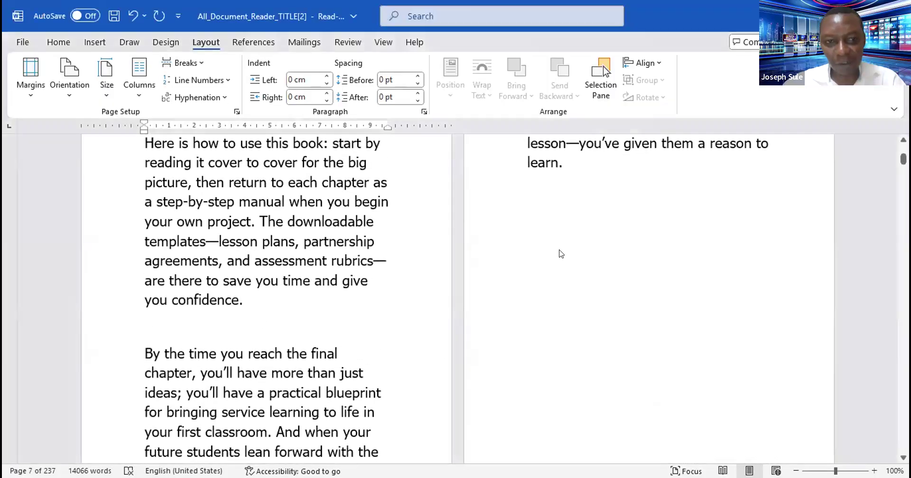
Remove the break after 'learn.' on page 8 so Chapter 1 follows the Introduction, leaving 236 pages
{"action": "scroll", "coordinate": [561, 254], "scroll_direction": "down", "scroll_amount": 5}
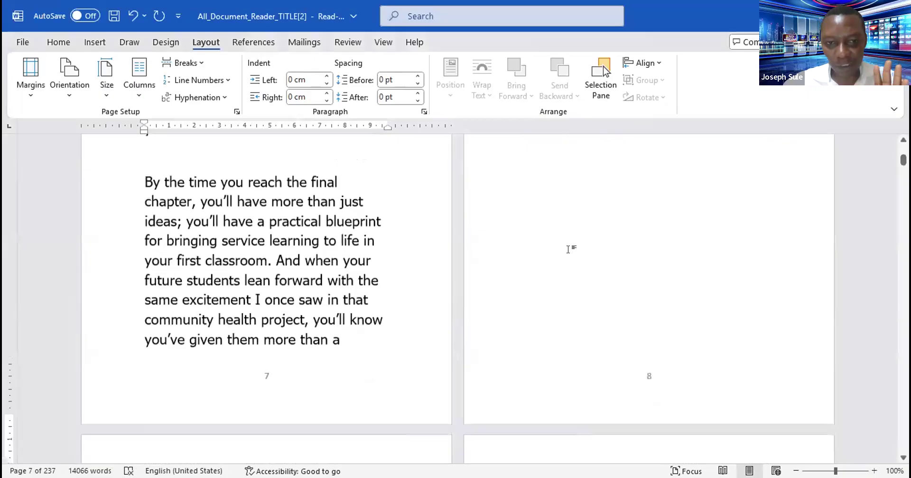
{"action": "scroll", "coordinate": [541, 180], "scroll_direction": "up", "scroll_amount": 2}
{"action": "scroll", "coordinate": [539, 176], "scroll_direction": "up", "scroll_amount": 3}
{"action": "left_click", "coordinate": [529, 178]}
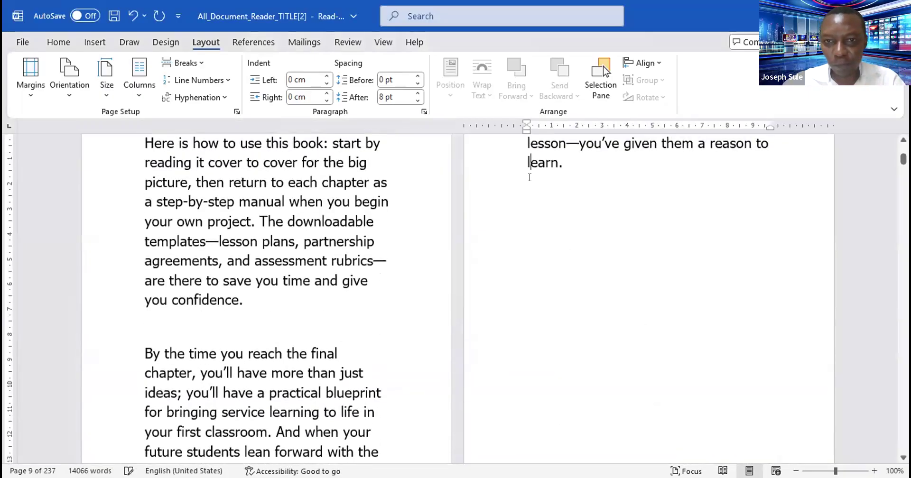
{"action": "left_click", "coordinate": [572, 177]}
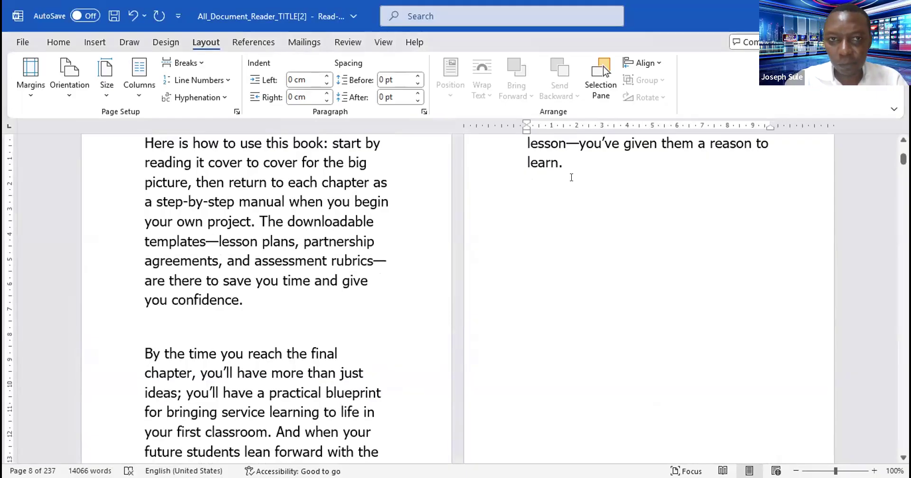
{"action": "key", "text": "BackSpace"}
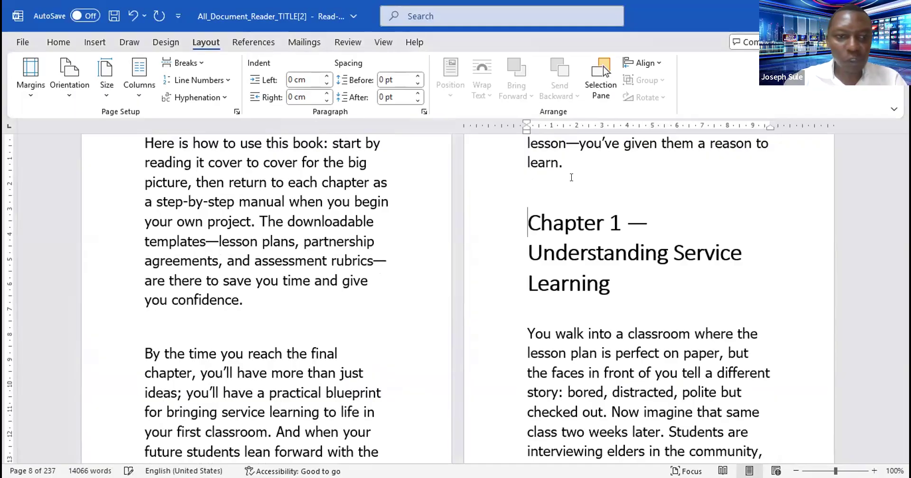
{"action": "scroll", "coordinate": [319, 265], "scroll_direction": "up", "scroll_amount": 10}
{"action": "scroll", "coordinate": [322, 268], "scroll_direction": "up", "scroll_amount": 20}
{"action": "scroll", "coordinate": [321, 264], "scroll_direction": "down", "scroll_amount": 5}
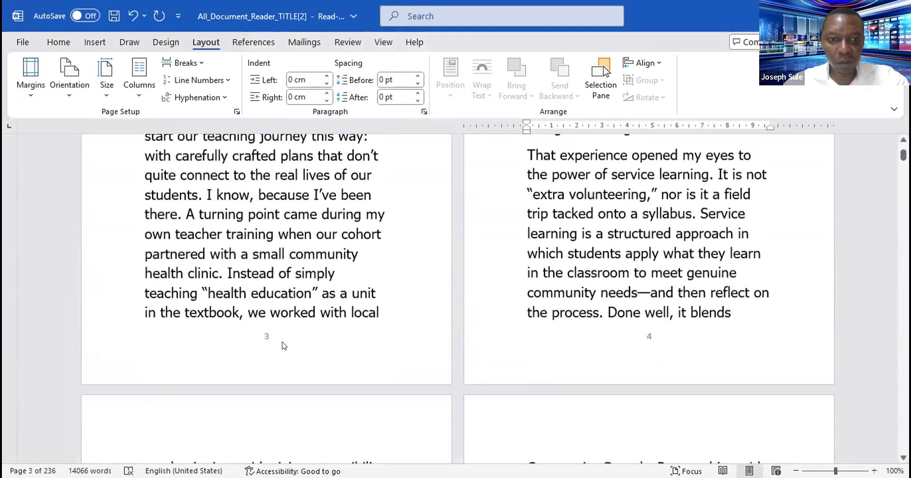
{"action": "scroll", "coordinate": [591, 261], "scroll_direction": "down", "scroll_amount": 5}
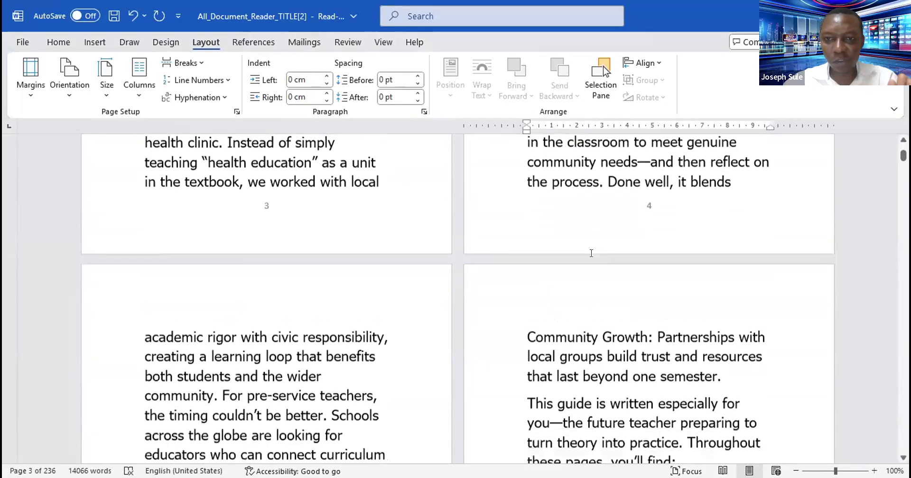
{"action": "scroll", "coordinate": [306, 371], "scroll_direction": "down", "scroll_amount": 5}
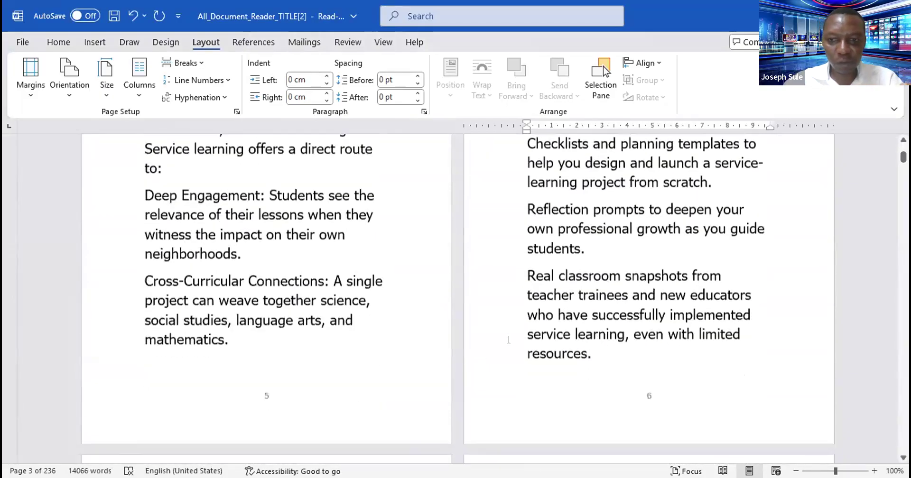
{"action": "scroll", "coordinate": [612, 307], "scroll_direction": "down", "scroll_amount": 10}
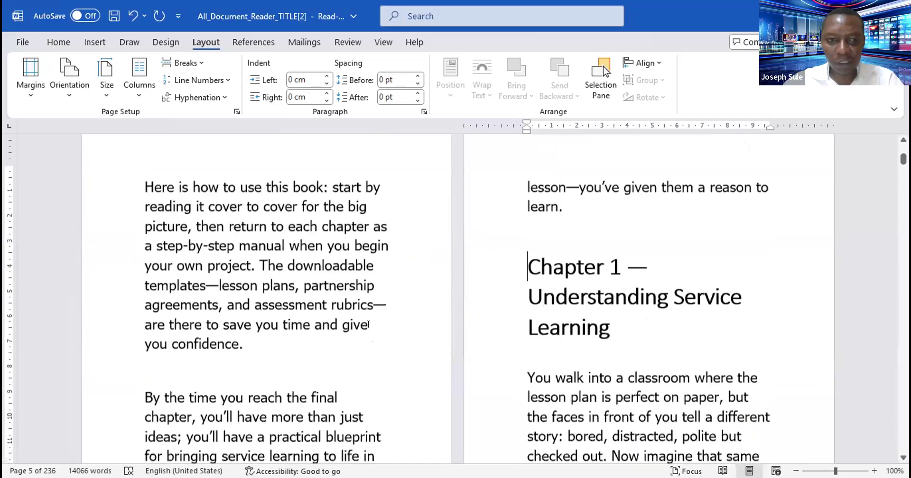
{"action": "scroll", "coordinate": [655, 315], "scroll_direction": "down", "scroll_amount": 3}
{"action": "scroll", "coordinate": [595, 245], "scroll_direction": "up", "scroll_amount": 6}
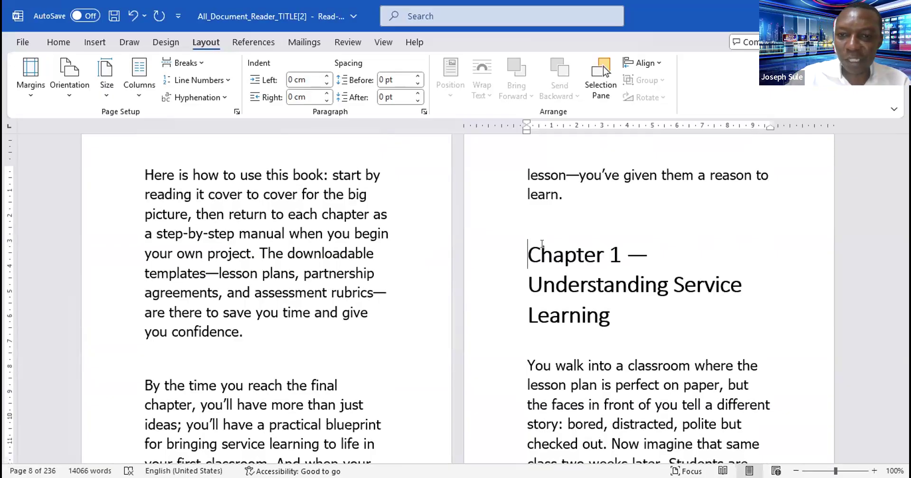
Add blank lines above the Chapter 1 heading so it moves down to start page 8
{"action": "key", "text": "Return"}
{"action": "key", "text": "Return"}
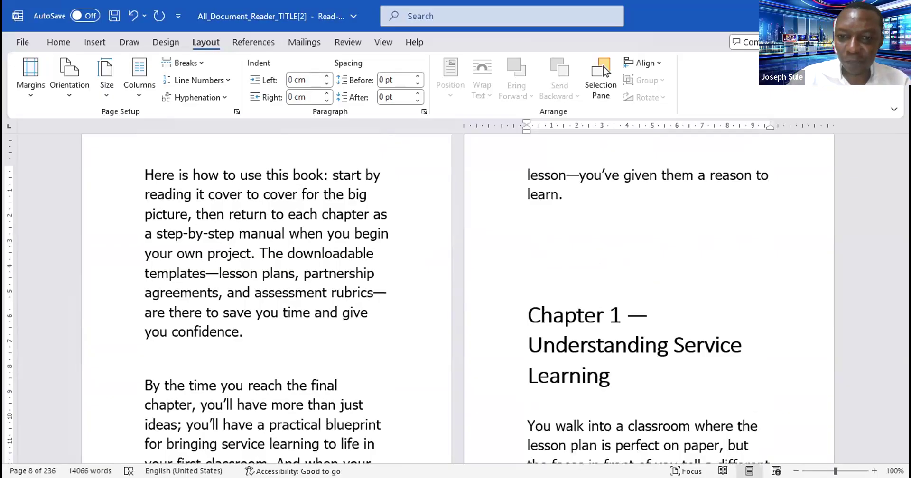
{"action": "key", "text": "Return"}
{"action": "key", "text": "Return"}
{"action": "key", "text": "Return"}
{"action": "key", "text": "Return"}
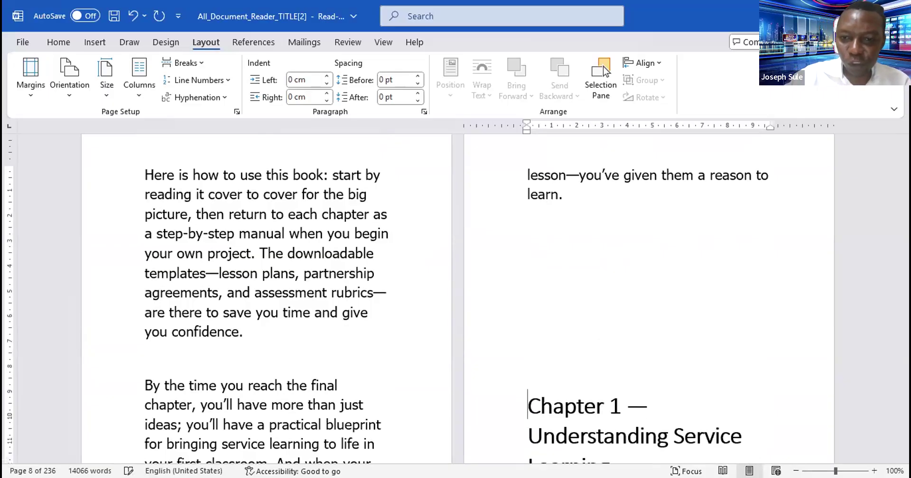
{"action": "scroll", "coordinate": [546, 242], "scroll_direction": "down", "scroll_amount": 3}
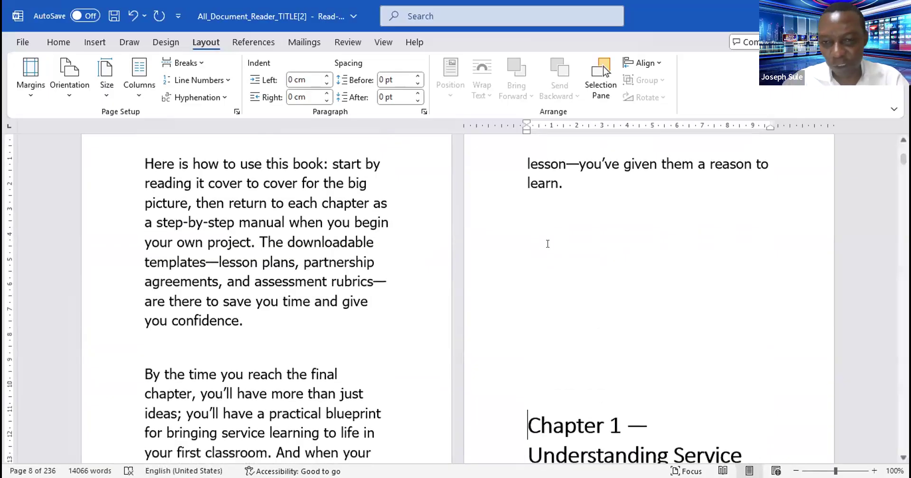
{"action": "scroll", "coordinate": [563, 261], "scroll_direction": "up", "scroll_amount": 2}
{"action": "scroll", "coordinate": [565, 271], "scroll_direction": "up", "scroll_amount": 2}
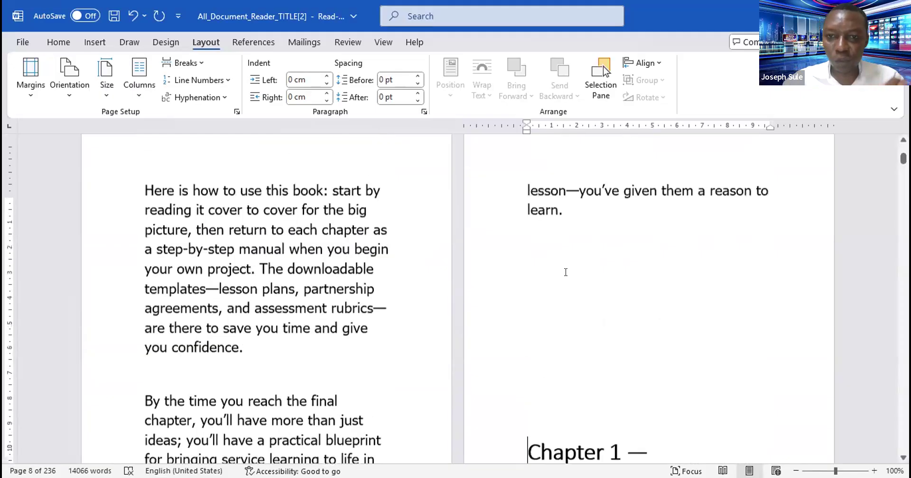
{"action": "scroll", "coordinate": [566, 272], "scroll_direction": "down", "scroll_amount": 4}
{"action": "scroll", "coordinate": [574, 283], "scroll_direction": "up", "scroll_amount": 3}
{"action": "scroll", "coordinate": [553, 323], "scroll_direction": "down", "scroll_amount": 1}
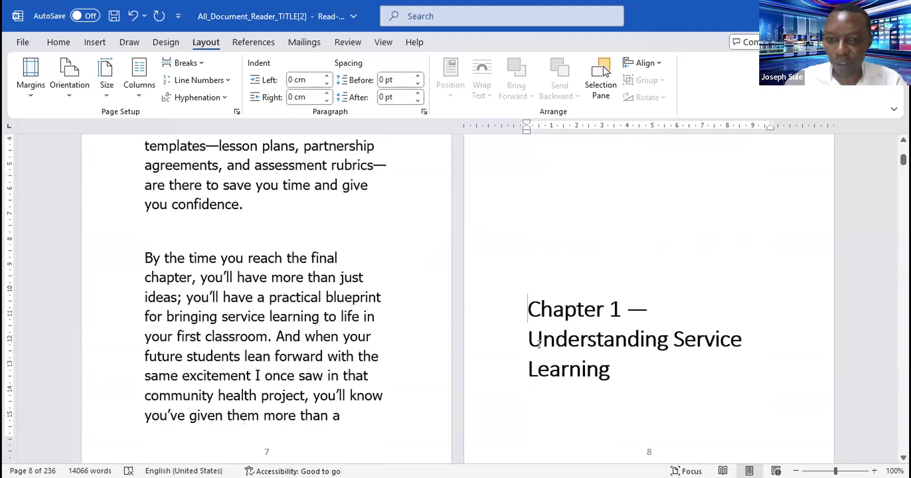
{"action": "scroll", "coordinate": [536, 332], "scroll_direction": "down", "scroll_amount": 1}
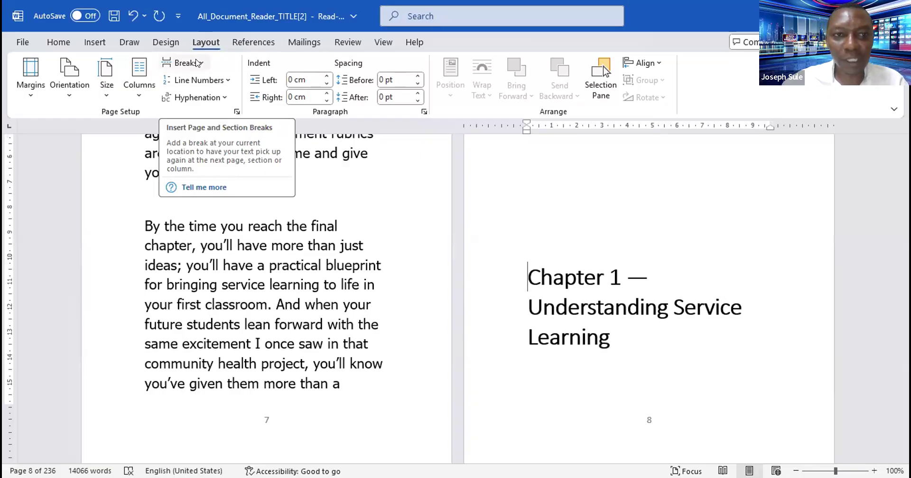
Insert a Page break so Chapter 1 starts on its own page 9
{"action": "left_click", "coordinate": [197, 63]}
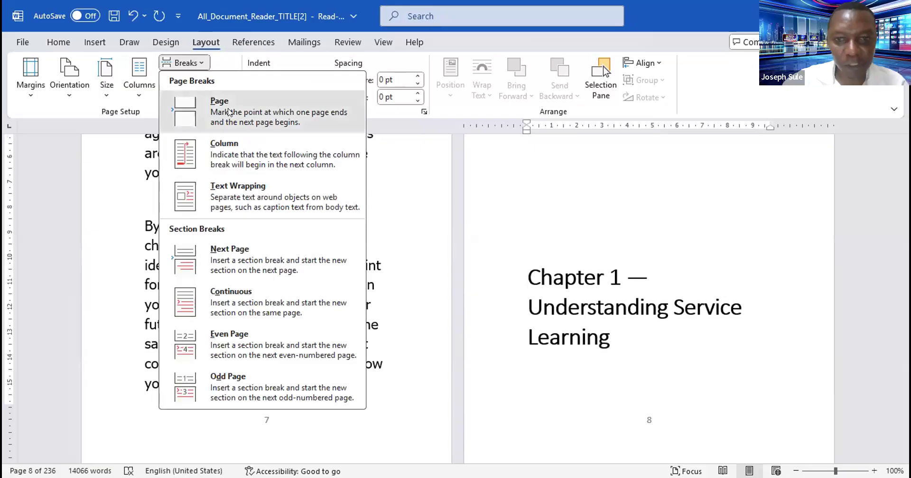
{"action": "left_click", "coordinate": [251, 303]}
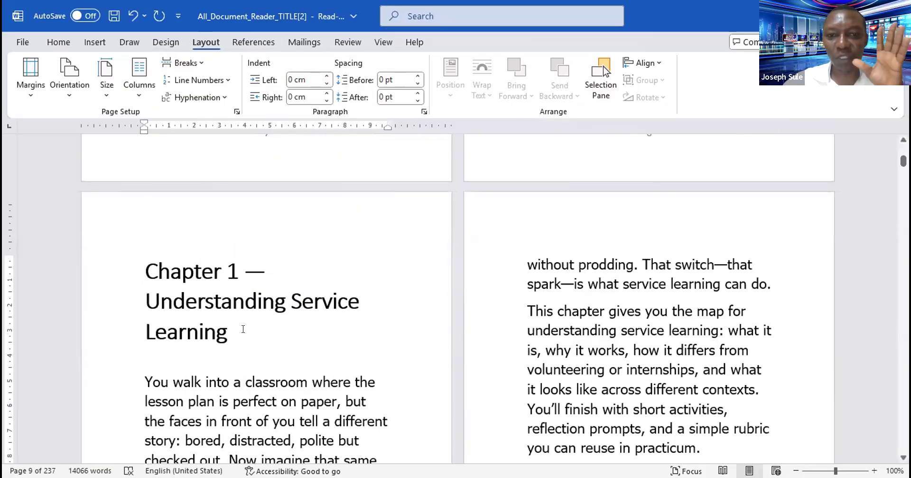
{"action": "scroll", "coordinate": [243, 329], "scroll_direction": "up", "scroll_amount": 2}
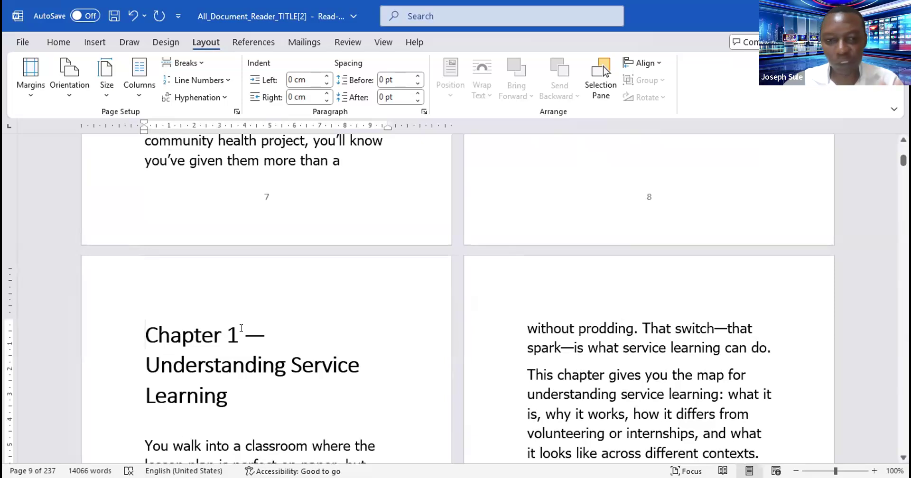
{"action": "scroll", "coordinate": [241, 328], "scroll_direction": "down", "scroll_amount": 1}
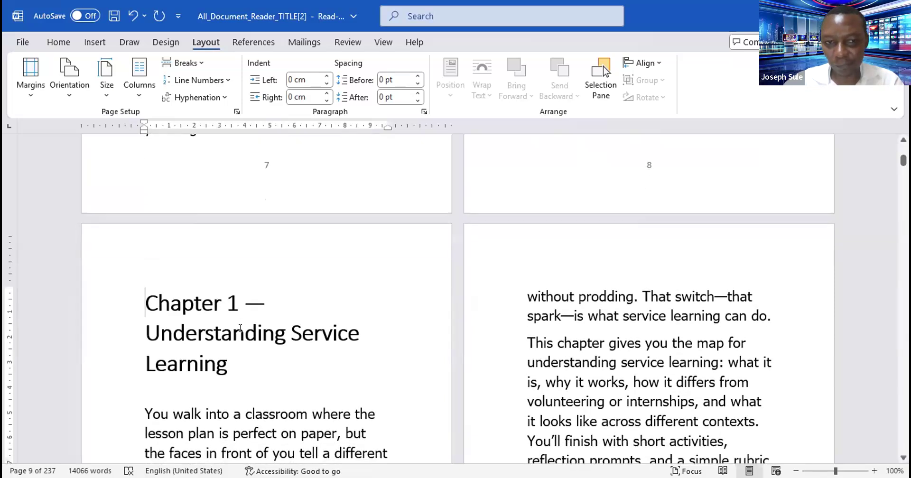
{"action": "scroll", "coordinate": [241, 328], "scroll_direction": "down", "scroll_amount": 4}
{"action": "scroll", "coordinate": [240, 325], "scroll_direction": "down", "scroll_amount": 7}
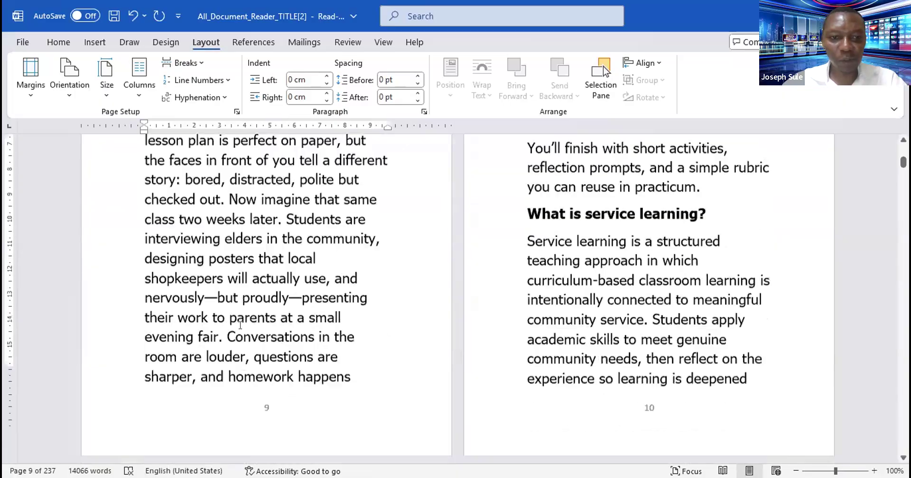
{"action": "scroll", "coordinate": [252, 327], "scroll_direction": "down", "scroll_amount": 1}
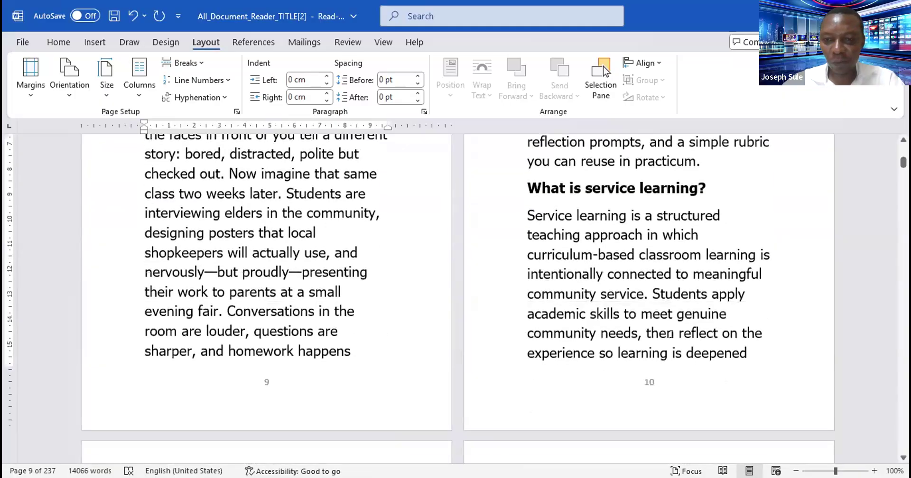
Scroll through Chapter 1 to its end on page 30 at 'curriculum-aligned project plan.'
{"action": "scroll", "coordinate": [671, 333], "scroll_direction": "up", "scroll_amount": 5}
{"action": "scroll", "coordinate": [669, 330], "scroll_direction": "down", "scroll_amount": 12}
{"action": "scroll", "coordinate": [669, 327], "scroll_direction": "down", "scroll_amount": 12}
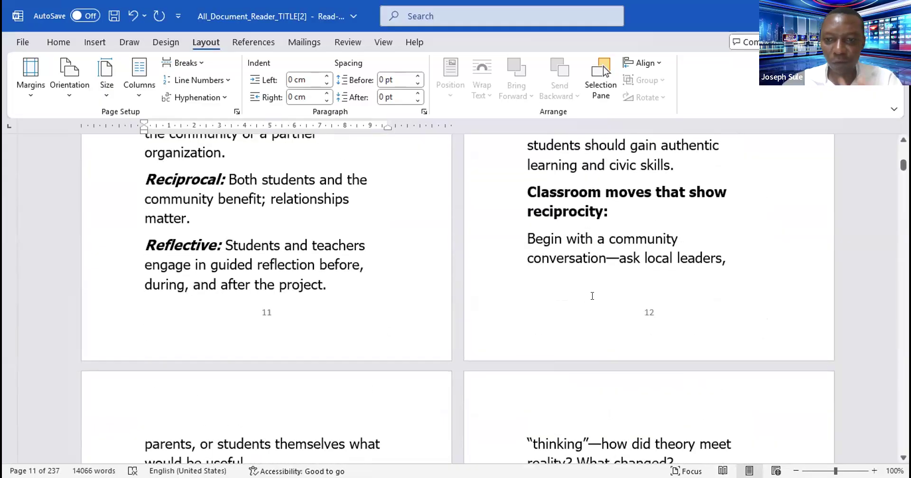
{"action": "scroll", "coordinate": [592, 296], "scroll_direction": "down", "scroll_amount": 12}
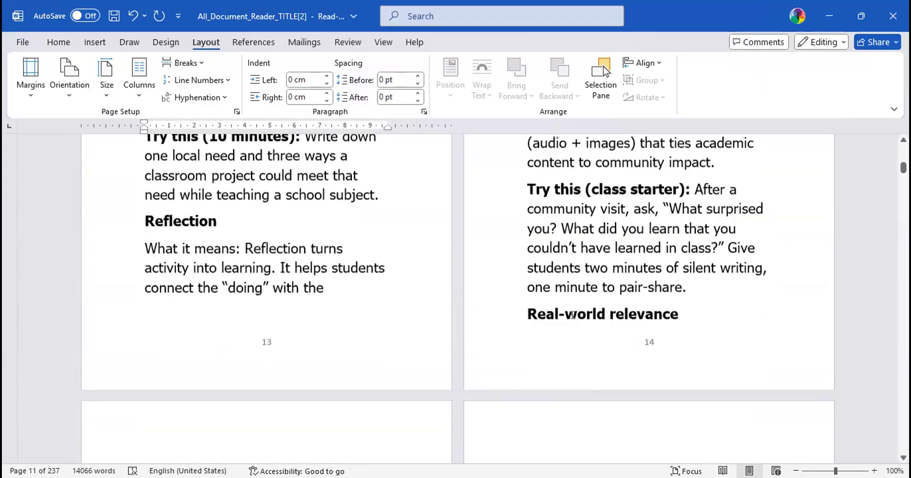
{"action": "scroll", "coordinate": [635, 302], "scroll_direction": "down", "scroll_amount": 10}
{"action": "scroll", "coordinate": [357, 324], "scroll_direction": "down", "scroll_amount": 10}
{"action": "scroll", "coordinate": [268, 347], "scroll_direction": "down", "scroll_amount": 10}
{"action": "scroll", "coordinate": [539, 307], "scroll_direction": "down", "scroll_amount": 10}
{"action": "scroll", "coordinate": [538, 305], "scroll_direction": "down", "scroll_amount": 10}
{"action": "scroll", "coordinate": [533, 303], "scroll_direction": "down", "scroll_amount": 10}
{"action": "scroll", "coordinate": [532, 303], "scroll_direction": "down", "scroll_amount": 10}
{"action": "scroll", "coordinate": [534, 304], "scroll_direction": "up", "scroll_amount": 3}
{"action": "scroll", "coordinate": [494, 319], "scroll_direction": "down", "scroll_amount": 3}
{"action": "scroll", "coordinate": [543, 264], "scroll_direction": "up", "scroll_amount": 2}
Delete the empty page 30 from the document
{"action": "left_click", "coordinate": [558, 244]}
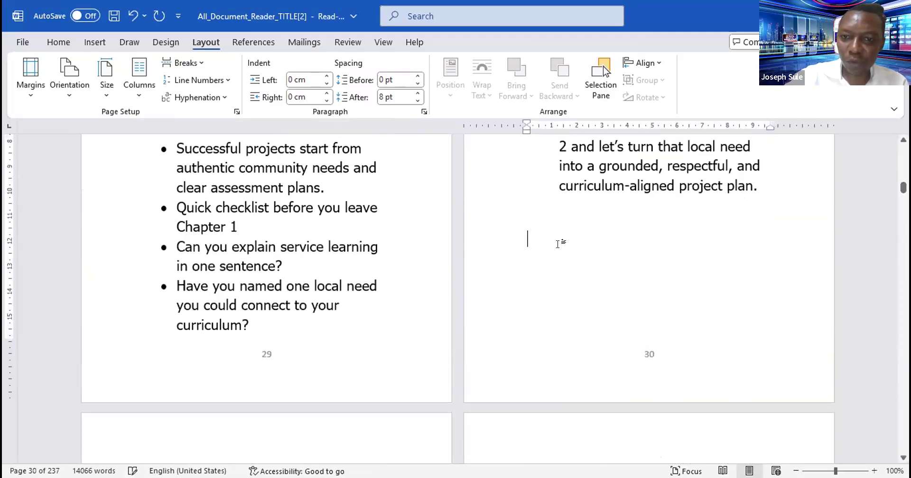
{"action": "key", "text": "Delete"}
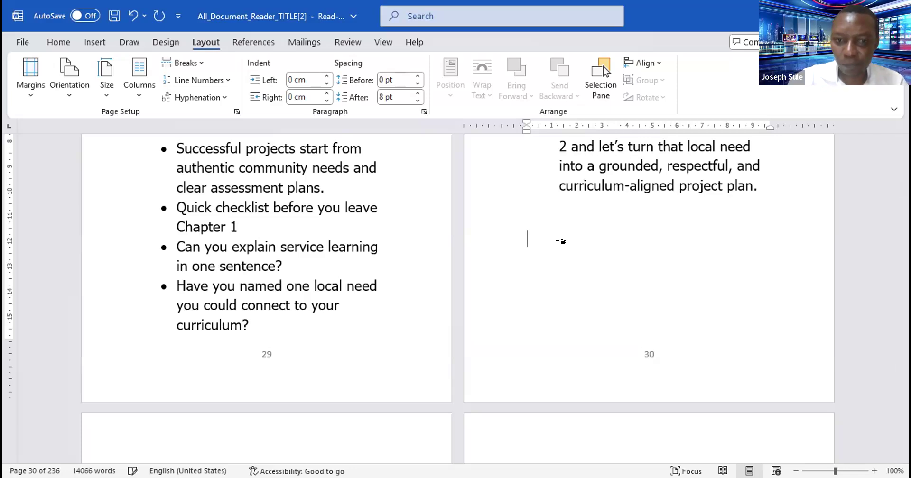
{"action": "scroll", "coordinate": [640, 268], "scroll_direction": "down", "scroll_amount": 2}
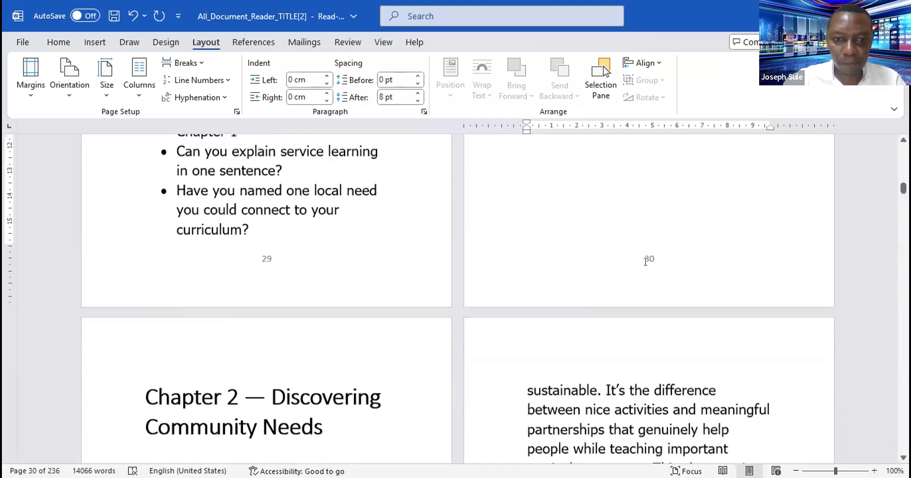
{"action": "scroll", "coordinate": [571, 250], "scroll_direction": "up", "scroll_amount": 3}
Delete the leftover empty lines on page 30 so Chapter 2 follows Chapter 1's closing line
{"action": "left_click", "coordinate": [560, 243]}
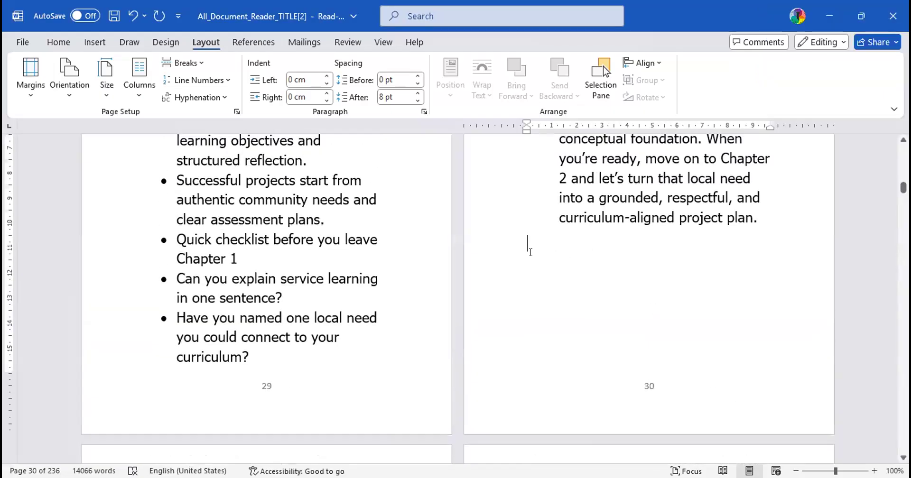
{"action": "scroll", "coordinate": [529, 244], "scroll_direction": "down", "scroll_amount": 3}
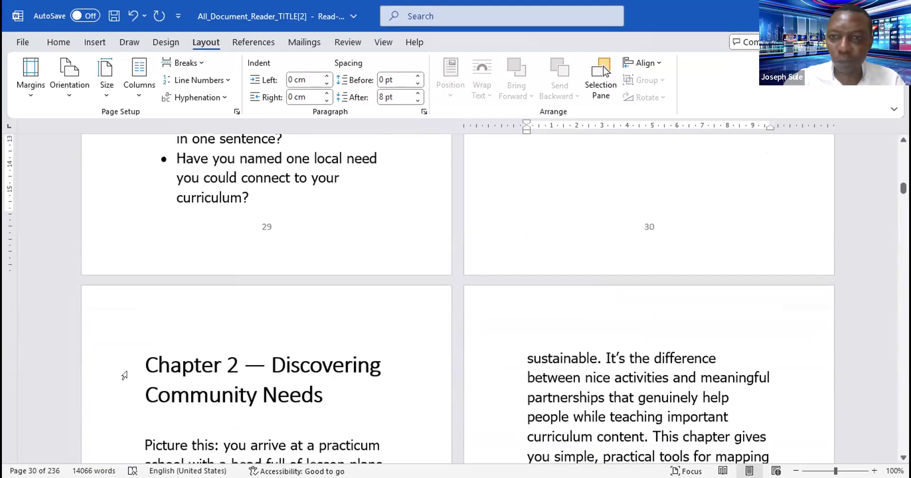
{"action": "scroll", "coordinate": [124, 376], "scroll_direction": "up", "scroll_amount": 2}
{"action": "left_click_drag", "start_coordinate": [750, 263], "coordinate": [706, 263]}
{"action": "key", "text": "Delete"}
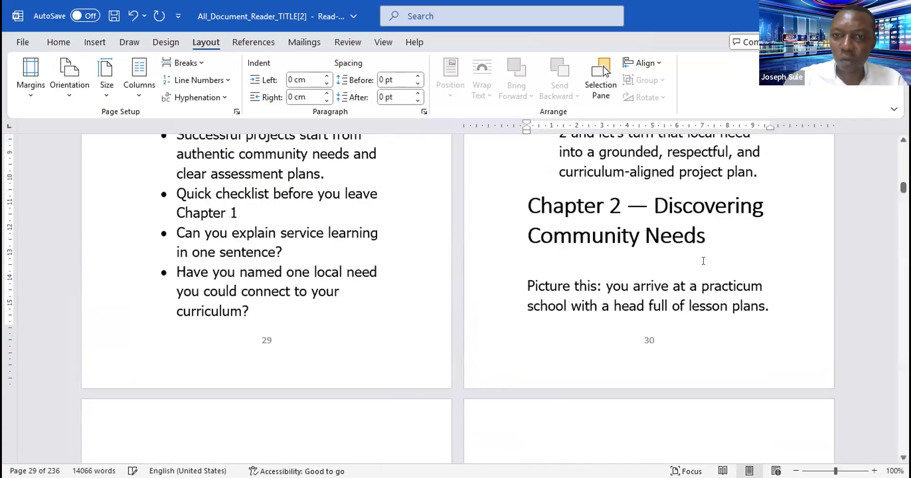
{"action": "scroll", "coordinate": [631, 282], "scroll_direction": "down", "scroll_amount": 3}
{"action": "scroll", "coordinate": [627, 282], "scroll_direction": "up", "scroll_amount": 5}
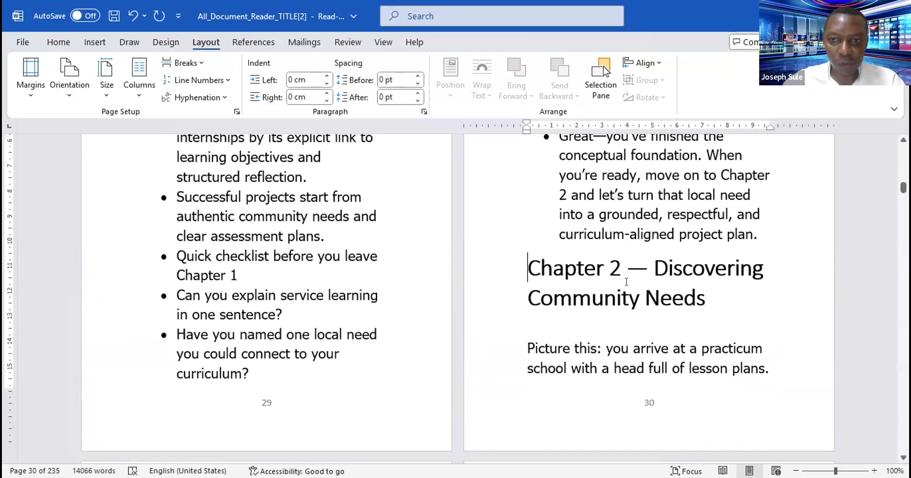
{"action": "scroll", "coordinate": [626, 282], "scroll_direction": "up", "scroll_amount": 4}
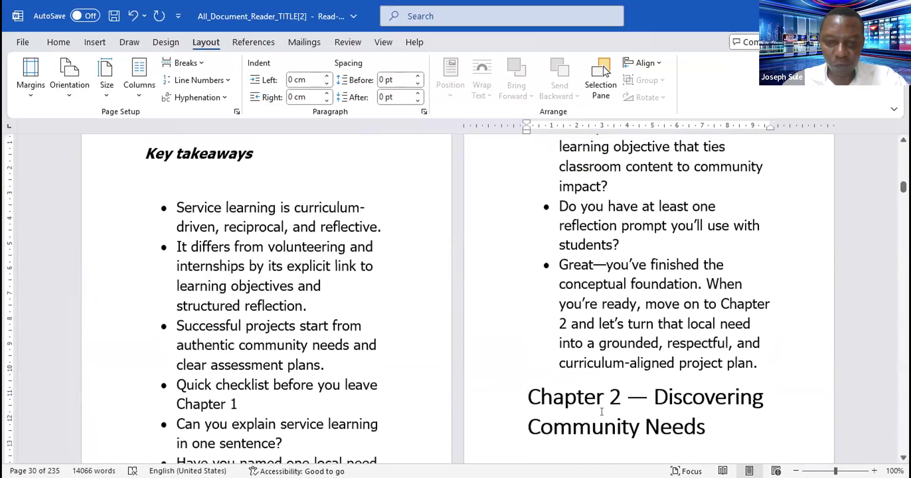
{"action": "scroll", "coordinate": [601, 411], "scroll_direction": "down", "scroll_amount": 3}
{"action": "scroll", "coordinate": [593, 408], "scroll_direction": "up", "scroll_amount": 3}
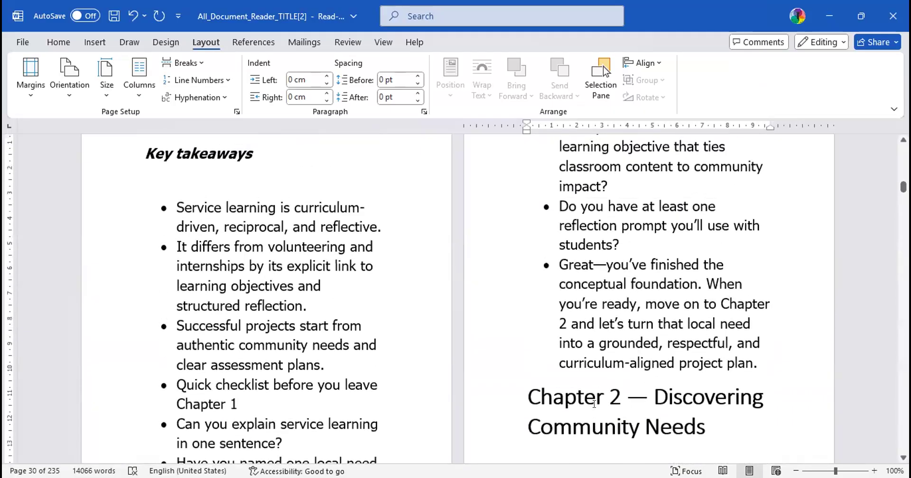
{"action": "scroll", "coordinate": [594, 403], "scroll_direction": "down", "scroll_amount": 2}
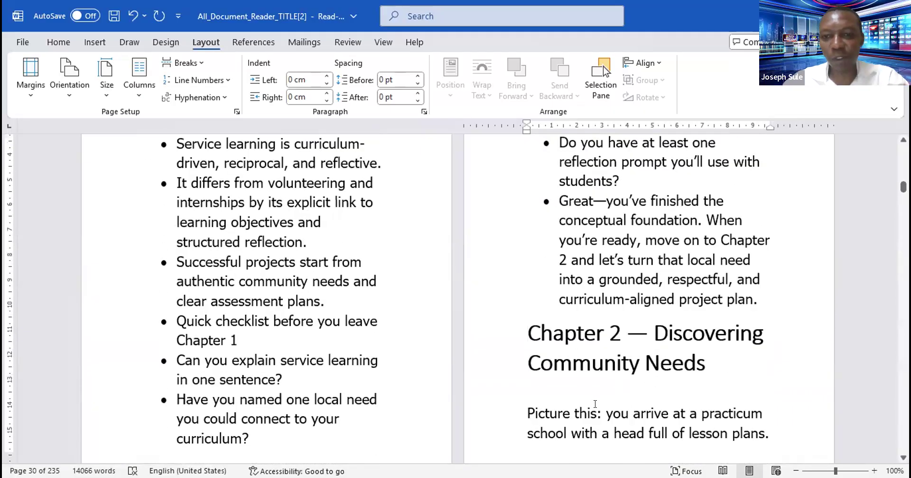
Insert a page break before the Chapter 2 heading so it starts page 31
{"action": "scroll", "coordinate": [572, 339], "scroll_direction": "down", "scroll_amount": 3}
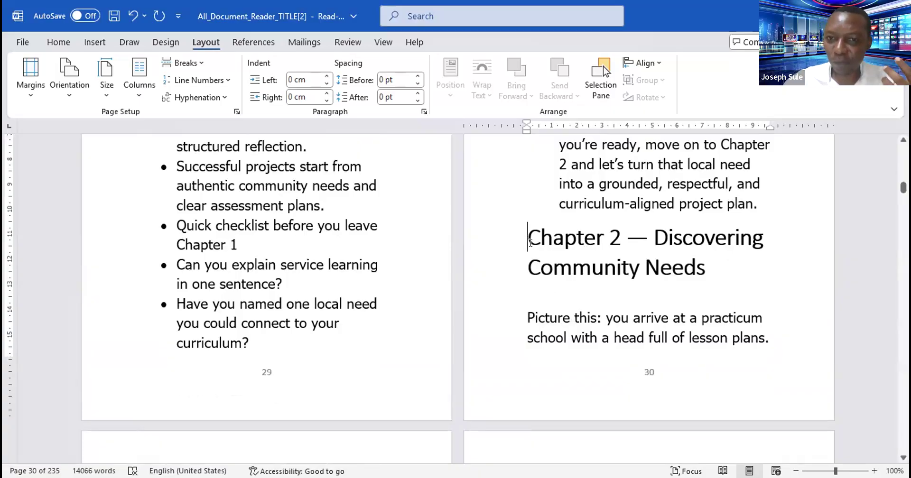
{"action": "left_click", "coordinate": [543, 283]}
{"action": "left_click", "coordinate": [550, 243]}
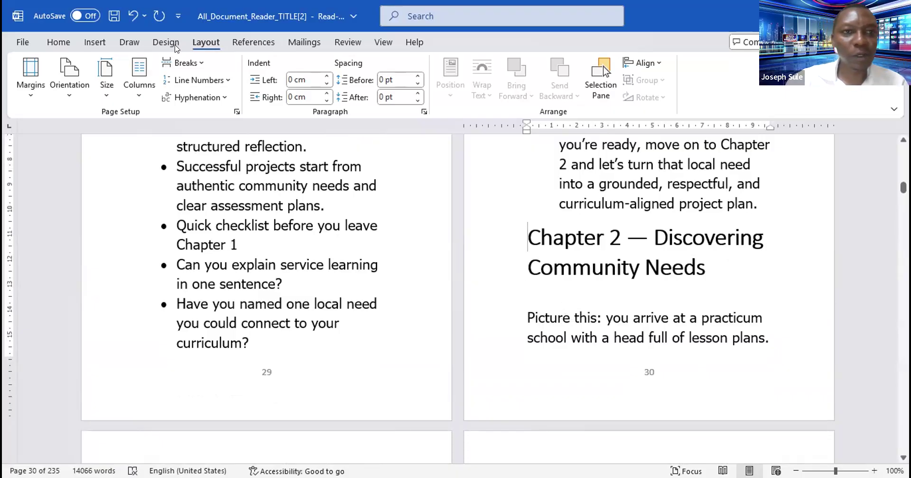
{"action": "left_click", "coordinate": [194, 67]}
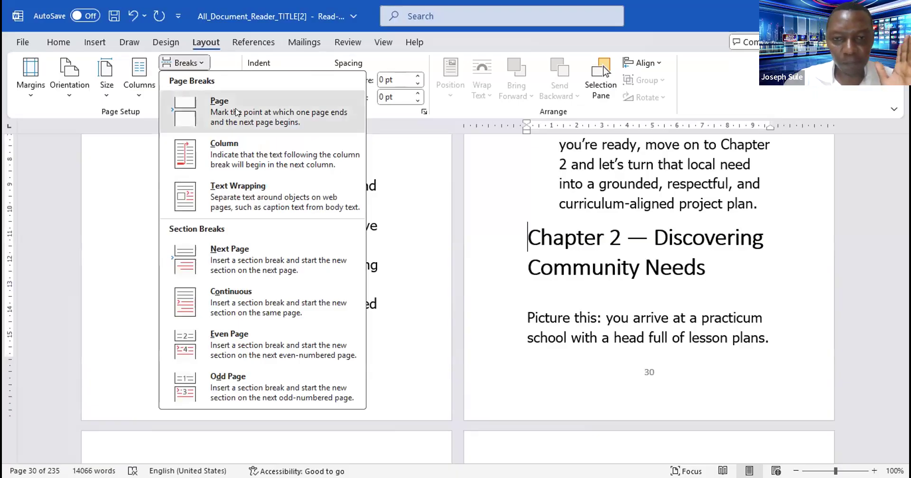
{"action": "left_click", "coordinate": [237, 112]}
{"action": "scroll", "coordinate": [370, 414], "scroll_direction": "down", "scroll_amount": 3}
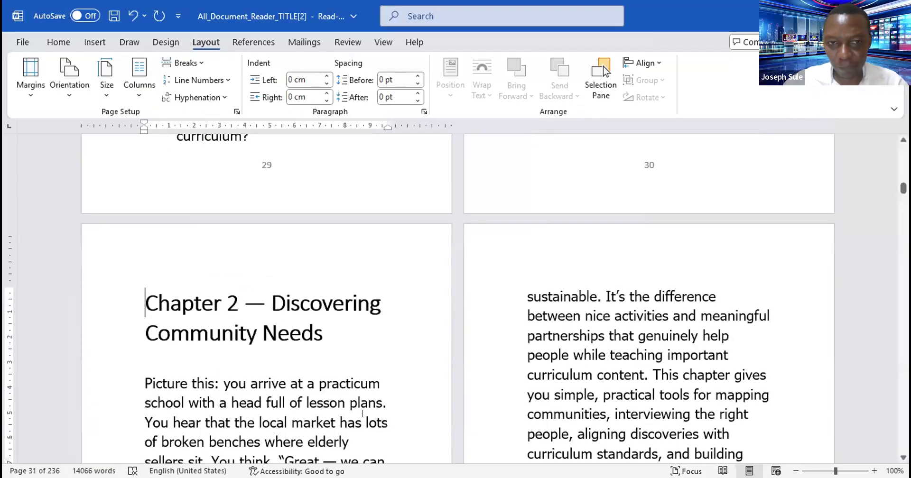
{"action": "scroll", "coordinate": [369, 409], "scroll_direction": "down", "scroll_amount": 1}
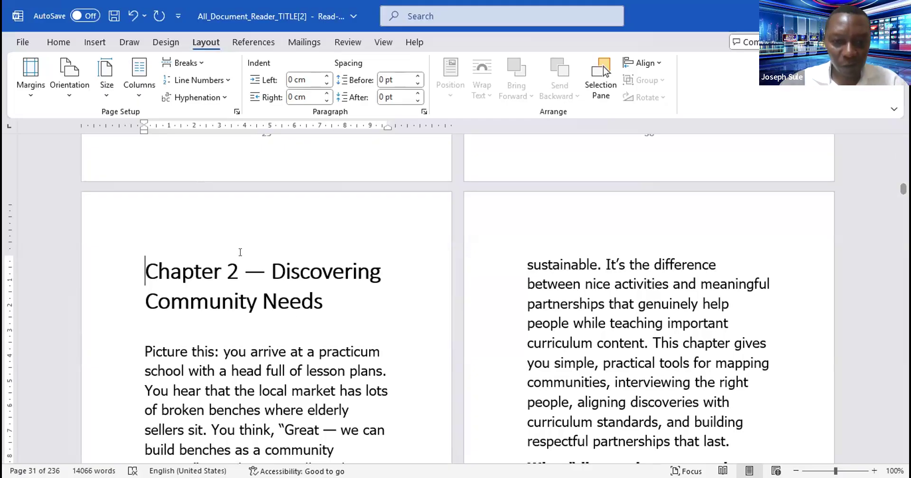
{"action": "key", "text": "alt+Tab"}
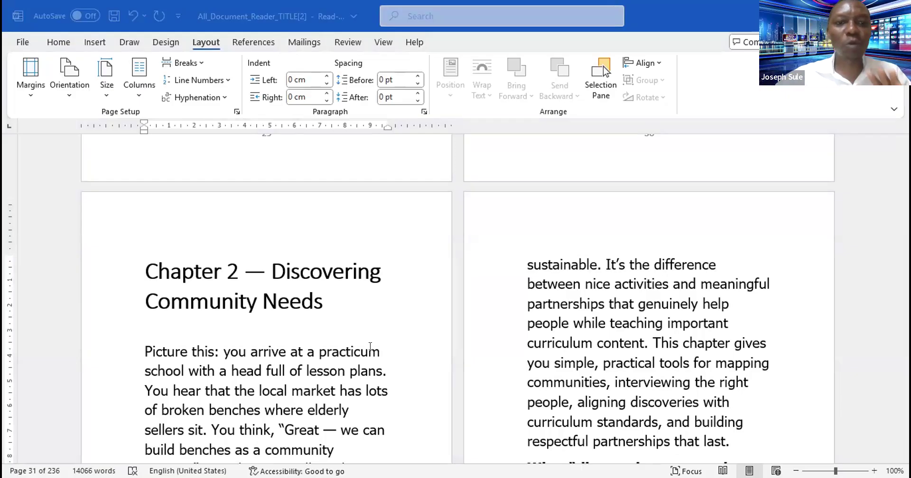
Scroll back to pages 35–36 with the Social & Institutional map and Transect walk sections
{"action": "scroll", "coordinate": [375, 347], "scroll_direction": "down", "scroll_amount": 4}
{"action": "scroll", "coordinate": [389, 349], "scroll_direction": "up", "scroll_amount": 2}
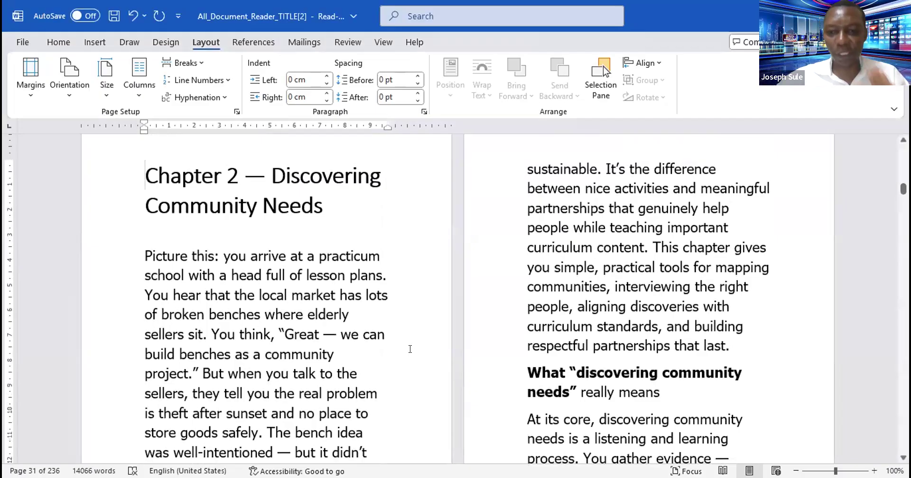
{"action": "scroll", "coordinate": [410, 349], "scroll_direction": "down", "scroll_amount": 18}
{"action": "scroll", "coordinate": [427, 357], "scroll_direction": "down", "scroll_amount": 20}
{"action": "scroll", "coordinate": [433, 357], "scroll_direction": "down", "scroll_amount": 20}
{"action": "scroll", "coordinate": [434, 358], "scroll_direction": "down", "scroll_amount": 20}
{"action": "scroll", "coordinate": [443, 360], "scroll_direction": "down", "scroll_amount": 20}
{"action": "scroll", "coordinate": [448, 358], "scroll_direction": "down", "scroll_amount": 20}
{"action": "scroll", "coordinate": [451, 357], "scroll_direction": "down", "scroll_amount": 10}
{"action": "scroll", "coordinate": [456, 355], "scroll_direction": "up", "scroll_amount": 3}
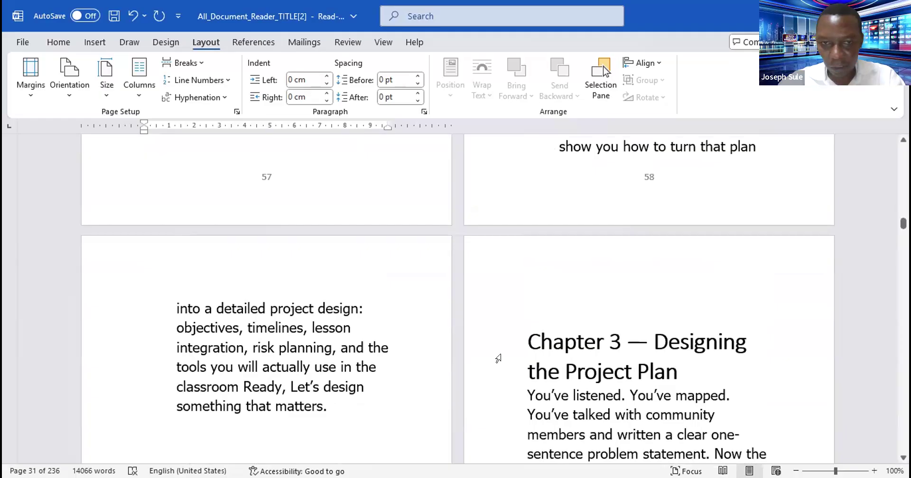
{"action": "scroll", "coordinate": [498, 358], "scroll_direction": "up", "scroll_amount": 20}
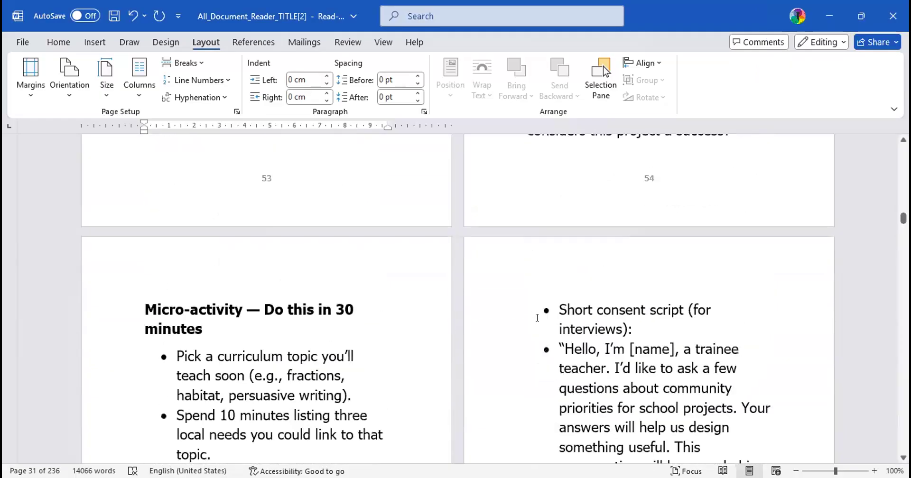
{"action": "scroll", "coordinate": [537, 318], "scroll_direction": "up", "scroll_amount": 1}
{"action": "scroll", "coordinate": [537, 317], "scroll_direction": "up", "scroll_amount": 20}
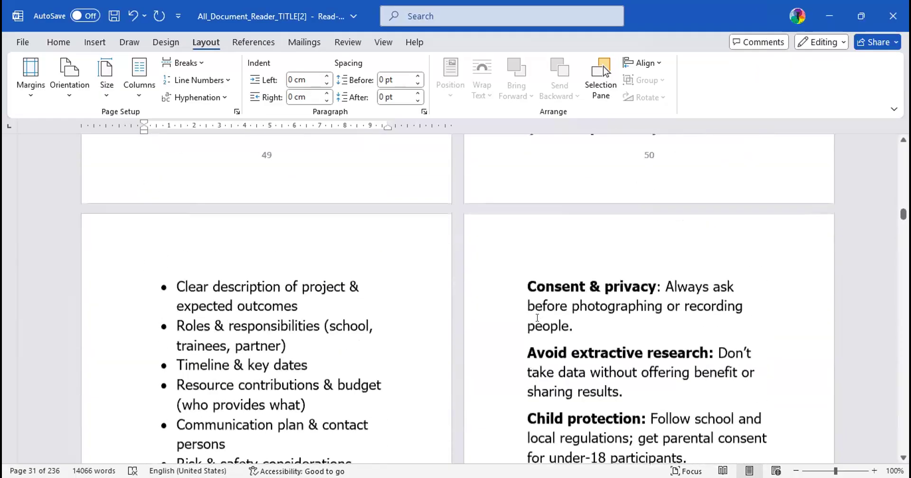
{"action": "scroll", "coordinate": [537, 318], "scroll_direction": "up", "scroll_amount": 12}
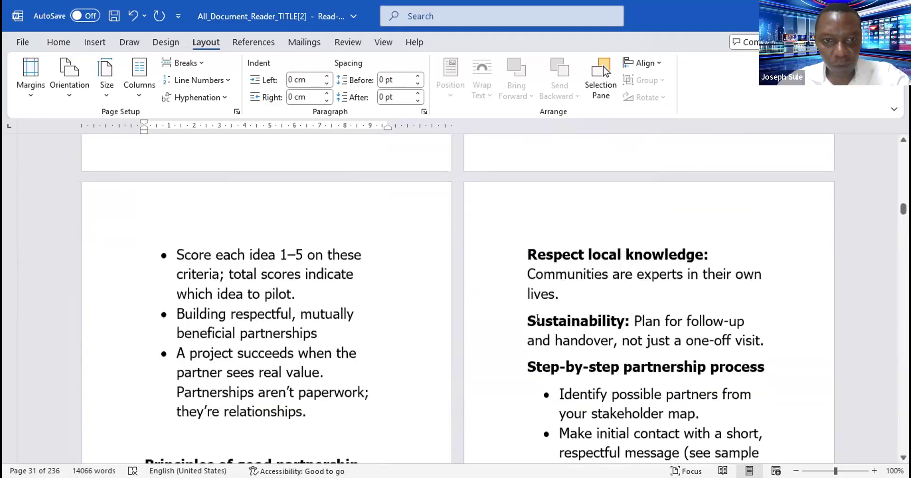
{"action": "scroll", "coordinate": [537, 317], "scroll_direction": "up", "scroll_amount": 20}
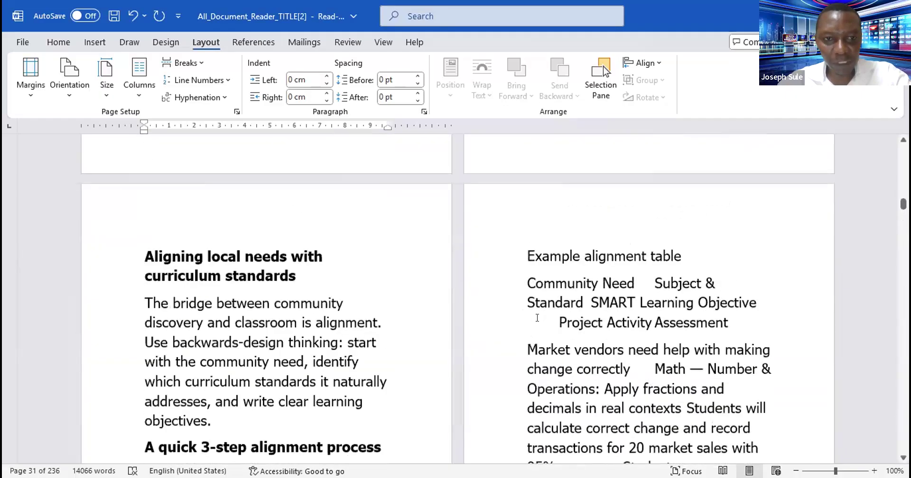
{"action": "scroll", "coordinate": [537, 318], "scroll_direction": "up", "scroll_amount": 7}
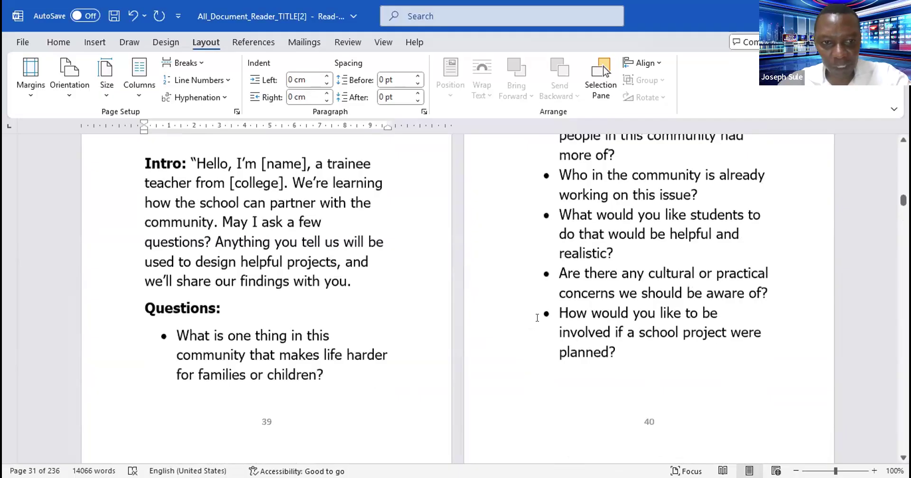
{"action": "scroll", "coordinate": [537, 318], "scroll_direction": "down", "scroll_amount": 5}
{"action": "scroll", "coordinate": [538, 318], "scroll_direction": "up", "scroll_amount": 15}
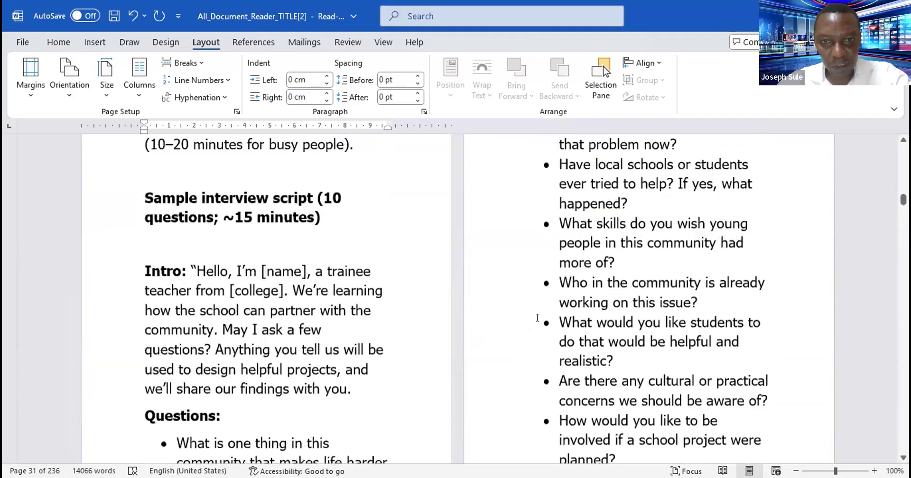
{"action": "scroll", "coordinate": [537, 317], "scroll_direction": "up", "scroll_amount": 20}
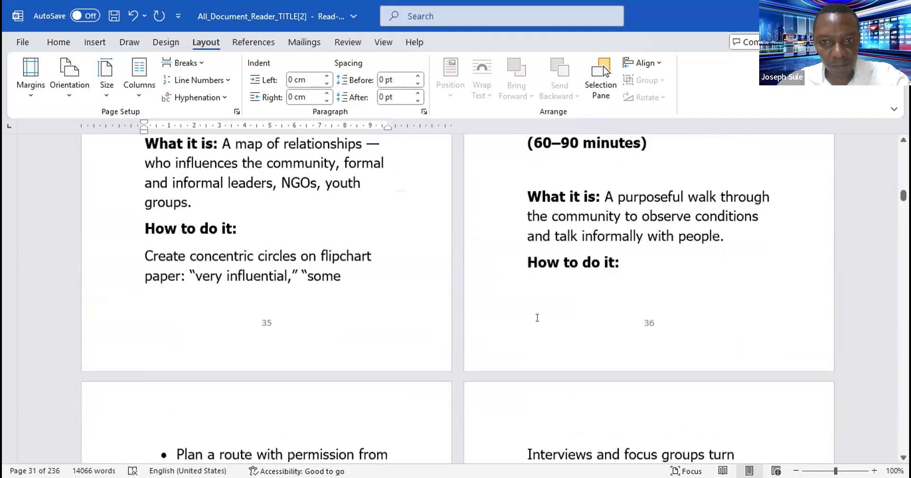
{"action": "scroll", "coordinate": [537, 317], "scroll_direction": "up", "scroll_amount": 20}
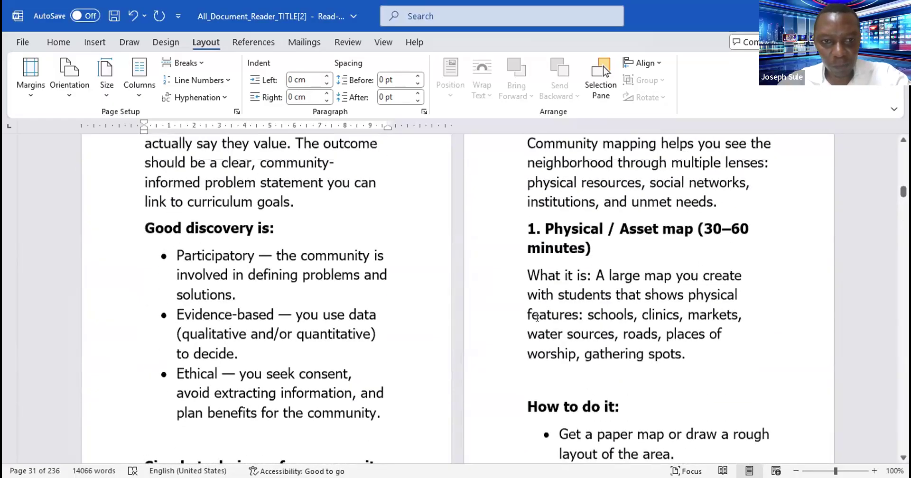
{"action": "scroll", "coordinate": [537, 317], "scroll_direction": "up", "scroll_amount": 5}
{"action": "scroll", "coordinate": [537, 317], "scroll_direction": "down", "scroll_amount": 18}
{"action": "scroll", "coordinate": [537, 318], "scroll_direction": "down", "scroll_amount": 10}
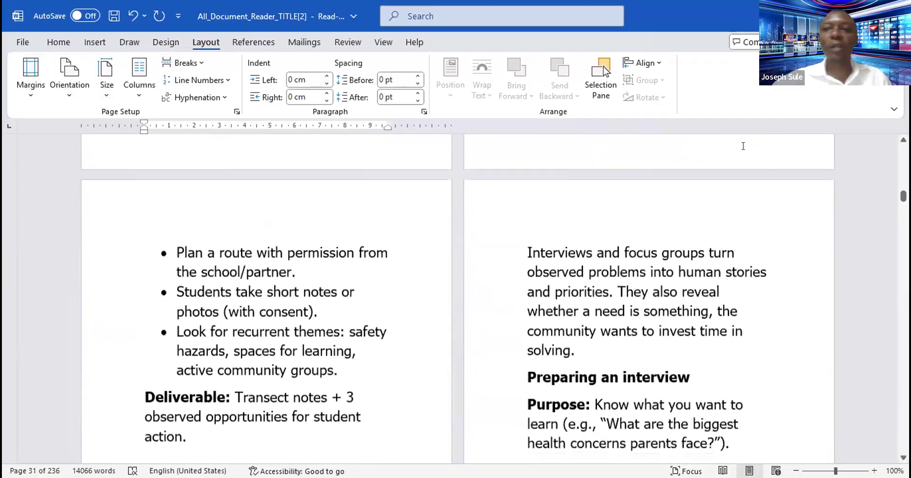
{"action": "scroll", "coordinate": [820, 238], "scroll_direction": "up", "scroll_amount": 10}
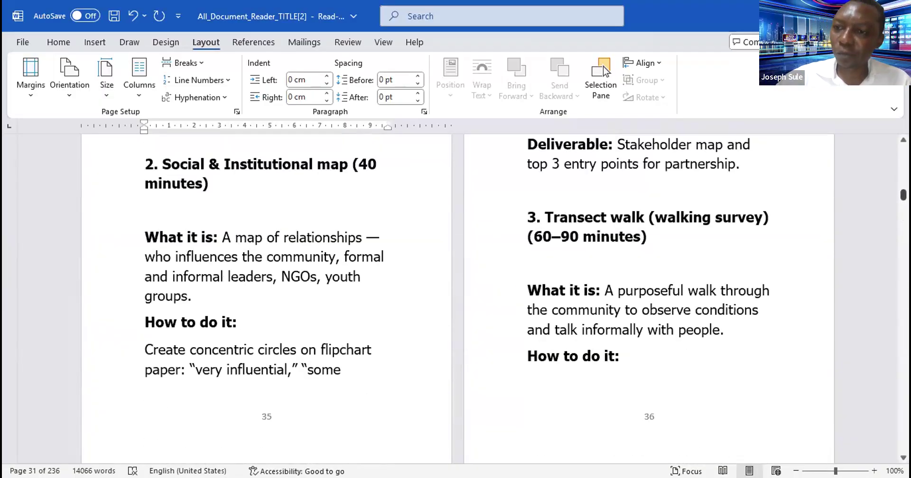
On blank page 2, remove the stray letters and set the font size to 12
{"action": "left_click", "coordinate": [637, 254]}
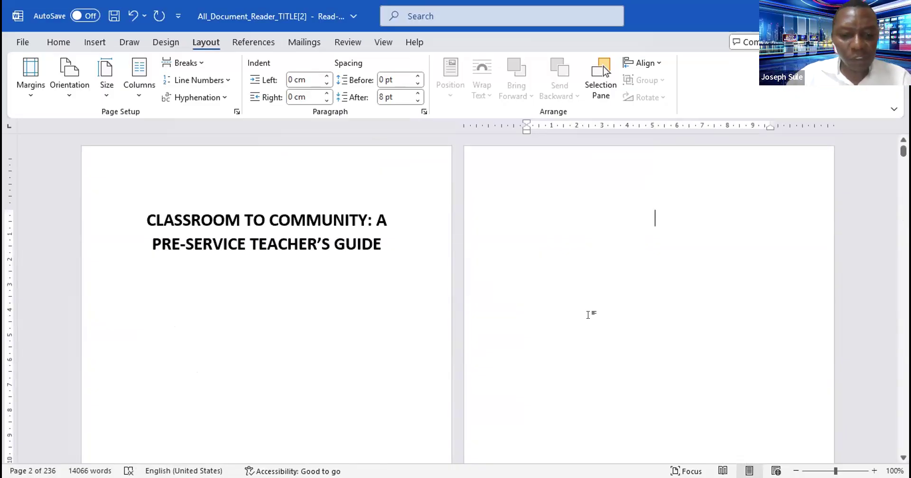
{"action": "type", "text": "ch"}
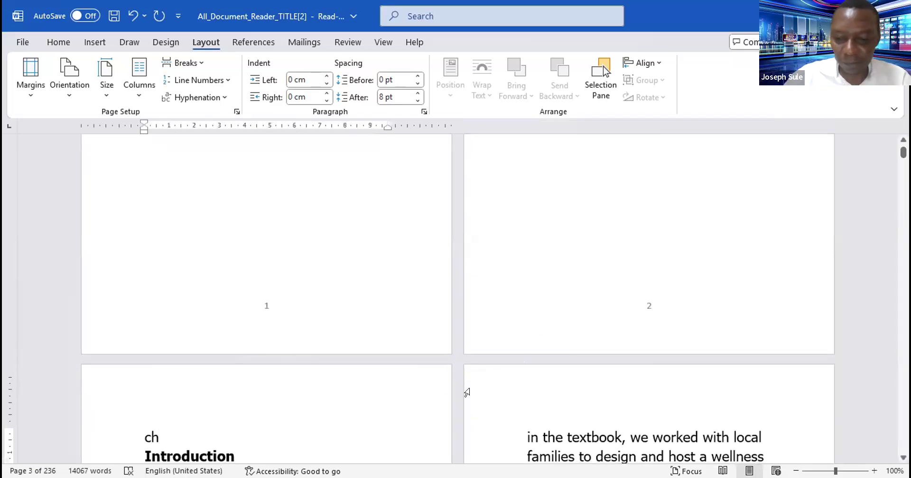
{"action": "key", "text": "BackSpace"}
{"action": "key", "text": "BackSpace"}
{"action": "scroll", "coordinate": [584, 323], "scroll_direction": "up", "scroll_amount": 2}
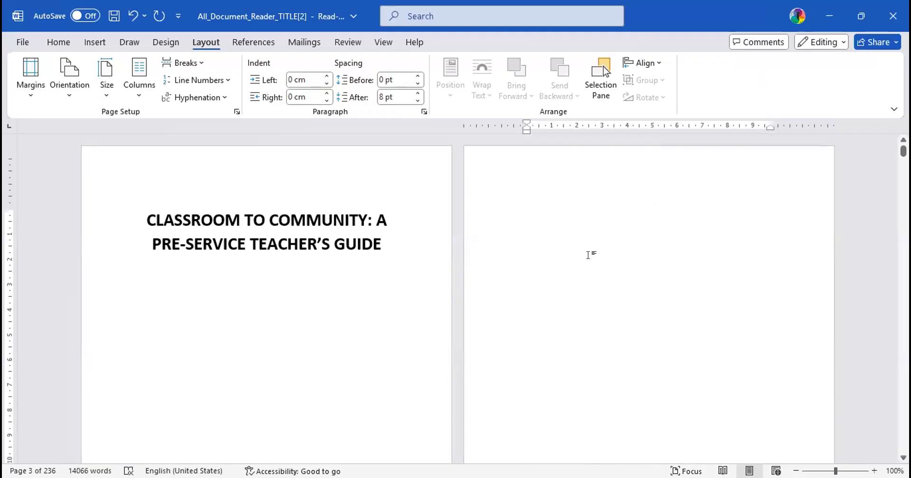
{"action": "left_click", "coordinate": [58, 41]}
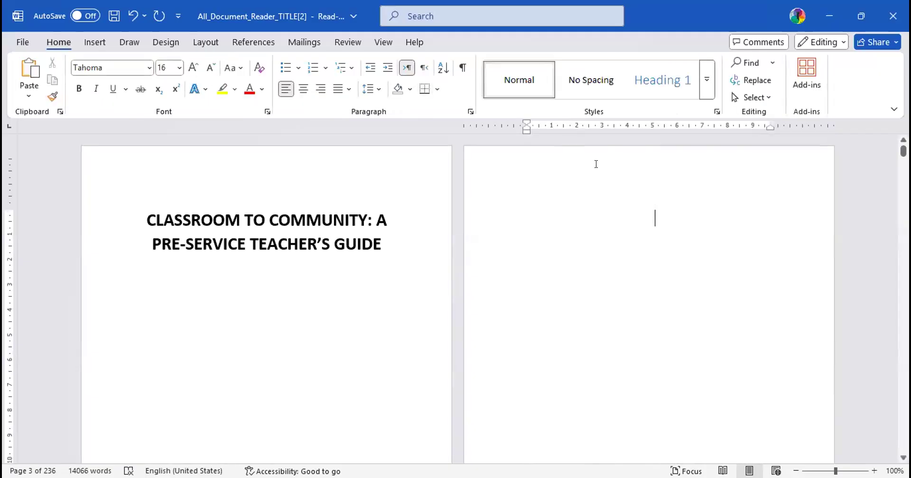
{"action": "left_click", "coordinate": [179, 69]}
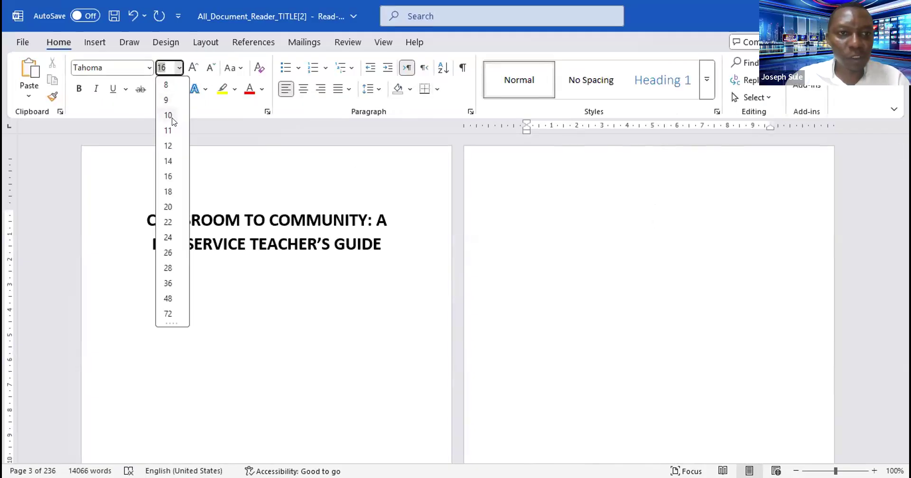
{"action": "left_click", "coordinate": [176, 145]}
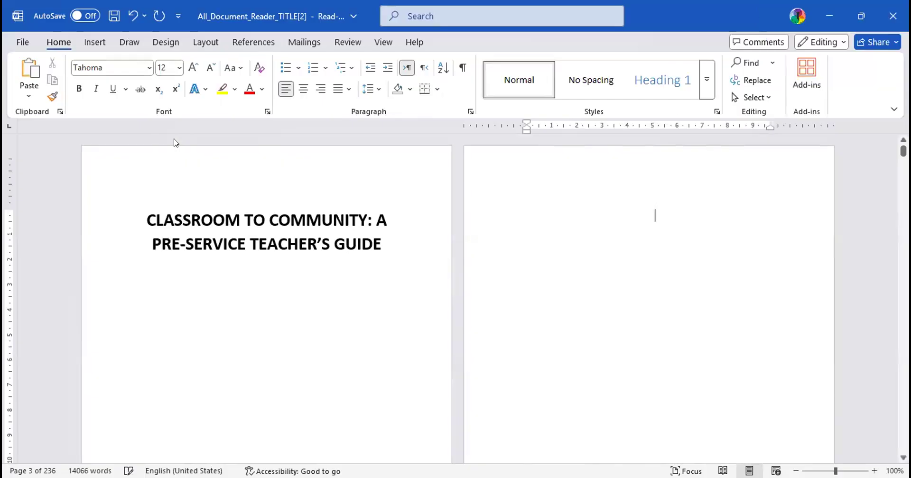
Type 'content page', 'introduction' and 'chapter .....56' on separate lines
{"action": "key", "text": "Left"}
{"action": "type", "text": "con"}
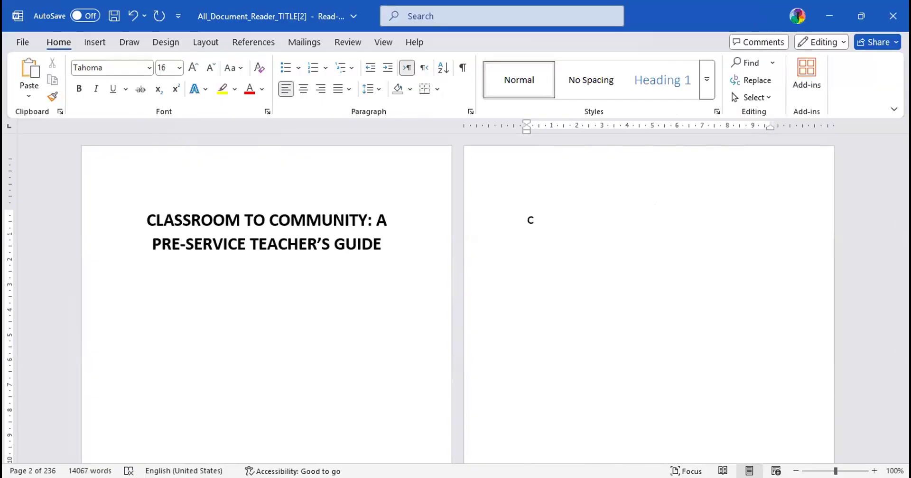
{"action": "type", "text": "tent page"}
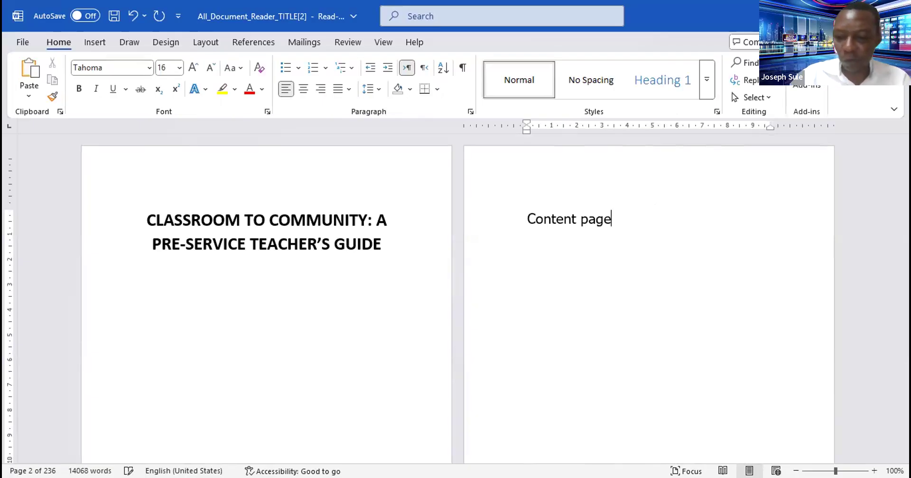
{"action": "key", "text": "Return"}
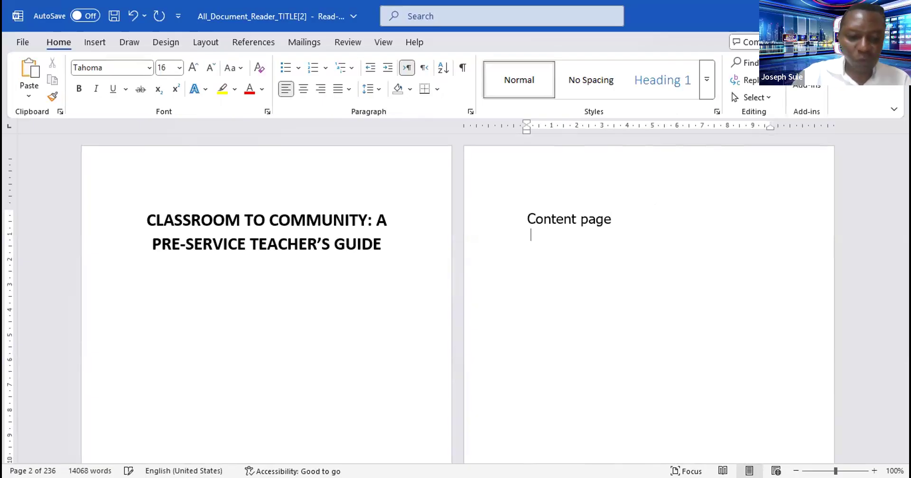
{"action": "type", "text": "intr"}
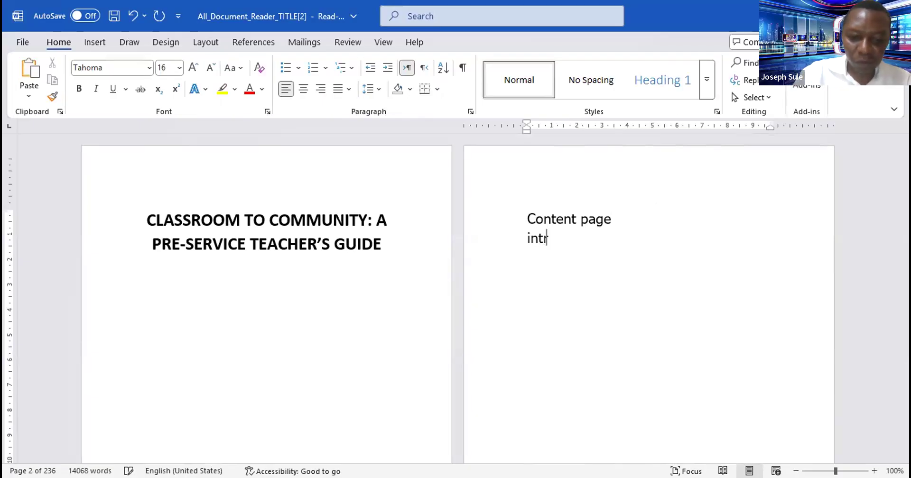
{"action": "type", "text": "oduction"}
{"action": "key", "text": "Return"}
{"action": "type", "text": "cha"}
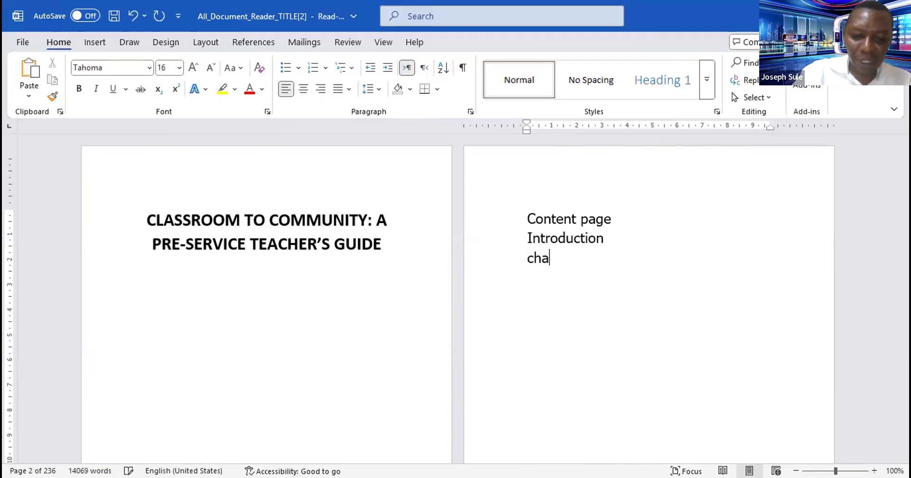
{"action": "type", "text": "pter "}
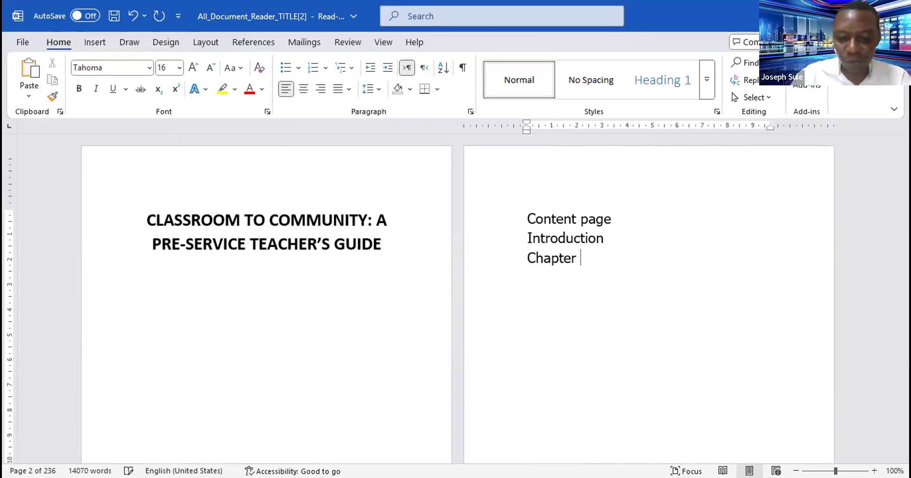
{"action": "type", "text": ".....56"}
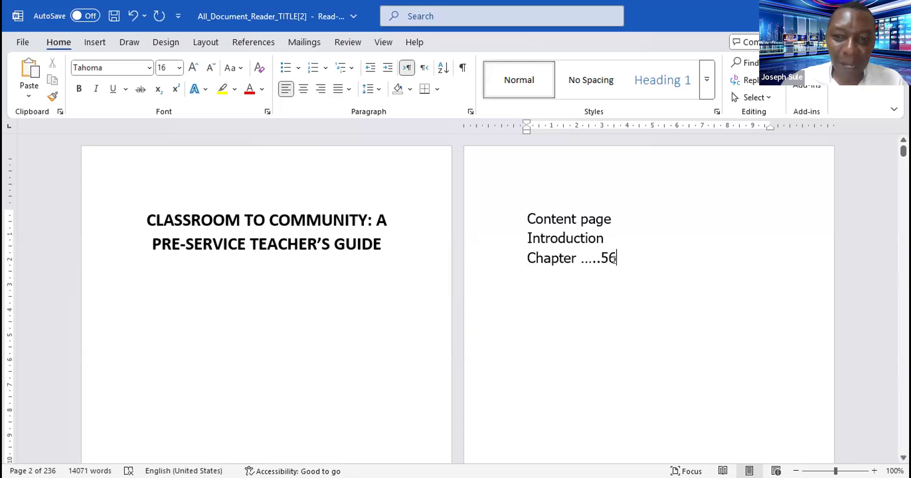
{"action": "double_click", "coordinate": [606, 258]}
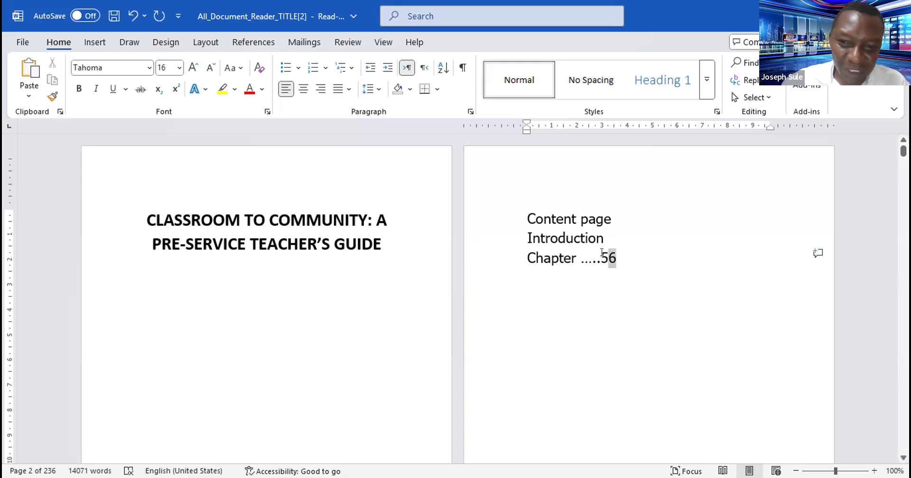
{"action": "left_click", "coordinate": [561, 256]}
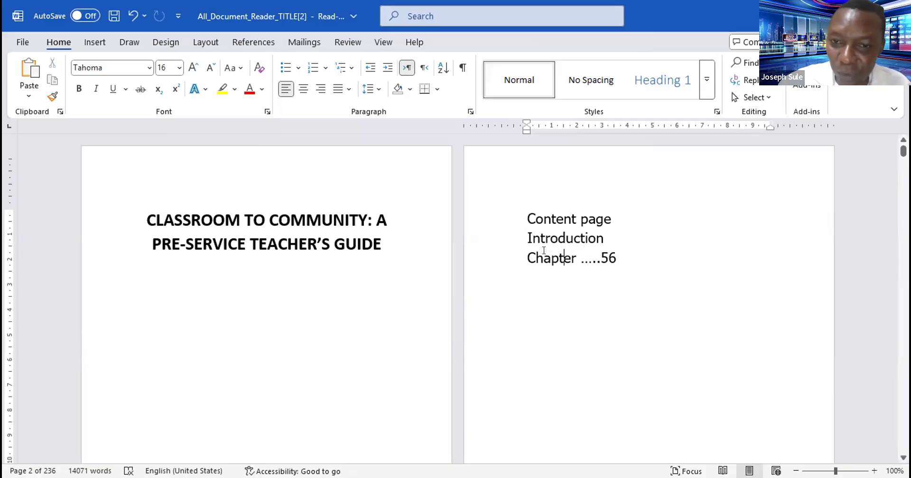
{"action": "left_click", "coordinate": [563, 258]}
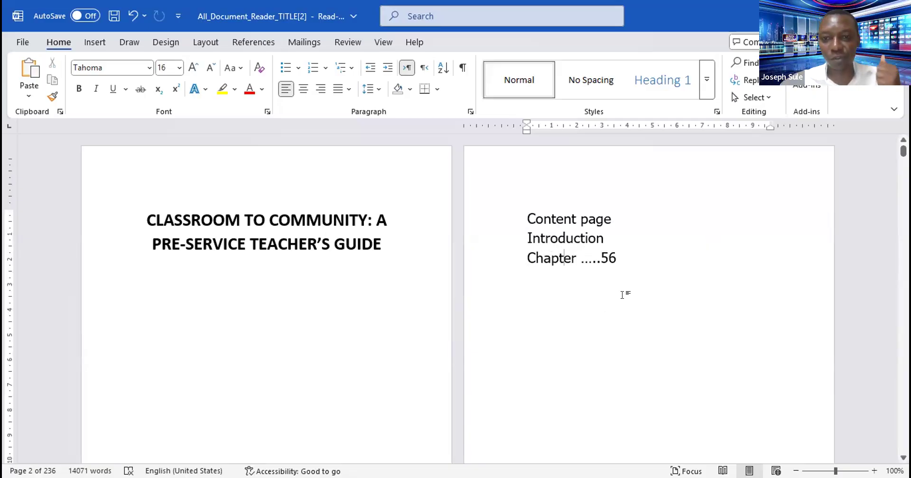
Delete the three hand-typed contents lines and select the Introduction heading on page 3
{"action": "key", "text": "ctrl+shift+Up"}
{"action": "key", "text": "ctrl+shift+Up"}
{"action": "key", "text": "ctrl+shift+Up"}
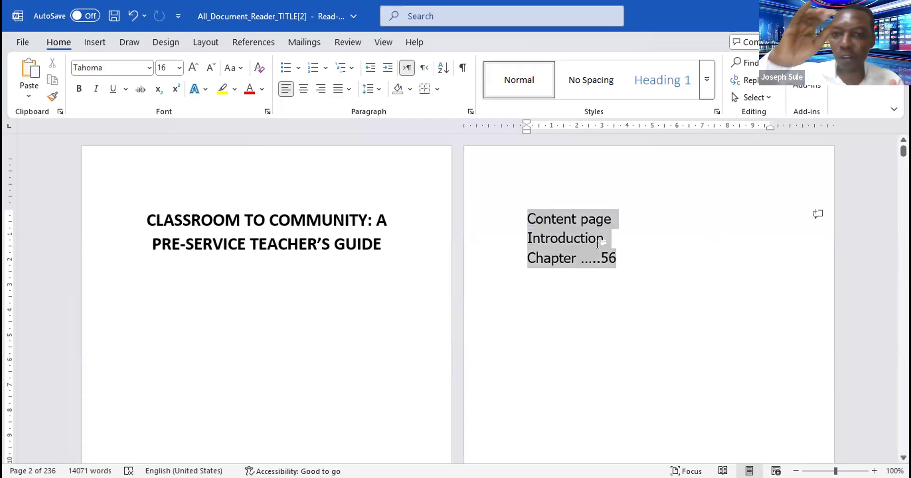
{"action": "key", "text": "Delete"}
{"action": "scroll", "coordinate": [602, 401], "scroll_direction": "down", "scroll_amount": 10}
{"action": "scroll", "coordinate": [444, 329], "scroll_direction": "up", "scroll_amount": 5}
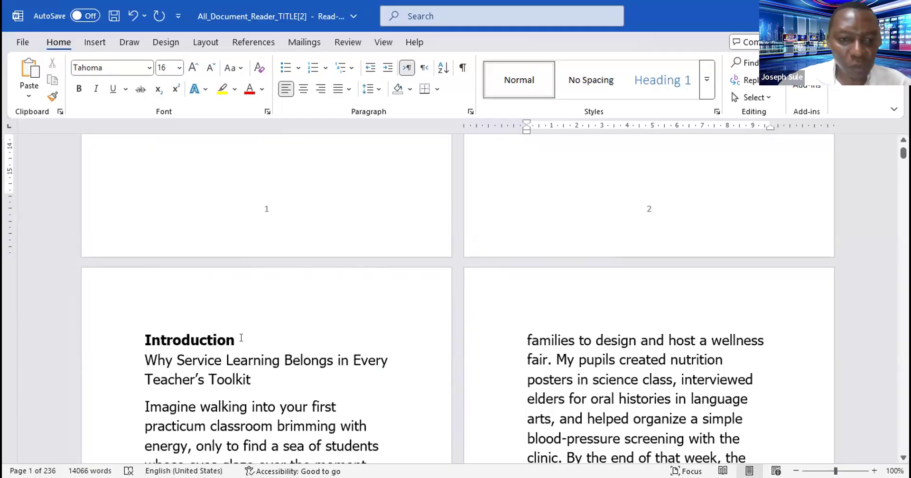
{"action": "left_click_drag", "start_coordinate": [241, 338], "coordinate": [142, 337]}
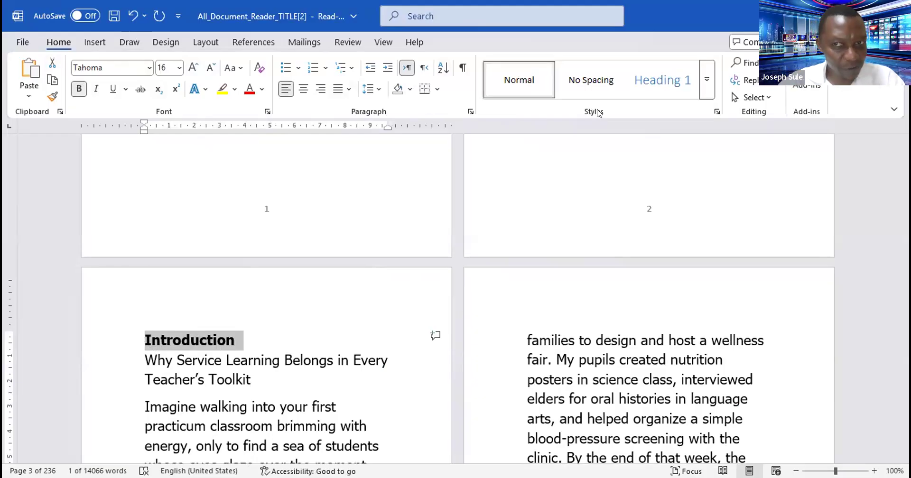
Apply the Heading 1 style to the Introduction heading on page 3
{"action": "left_click", "coordinate": [708, 80]}
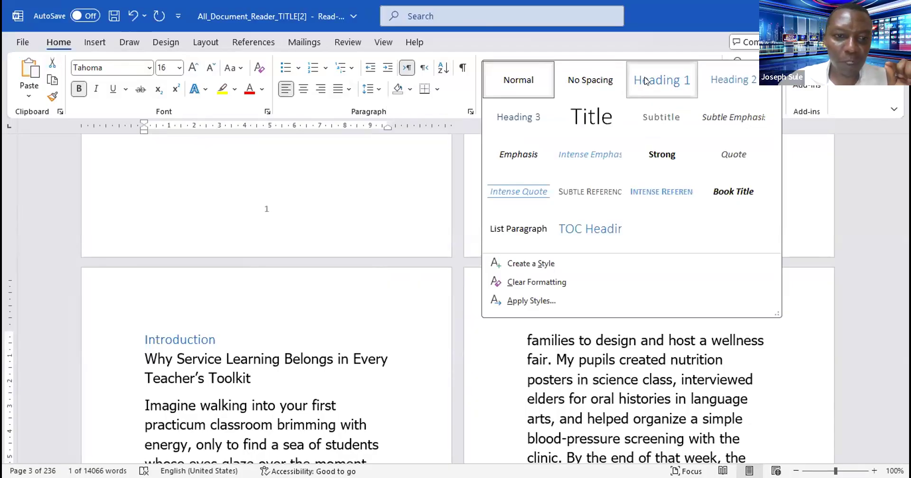
{"action": "left_click", "coordinate": [232, 341]}
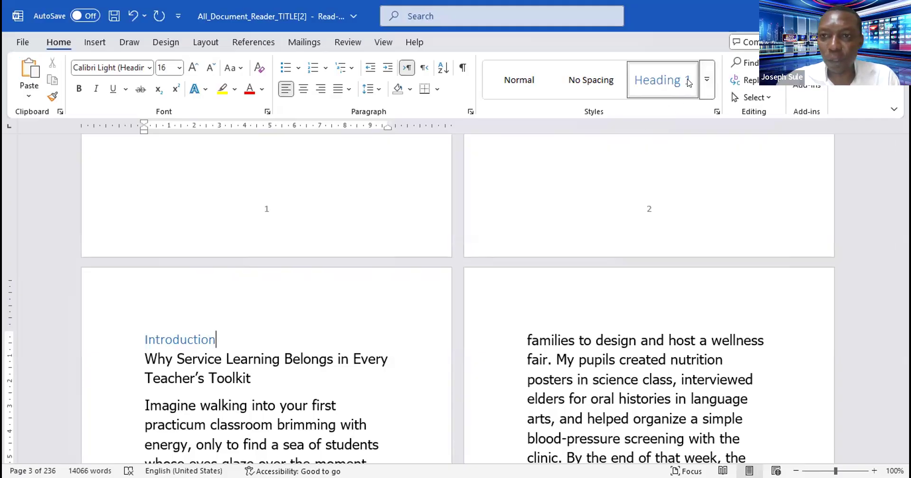
{"action": "left_click", "coordinate": [683, 81]}
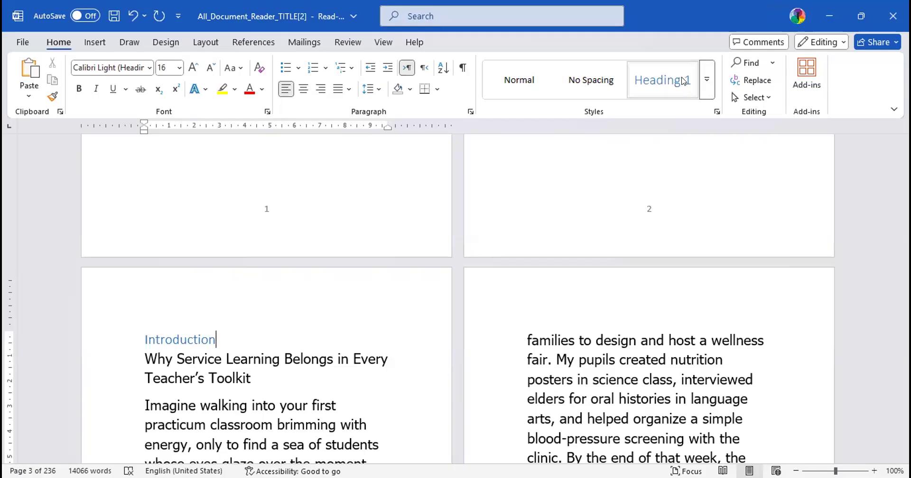
Modify the Heading 1 style to use black, 20 pt, bold text
{"action": "right_click", "coordinate": [684, 82]}
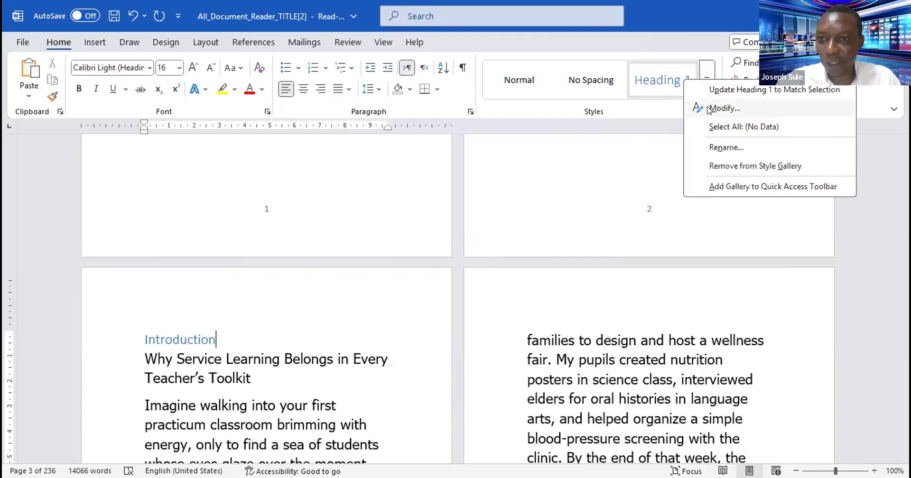
{"action": "left_click", "coordinate": [723, 108]}
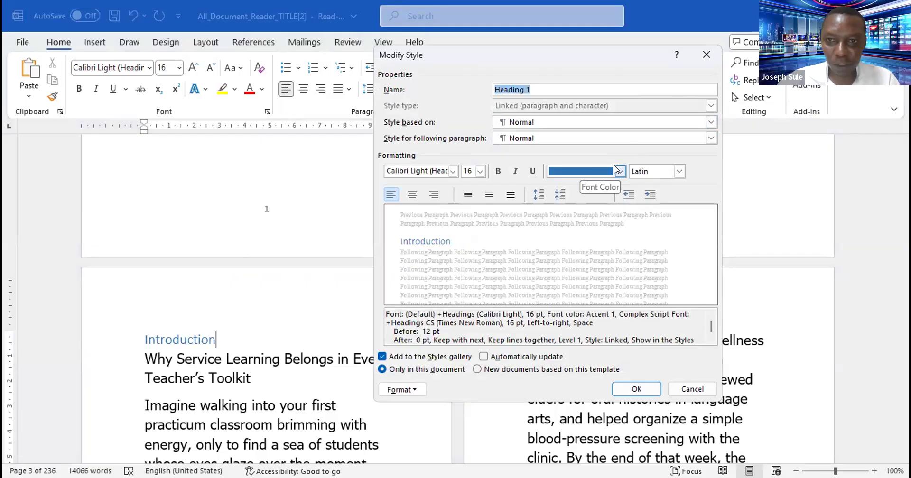
{"action": "left_click", "coordinate": [619, 171]}
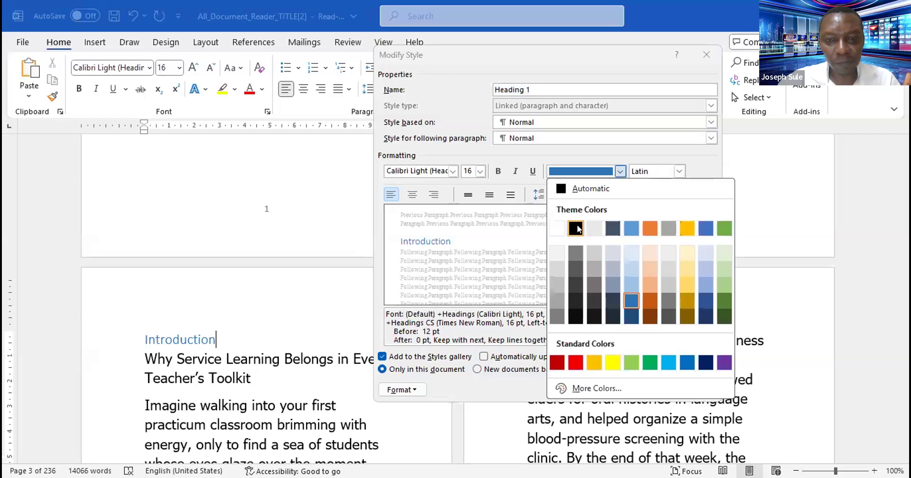
{"action": "left_click", "coordinate": [576, 228]}
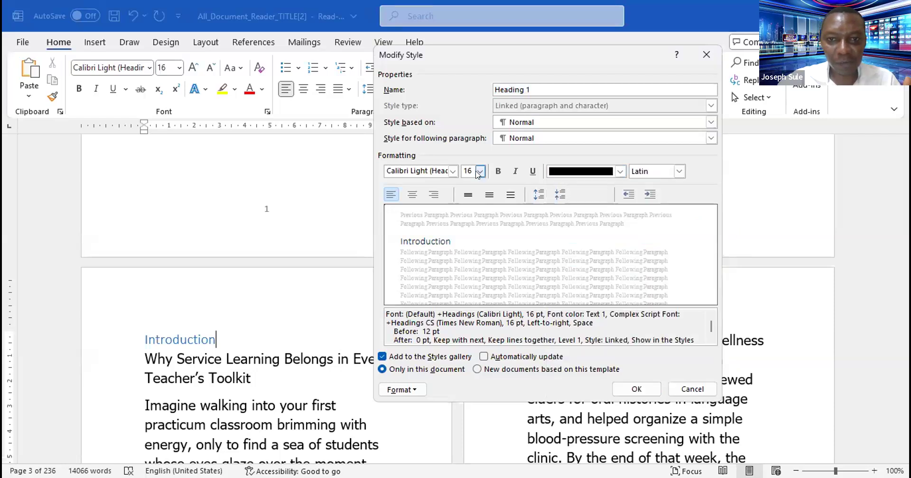
{"action": "left_click", "coordinate": [480, 172]}
{"action": "key", "text": "Up"}
{"action": "key", "text": "Up"}
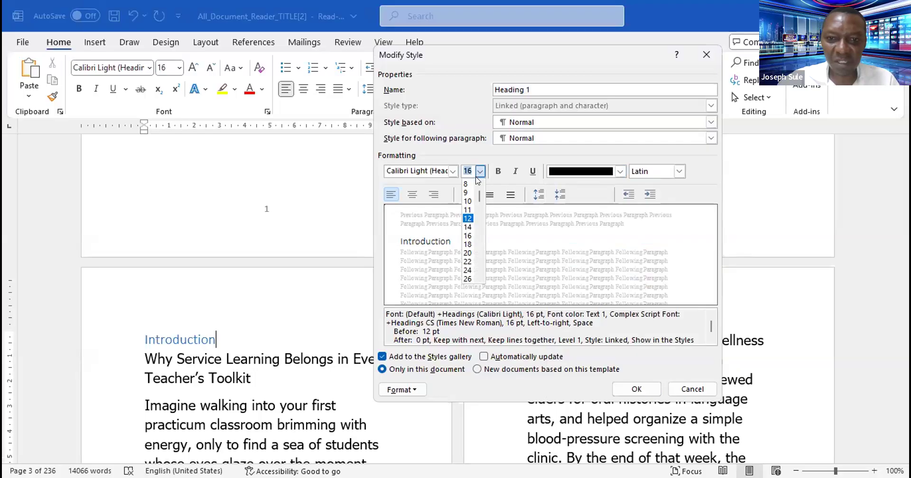
{"action": "left_click", "coordinate": [468, 252]}
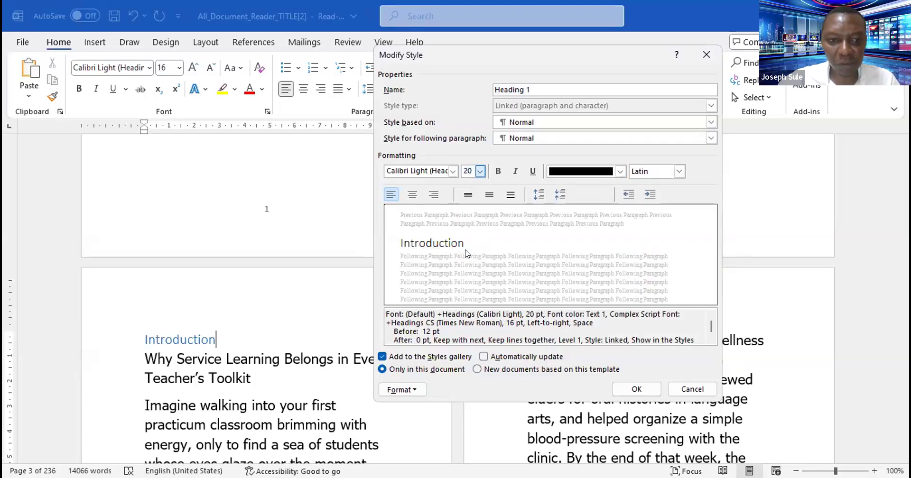
{"action": "left_click", "coordinate": [496, 170]}
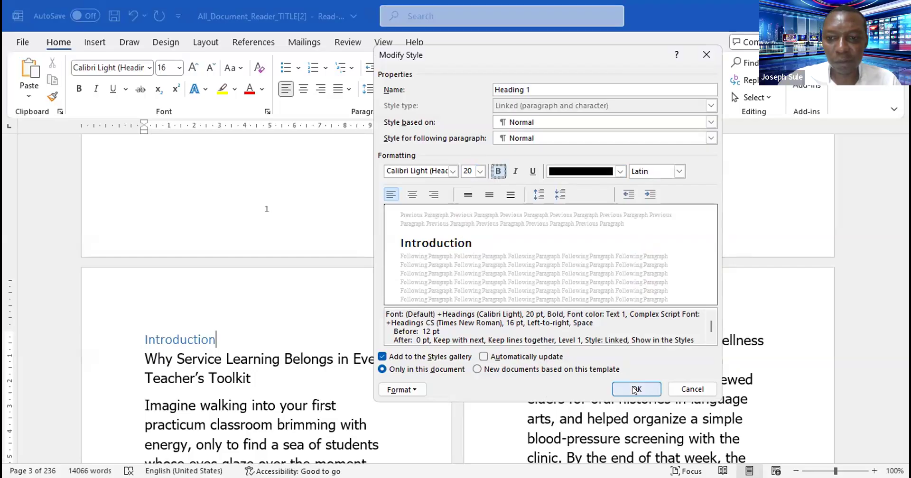
{"action": "left_click", "coordinate": [637, 389]}
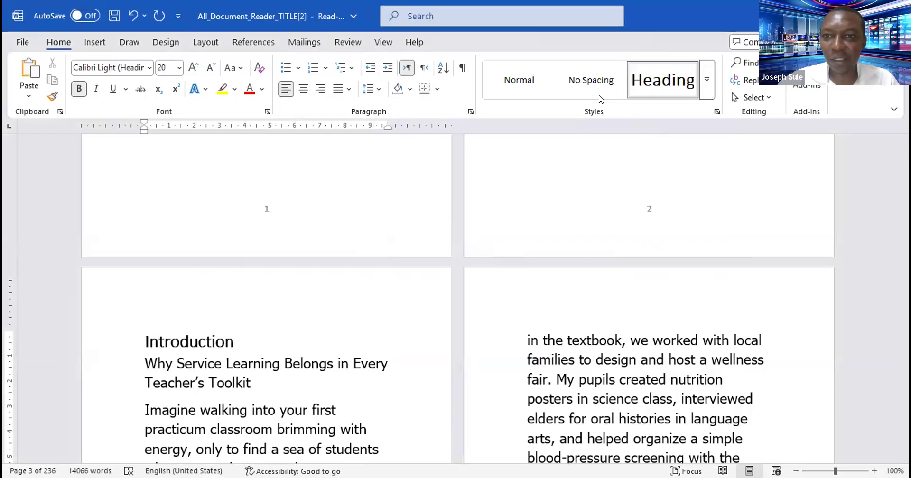
Scroll down from the Introduction to the Chapter 1 — Understanding Service Learning heading
{"action": "left_click", "coordinate": [243, 337]}
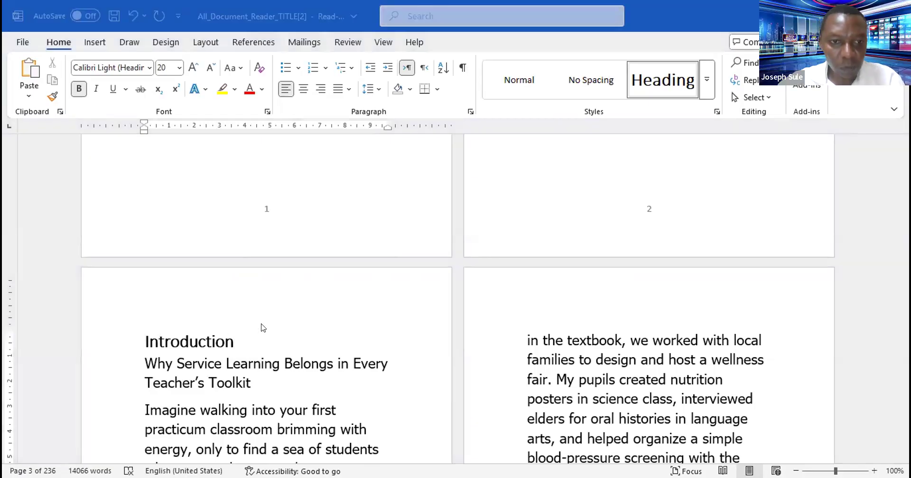
{"action": "scroll", "coordinate": [263, 328], "scroll_direction": "down", "scroll_amount": 2}
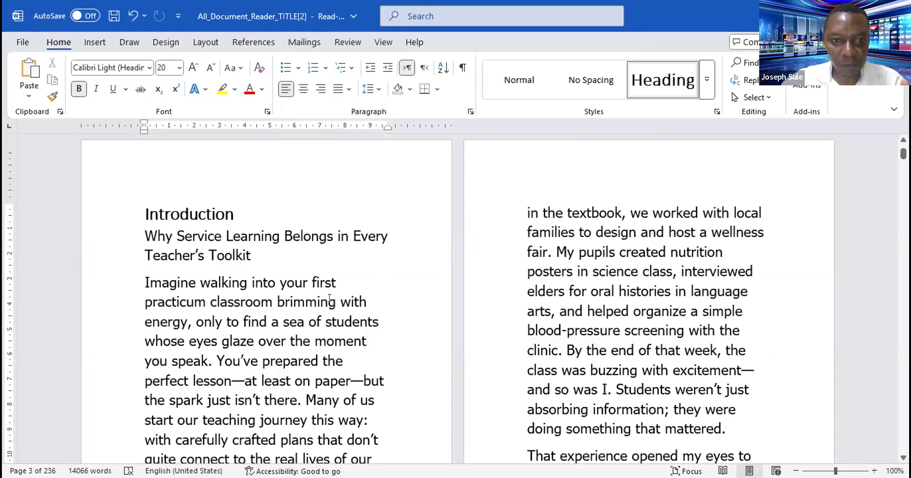
{"action": "scroll", "coordinate": [329, 299], "scroll_direction": "down", "scroll_amount": 4}
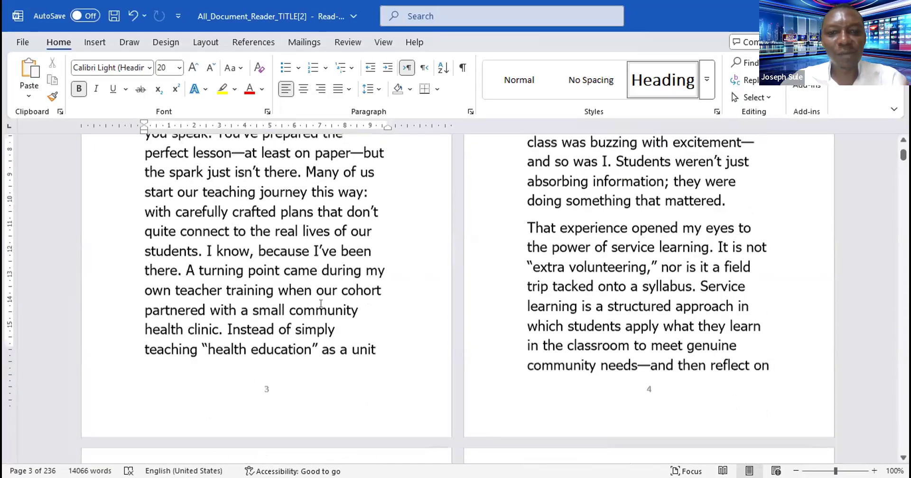
{"action": "scroll", "coordinate": [321, 303], "scroll_direction": "down", "scroll_amount": 5}
{"action": "scroll", "coordinate": [325, 314], "scroll_direction": "down", "scroll_amount": 6}
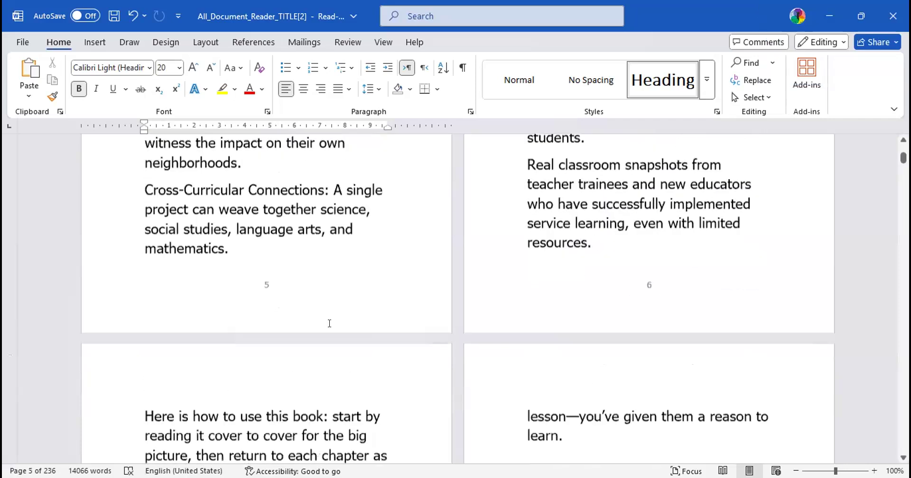
{"action": "scroll", "coordinate": [329, 323], "scroll_direction": "down", "scroll_amount": 6}
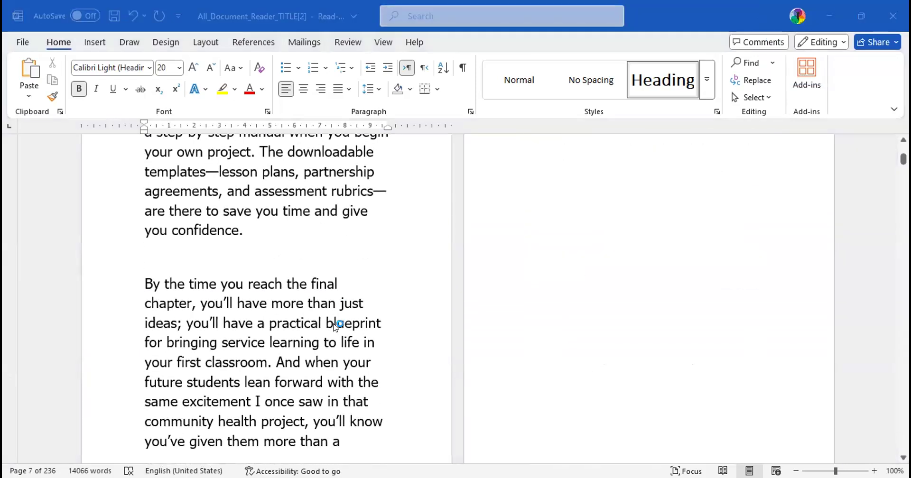
{"action": "scroll", "coordinate": [336, 326], "scroll_direction": "down", "scroll_amount": 6}
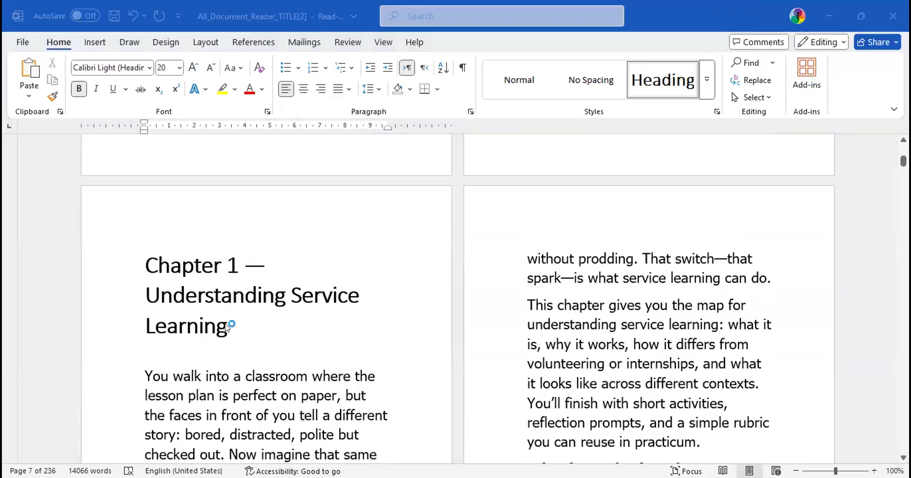
Apply Heading 1 to the Chapter 1 — Understanding Service Learning title on page 9
{"action": "left_click_drag", "start_coordinate": [141, 264], "coordinate": [252, 325]}
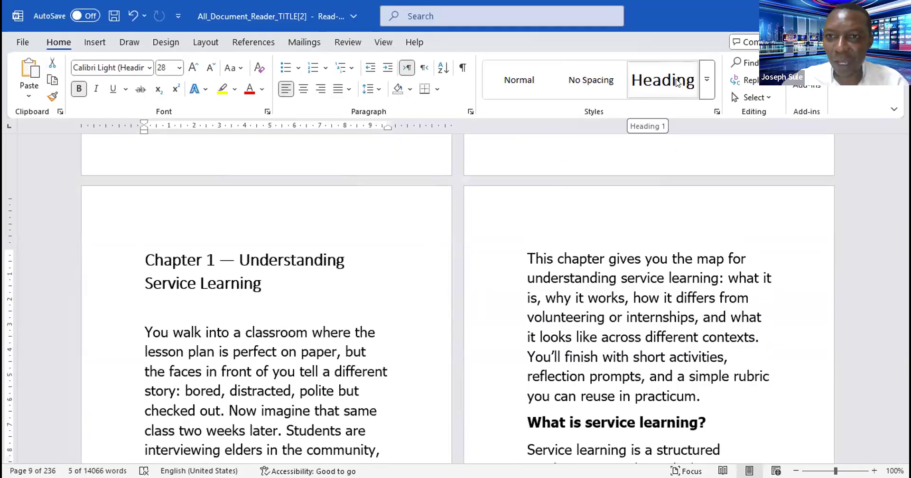
{"action": "left_click", "coordinate": [677, 82]}
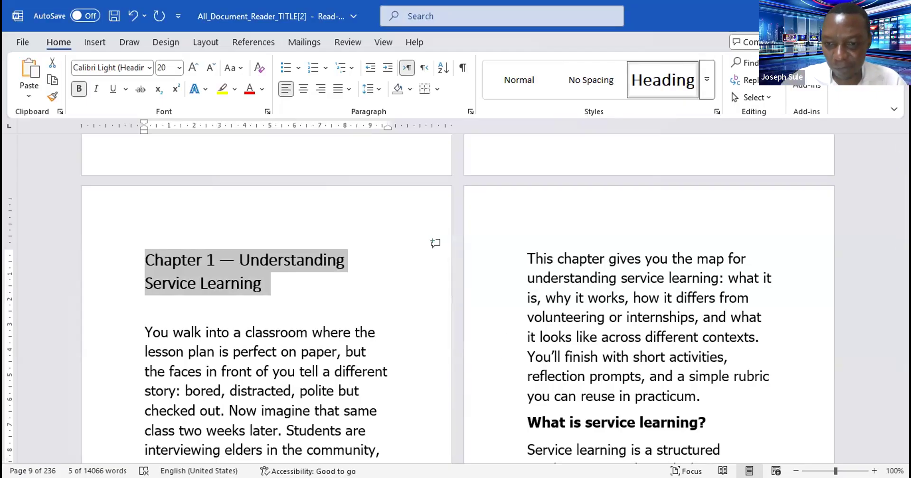
{"action": "left_click", "coordinate": [652, 440]}
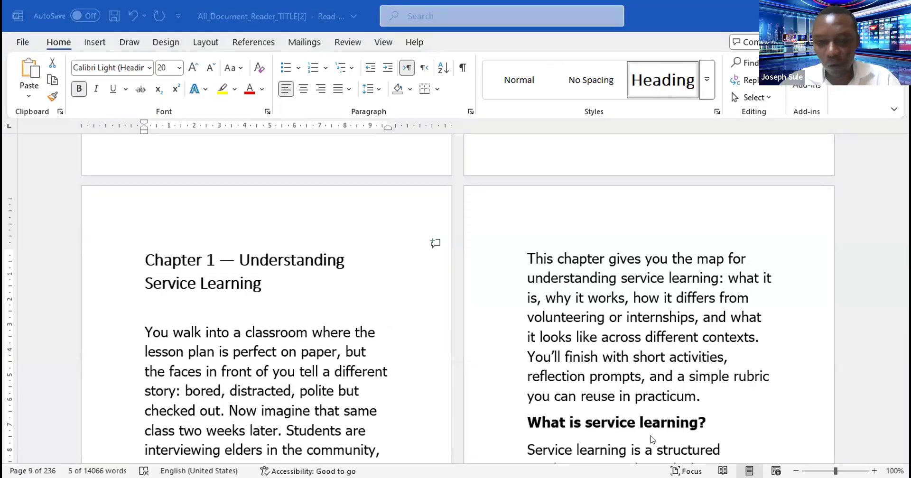
Apply Heading 1 to the Chapter 2 — Discovering Community Needs title on page 31
{"action": "scroll", "coordinate": [372, 360], "scroll_direction": "down", "scroll_amount": 15}
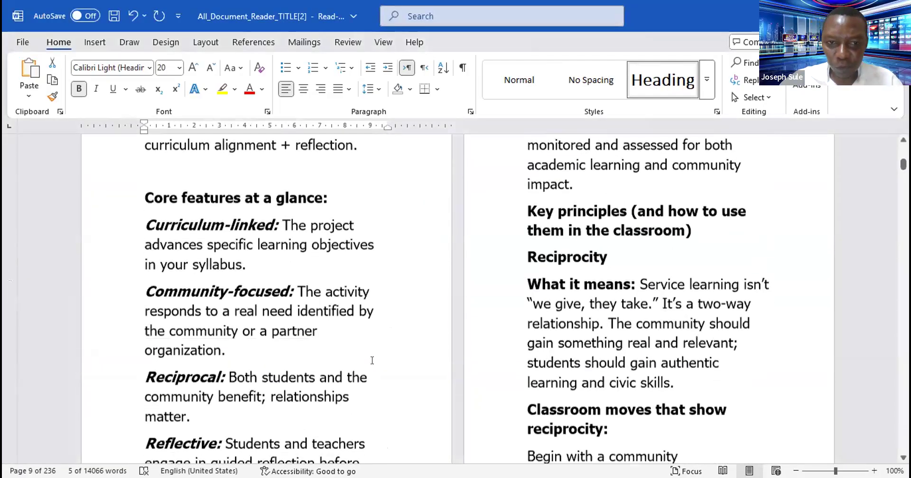
{"action": "scroll", "coordinate": [372, 361], "scroll_direction": "down", "scroll_amount": 20}
{"action": "scroll", "coordinate": [373, 361], "scroll_direction": "down", "scroll_amount": 20}
{"action": "scroll", "coordinate": [373, 360], "scroll_direction": "down", "scroll_amount": 20}
{"action": "scroll", "coordinate": [374, 360], "scroll_direction": "down", "scroll_amount": 20}
{"action": "scroll", "coordinate": [373, 360], "scroll_direction": "down", "scroll_amount": 10}
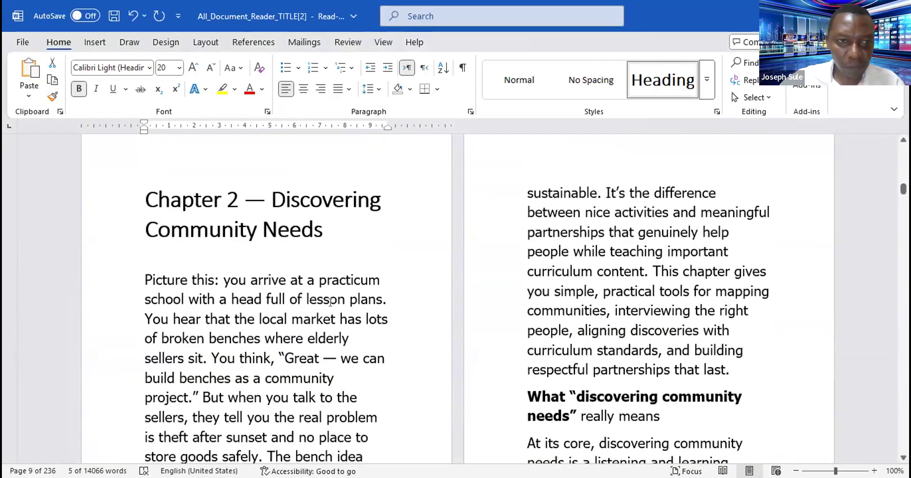
{"action": "left_click_drag", "start_coordinate": [147, 197], "coordinate": [417, 244]}
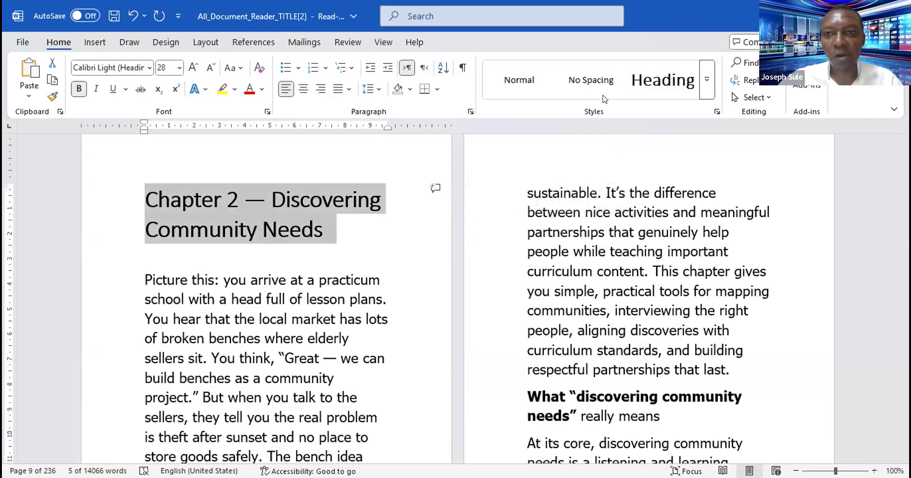
{"action": "left_click", "coordinate": [647, 81]}
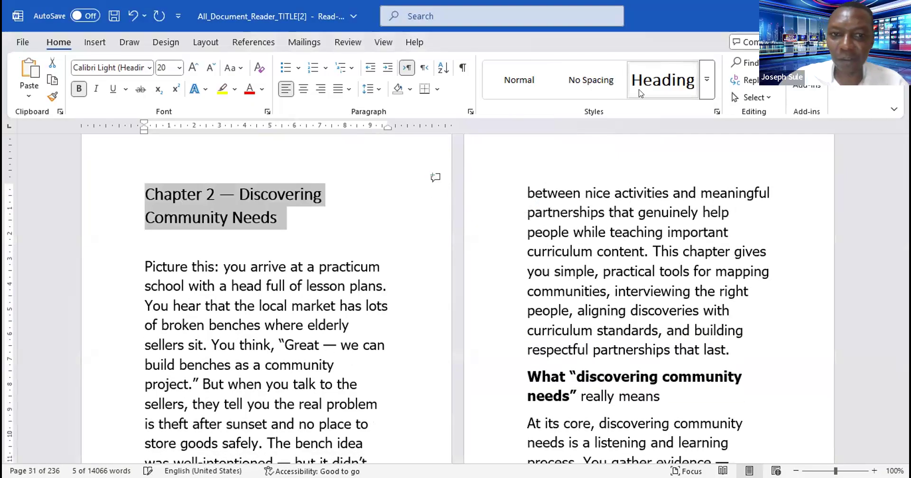
{"action": "left_click", "coordinate": [328, 350]}
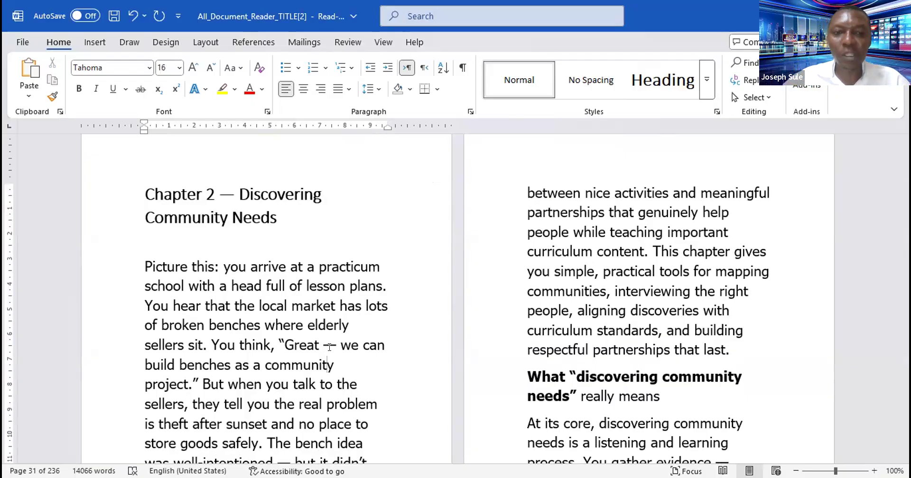
Insert Automatic Table 1 on page 2, listing Introduction 3, Chapter 1 9, Chapter 2 31
{"action": "scroll", "coordinate": [321, 341], "scroll_direction": "up", "scroll_amount": 10}
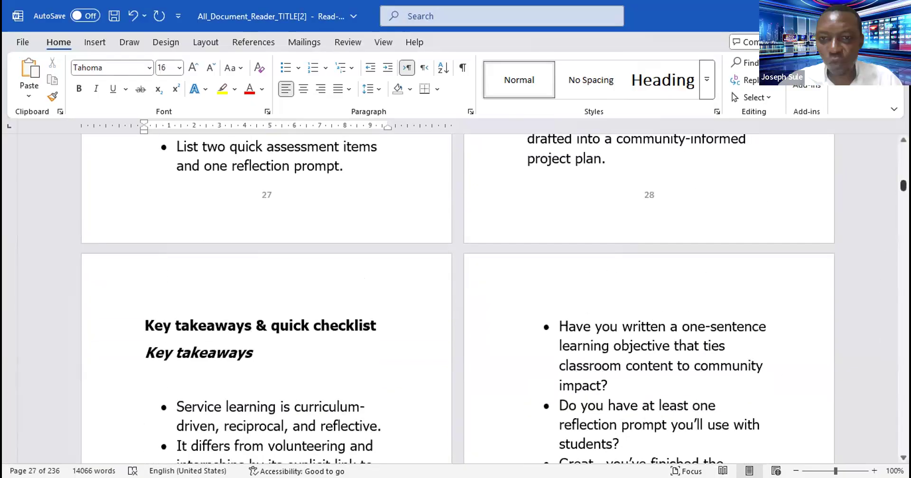
{"action": "left_click_drag", "start_coordinate": [904, 186], "coordinate": [903, 151]}
{"action": "left_click", "coordinate": [655, 215]}
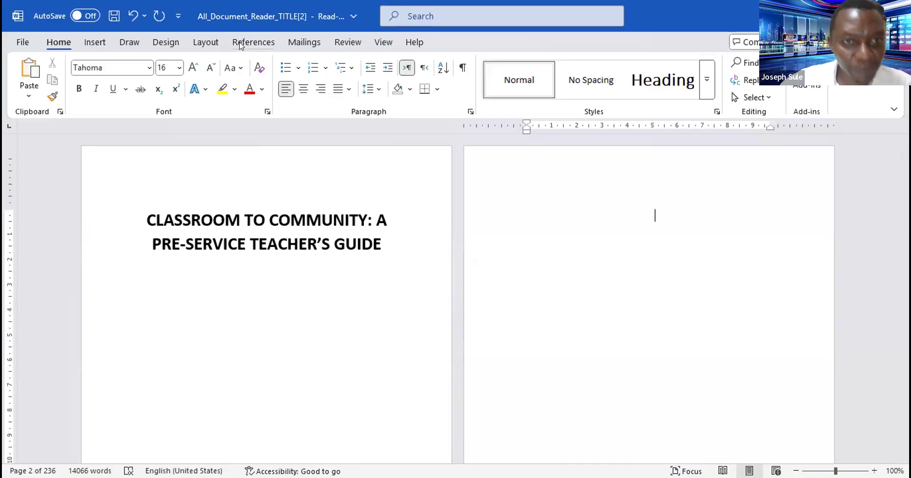
{"action": "left_click", "coordinate": [239, 45]}
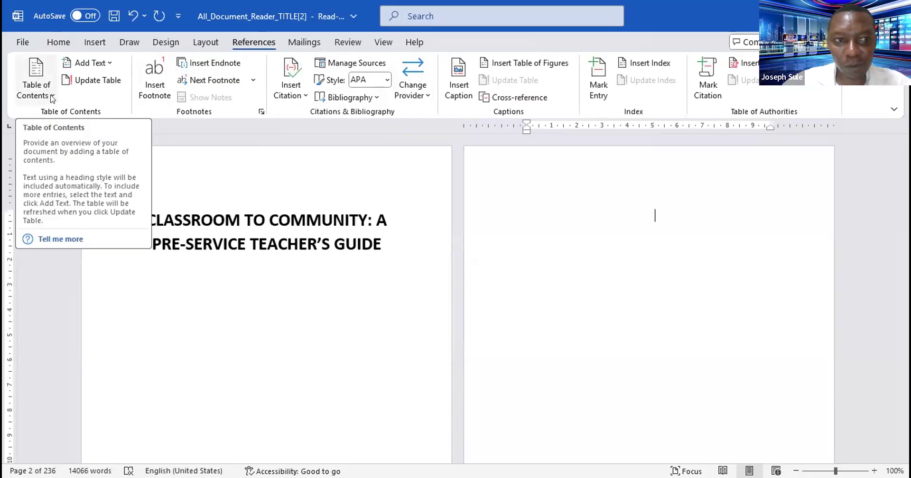
{"action": "left_click", "coordinate": [46, 88]}
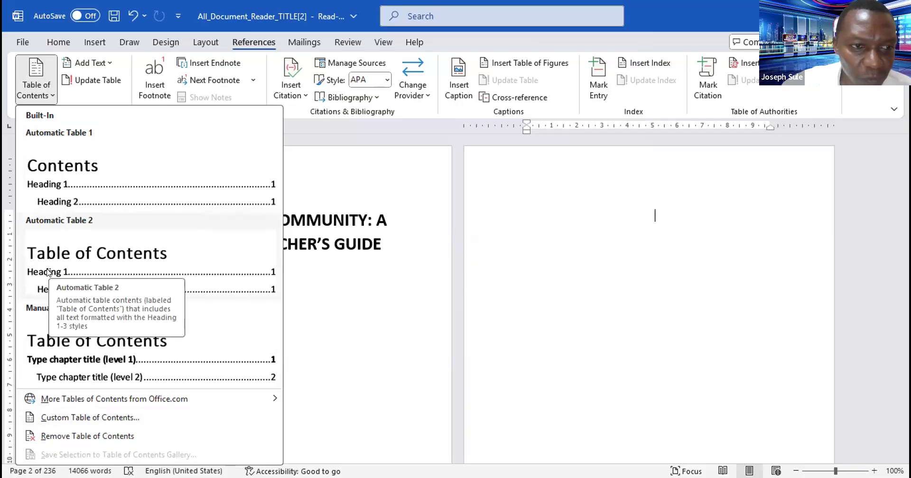
{"action": "left_click", "coordinate": [57, 185]}
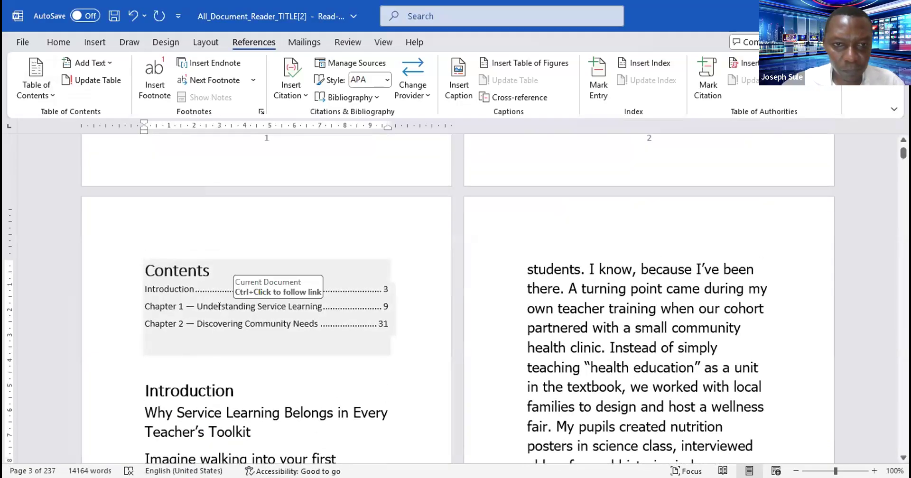
Insert a page break before the Introduction heading so it starts on a new page
{"action": "scroll", "coordinate": [219, 307], "scroll_direction": "down", "scroll_amount": 1}
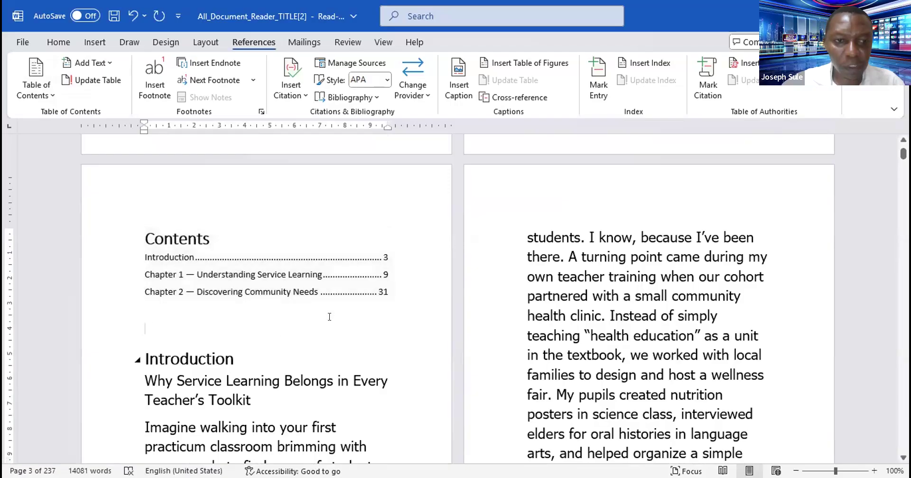
{"action": "scroll", "coordinate": [526, 264], "scroll_direction": "up", "scroll_amount": 3}
{"action": "scroll", "coordinate": [562, 240], "scroll_direction": "up", "scroll_amount": 2}
{"action": "scroll", "coordinate": [283, 244], "scroll_direction": "down", "scroll_amount": 6}
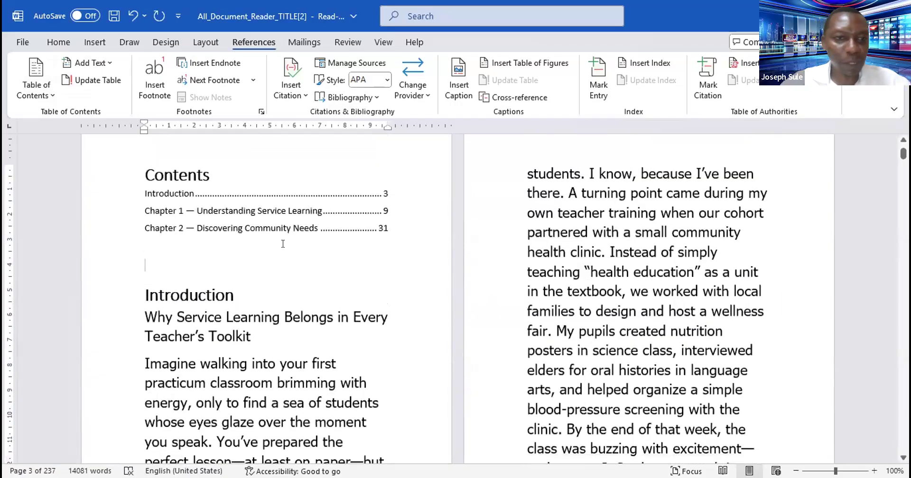
{"action": "scroll", "coordinate": [271, 243], "scroll_direction": "down", "scroll_amount": 3}
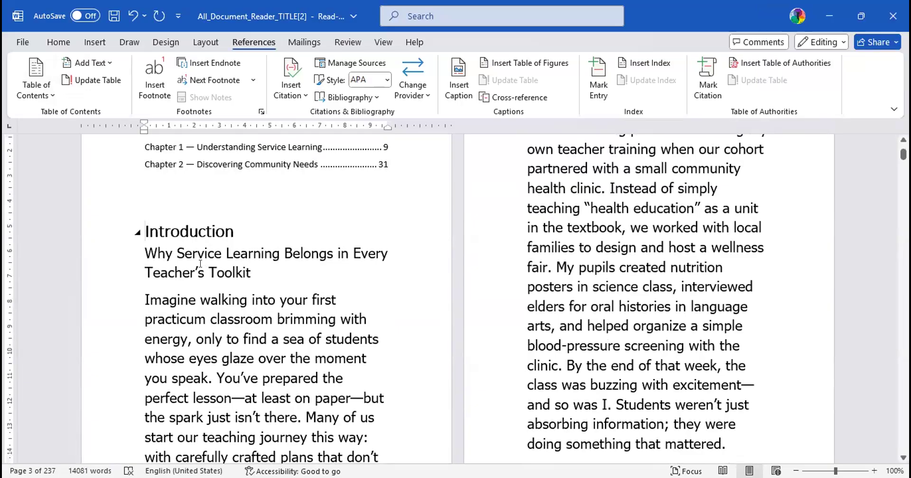
{"action": "left_click", "coordinate": [205, 43]}
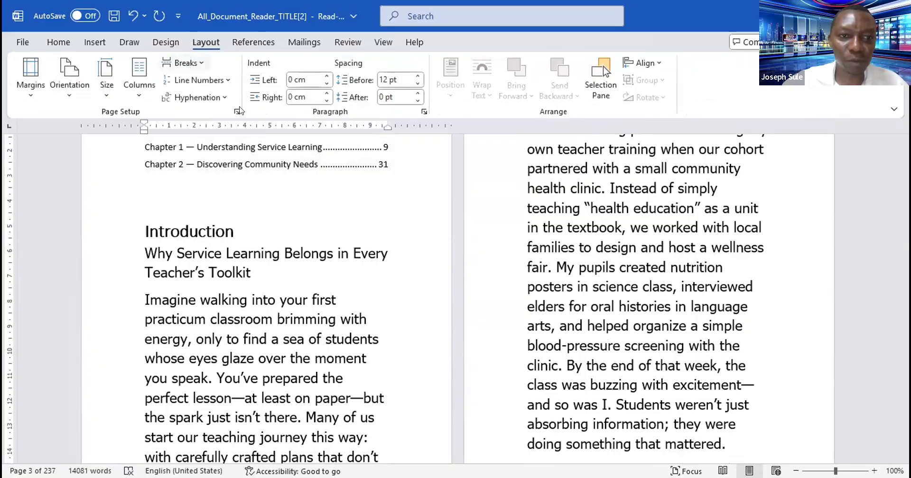
{"action": "left_click", "coordinate": [250, 241]}
{"action": "scroll", "coordinate": [266, 301], "scroll_direction": "up", "scroll_amount": 3}
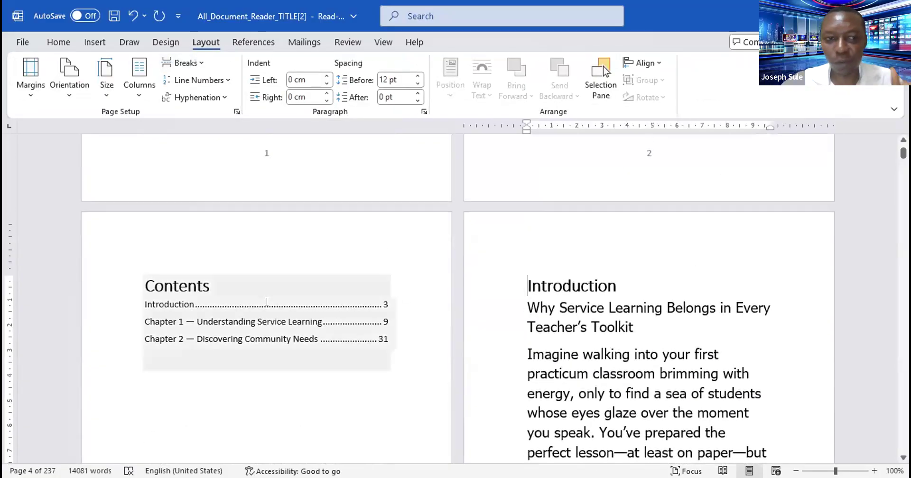
{"action": "scroll", "coordinate": [265, 284], "scroll_direction": "down", "scroll_amount": 2}
{"action": "scroll", "coordinate": [257, 285], "scroll_direction": "down", "scroll_amount": 1}
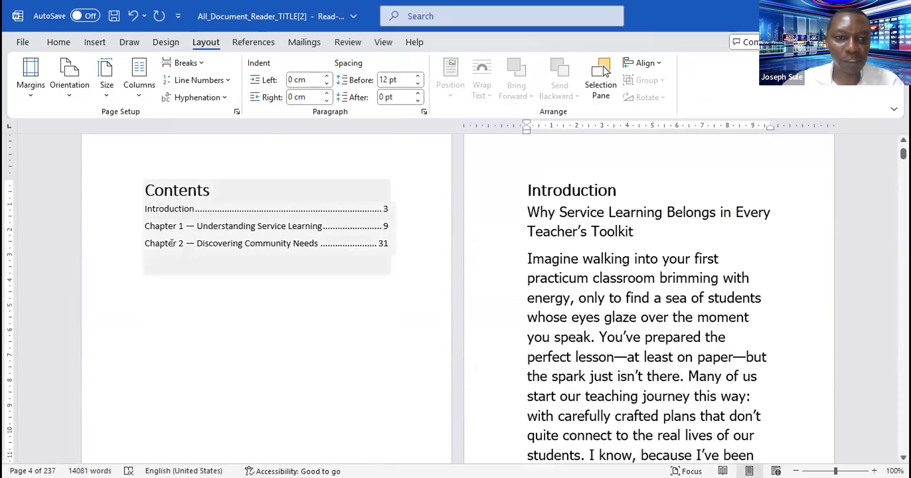
{"action": "scroll", "coordinate": [183, 168], "scroll_direction": "down", "scroll_amount": 2}
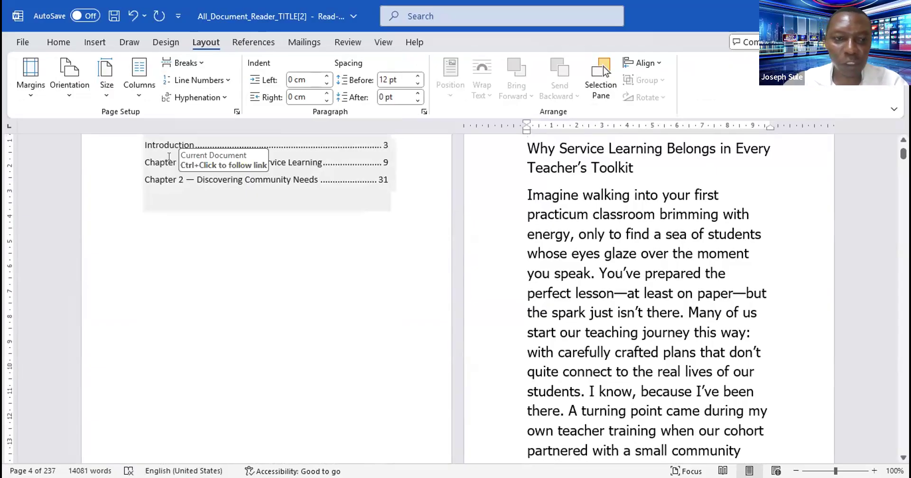
{"action": "scroll", "coordinate": [172, 176], "scroll_direction": "up", "scroll_amount": 1}
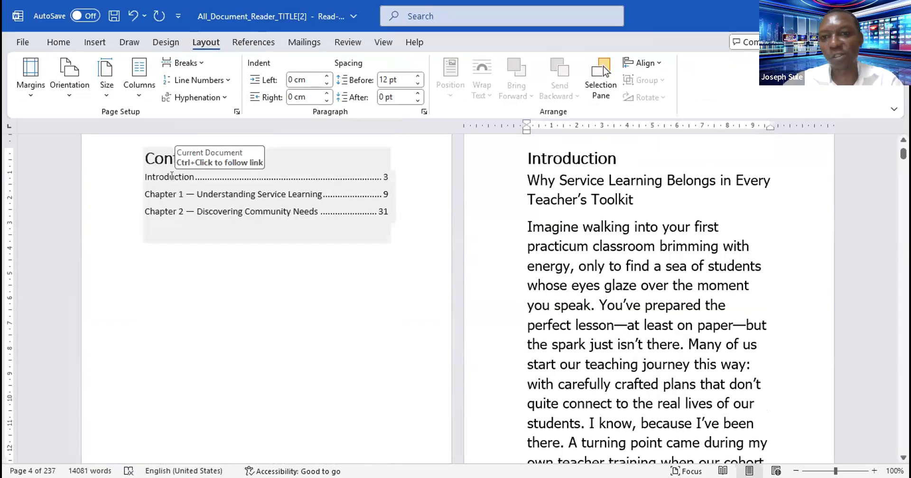
Follow the Introduction contents entry to check where it lands; the contents still list page 3
{"action": "left_click", "coordinate": [172, 176], "text": "ctrl"}
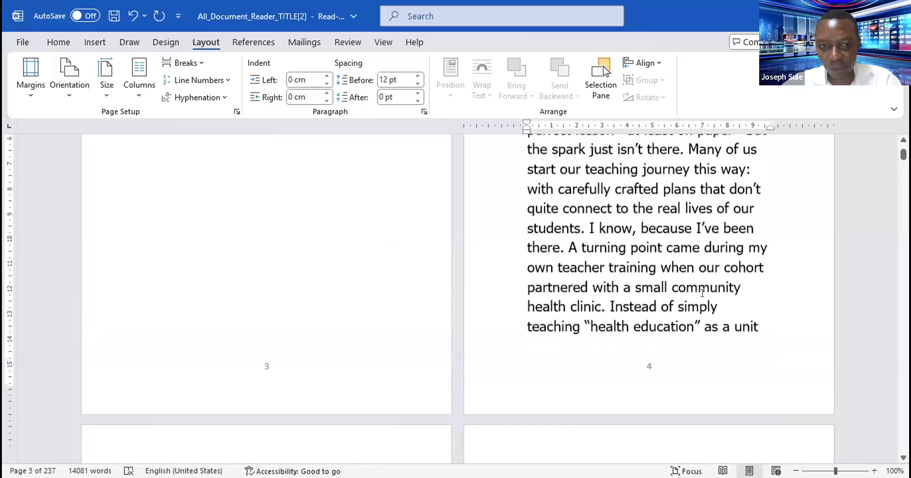
{"action": "scroll", "coordinate": [702, 288], "scroll_direction": "up", "scroll_amount": 3}
{"action": "scroll", "coordinate": [701, 288], "scroll_direction": "down", "scroll_amount": 3}
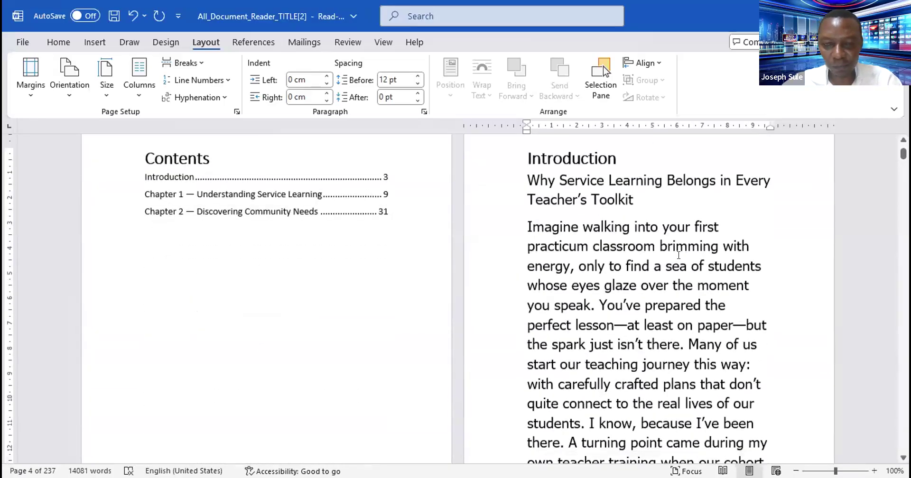
{"action": "scroll", "coordinate": [635, 313], "scroll_direction": "down", "scroll_amount": 5}
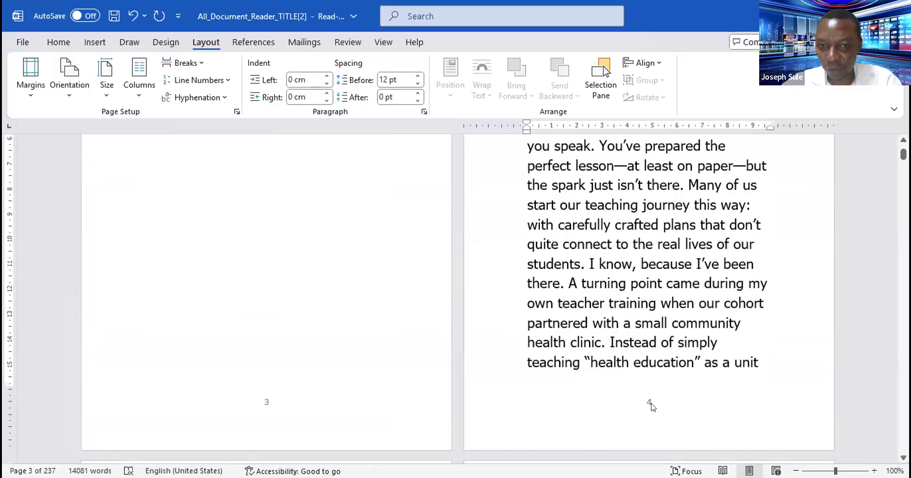
{"action": "scroll", "coordinate": [311, 253], "scroll_direction": "up", "scroll_amount": 2}
{"action": "scroll", "coordinate": [310, 253], "scroll_direction": "up", "scroll_amount": 4}
Update the contents page numbers only: Introduction 4, Chapter 1 10, Chapter 2 32
{"action": "left_click", "coordinate": [272, 250]}
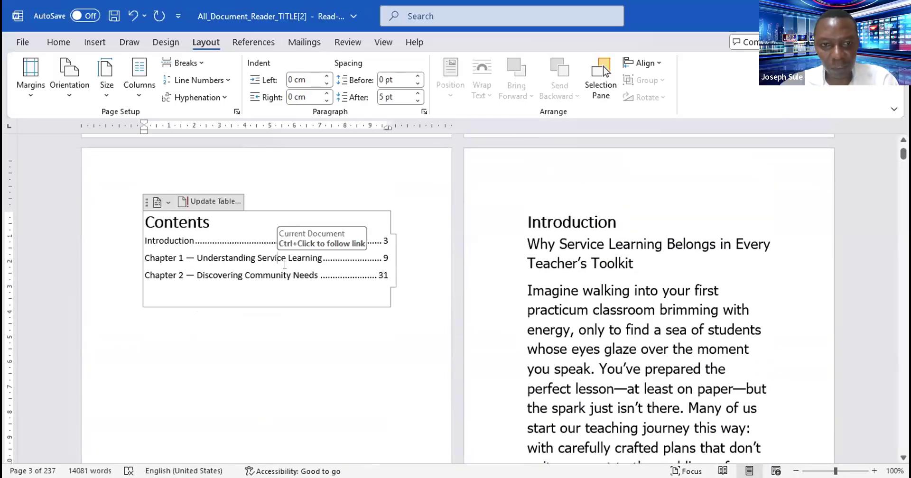
{"action": "right_click", "coordinate": [287, 261]}
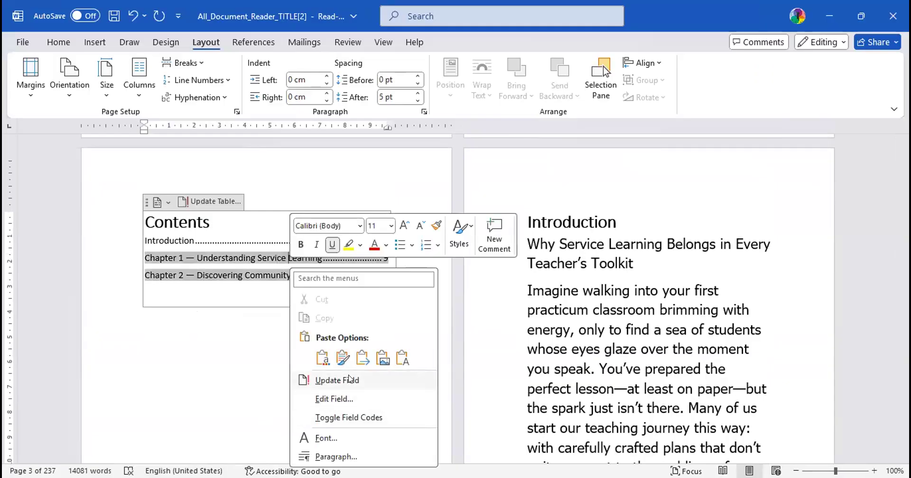
{"action": "left_click", "coordinate": [370, 381]}
{"action": "left_click", "coordinate": [607, 256]}
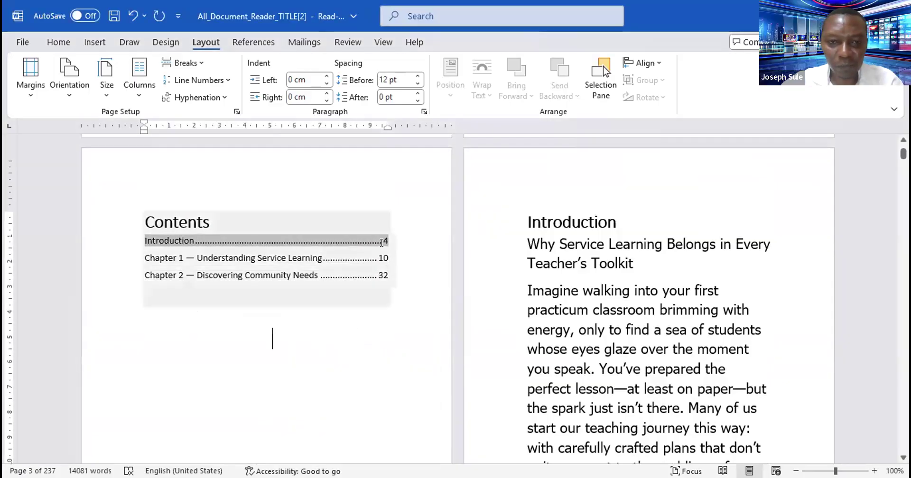
{"action": "left_click", "coordinate": [404, 294]}
{"action": "scroll", "coordinate": [405, 294], "scroll_direction": "down", "scroll_amount": 4}
{"action": "scroll", "coordinate": [406, 293], "scroll_direction": "up", "scroll_amount": 3}
{"action": "scroll", "coordinate": [381, 264], "scroll_direction": "down", "scroll_amount": 2}
{"action": "scroll", "coordinate": [382, 264], "scroll_direction": "up", "scroll_amount": 1}
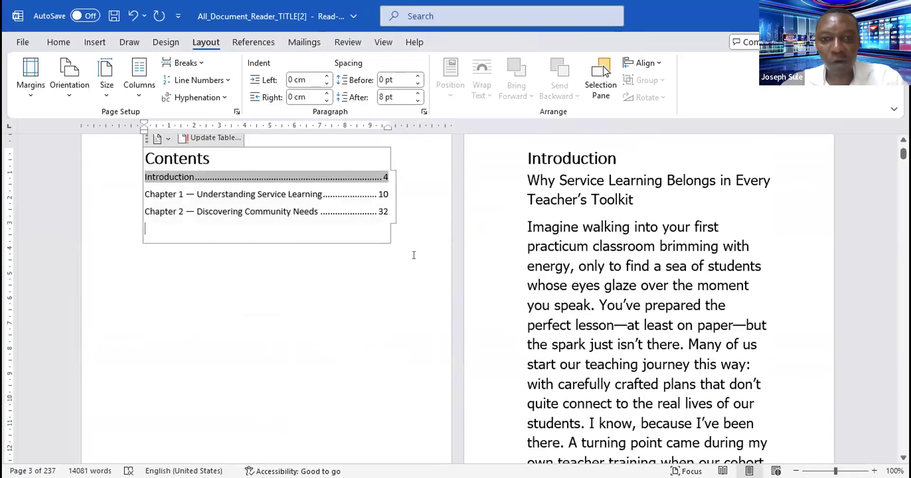
{"action": "scroll", "coordinate": [569, 296], "scroll_direction": "down", "scroll_amount": 1}
{"action": "scroll", "coordinate": [570, 297], "scroll_direction": "down", "scroll_amount": 5}
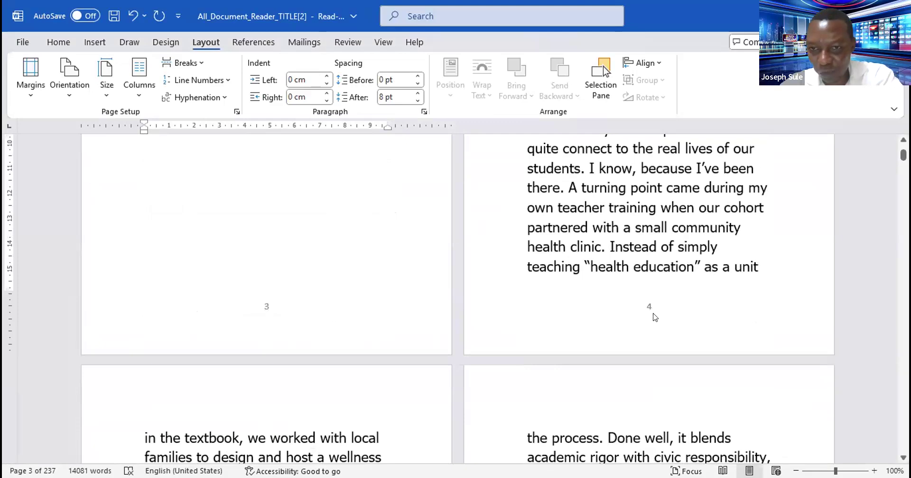
{"action": "scroll", "coordinate": [653, 318], "scroll_direction": "up", "scroll_amount": 2}
{"action": "scroll", "coordinate": [655, 313], "scroll_direction": "up", "scroll_amount": 3}
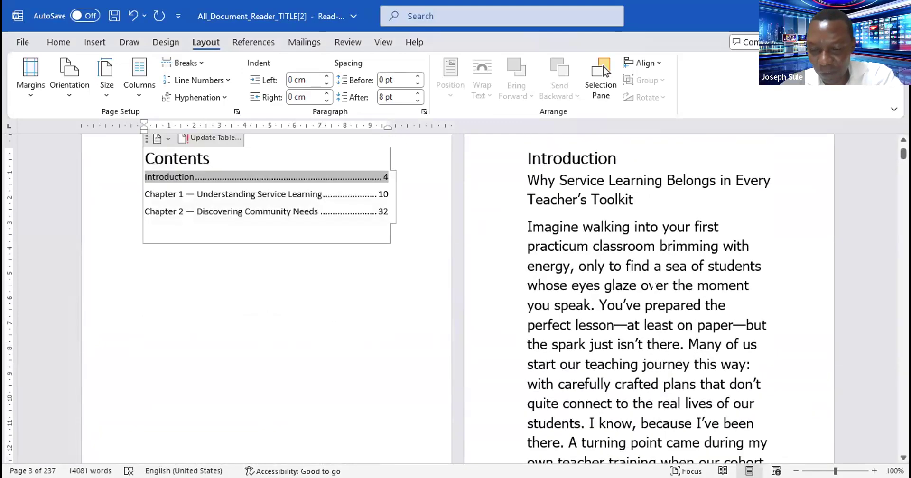
{"action": "scroll", "coordinate": [655, 314], "scroll_direction": "down", "scroll_amount": 3}
{"action": "scroll", "coordinate": [656, 314], "scroll_direction": "down", "scroll_amount": 1}
{"action": "scroll", "coordinate": [650, 317], "scroll_direction": "up", "scroll_amount": 4}
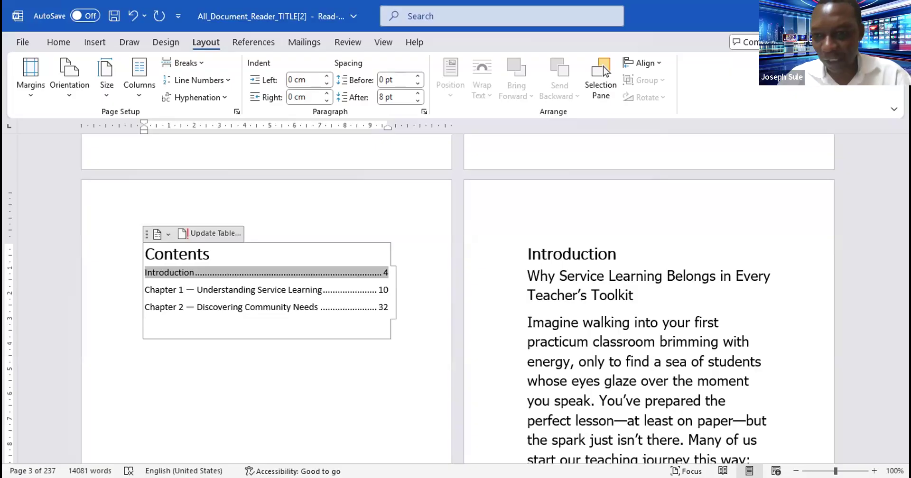
{"action": "key", "text": "alt+Tab"}
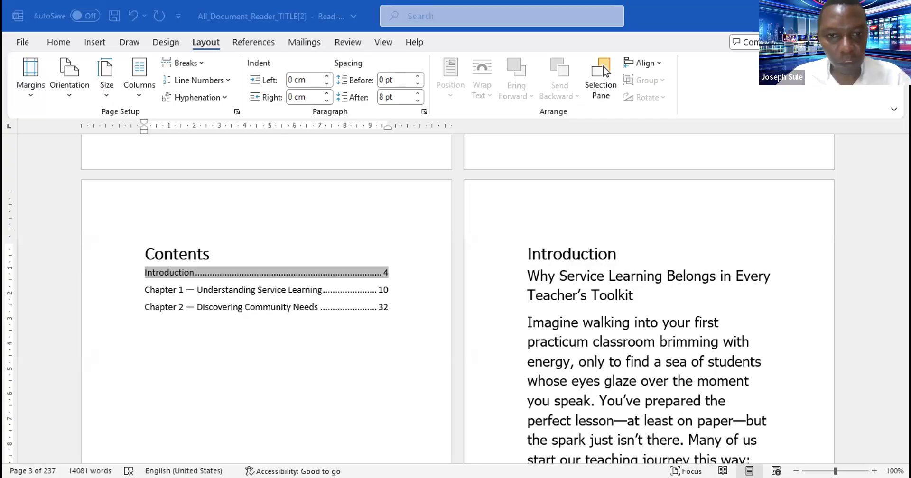
{"action": "left_click", "coordinate": [346, 407]}
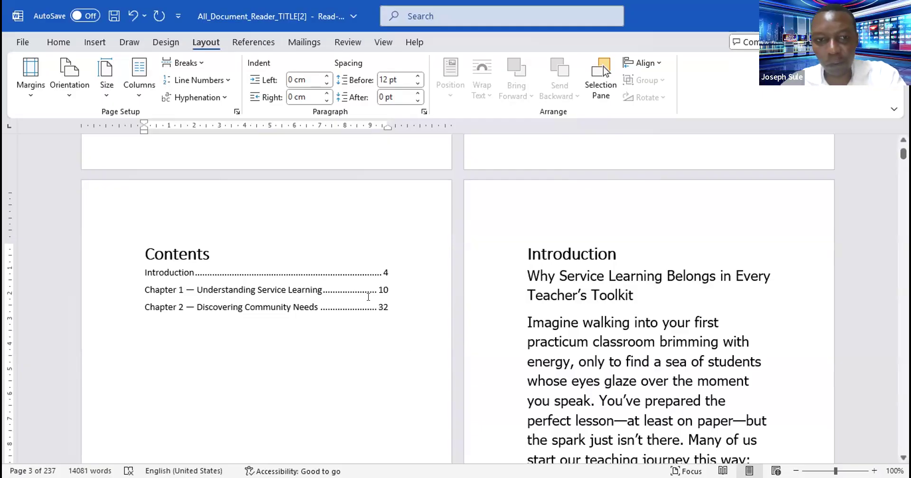
{"action": "left_click", "coordinate": [363, 296]}
{"action": "left_click", "coordinate": [332, 327]}
Select and delete the whole Contents table, then place the caret before the Introduction heading
{"action": "left_click", "coordinate": [215, 269]}
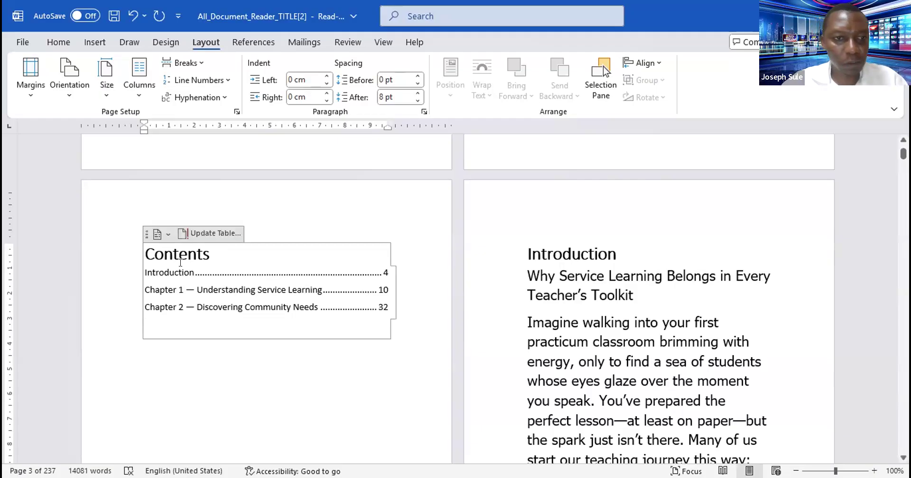
{"action": "left_click", "coordinate": [147, 234]}
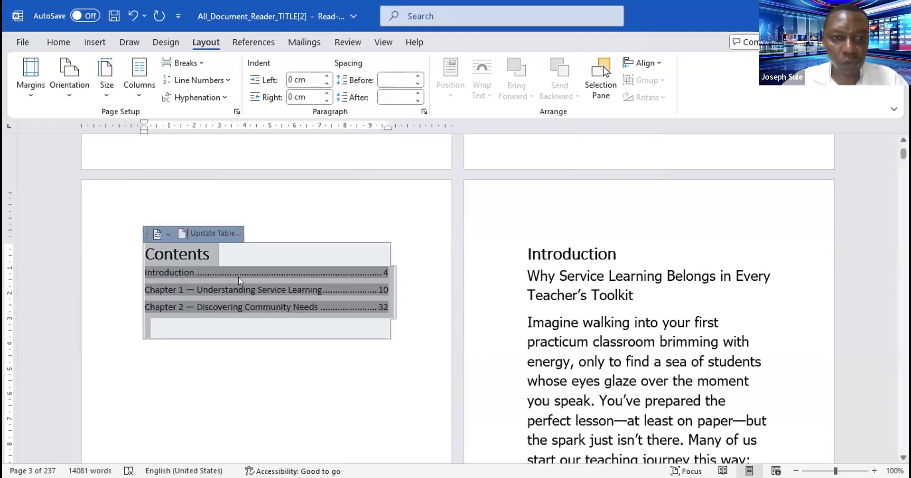
{"action": "key", "text": "Delete"}
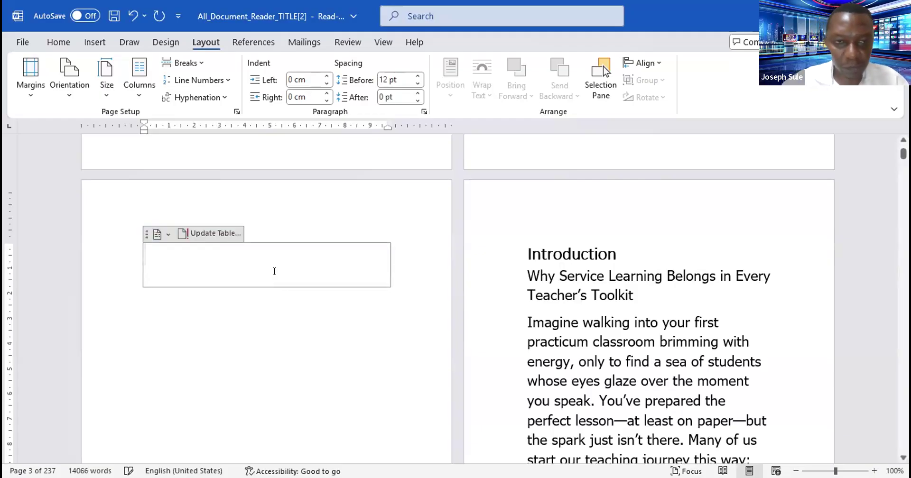
{"action": "left_click", "coordinate": [305, 356]}
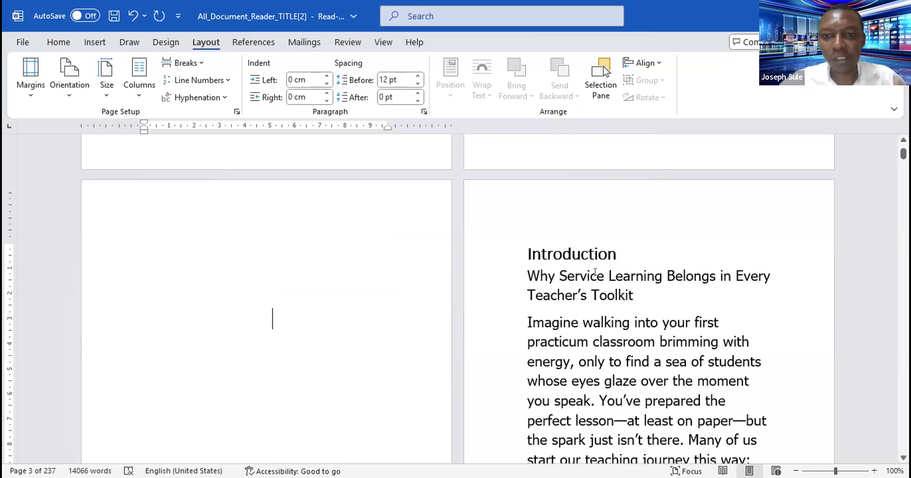
{"action": "mouse_move", "coordinate": [534, 246]}
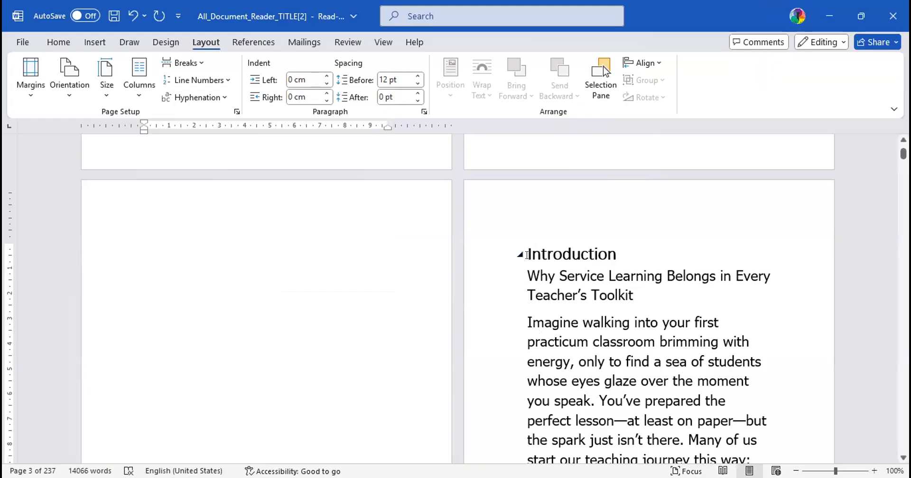
{"action": "left_click", "coordinate": [527, 255]}
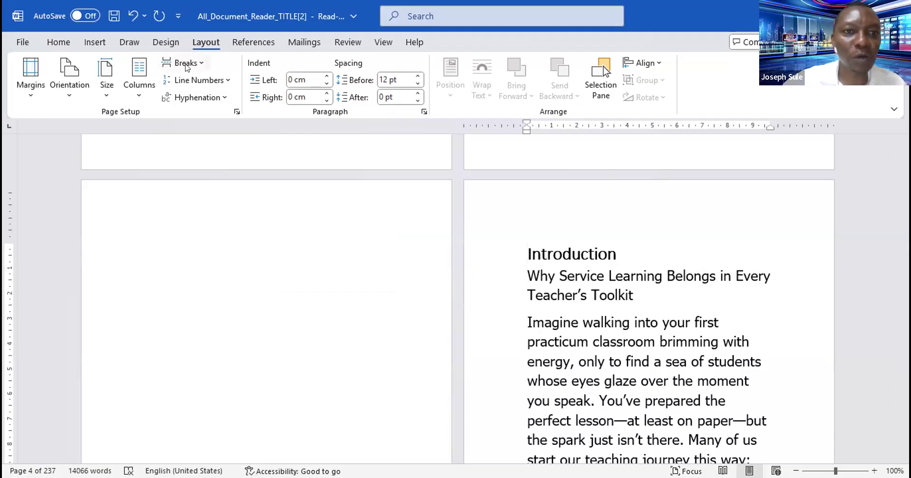
Insert a page break before Introduction, moving it to page 5, then select the heading text
{"action": "left_click", "coordinate": [186, 69]}
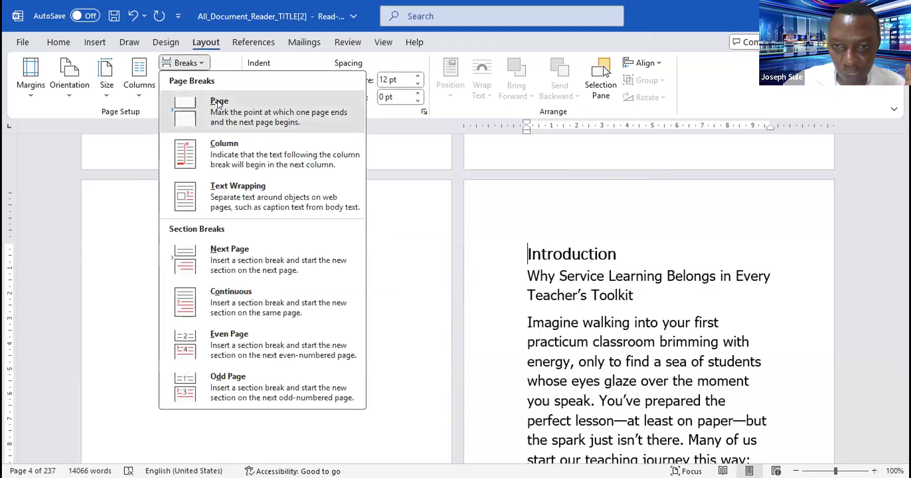
{"action": "left_click", "coordinate": [244, 157]}
{"action": "scroll", "coordinate": [237, 393], "scroll_direction": "down", "scroll_amount": 4}
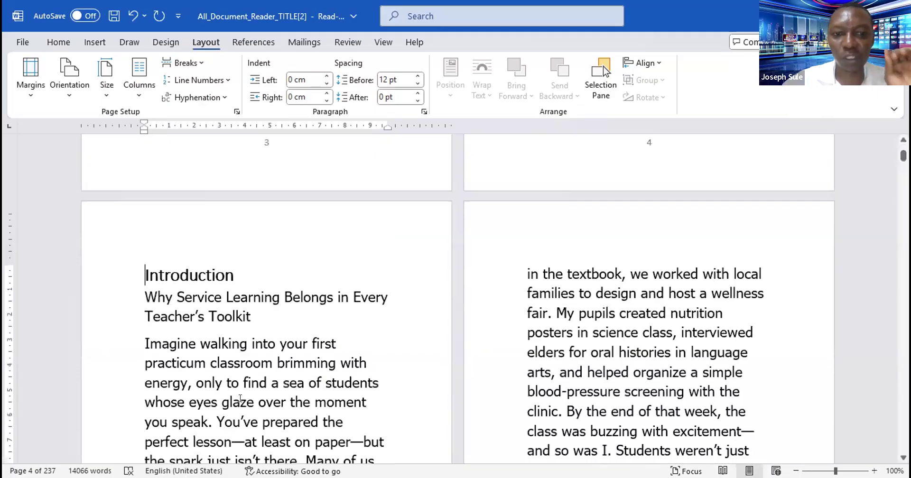
{"action": "scroll", "coordinate": [236, 393], "scroll_direction": "up", "scroll_amount": 2}
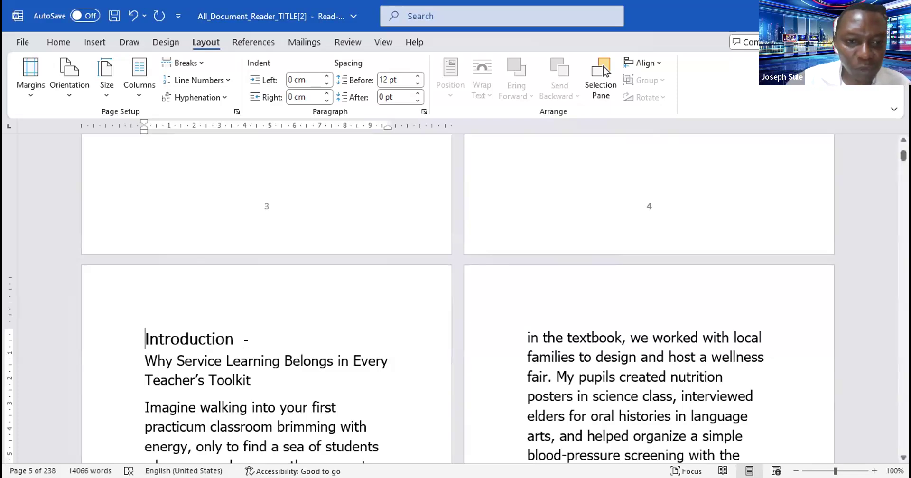
{"action": "scroll", "coordinate": [245, 337], "scroll_direction": "down", "scroll_amount": 1}
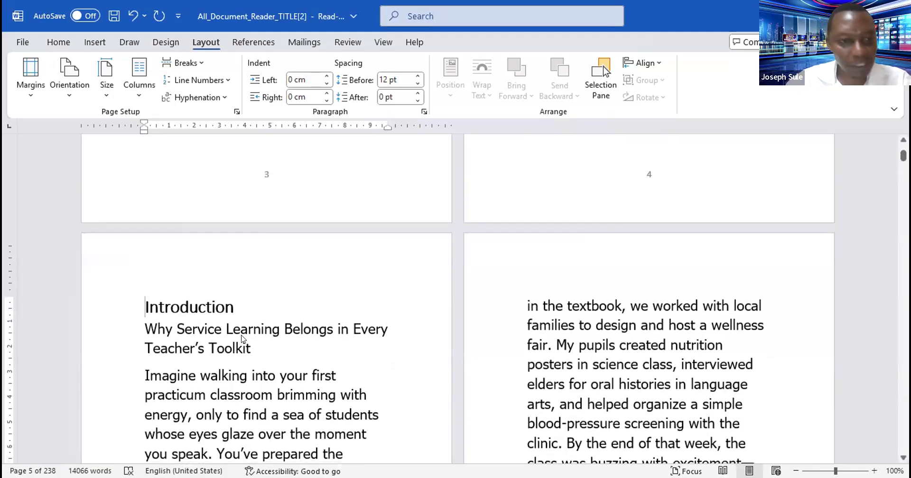
{"action": "key", "text": "alt+Tab"}
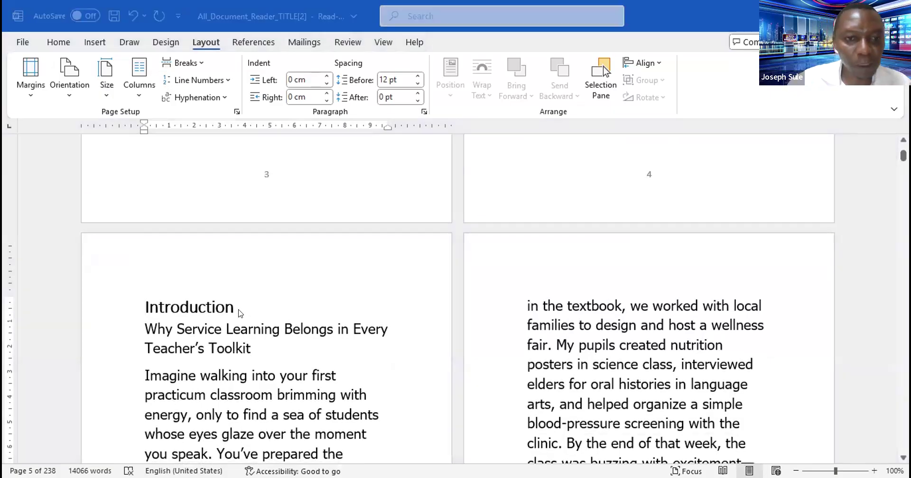
{"action": "left_click_drag", "start_coordinate": [239, 313], "coordinate": [137, 298]}
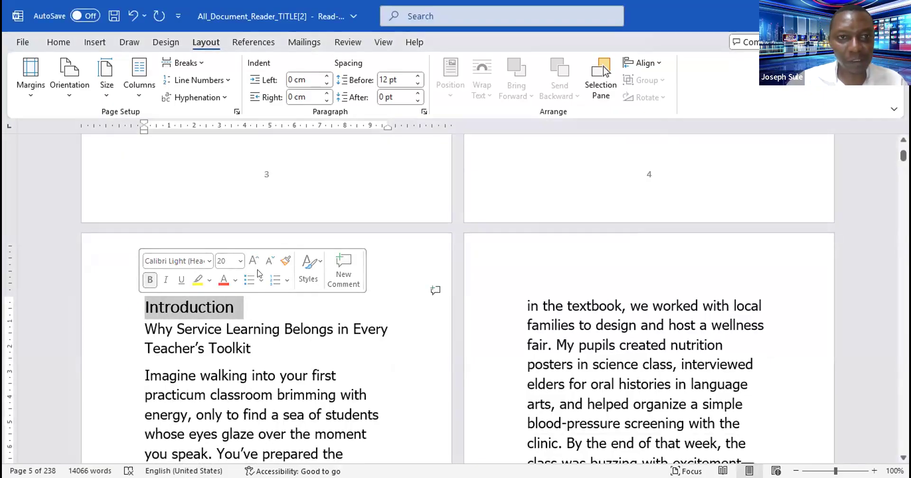
{"action": "left_click", "coordinate": [58, 44]}
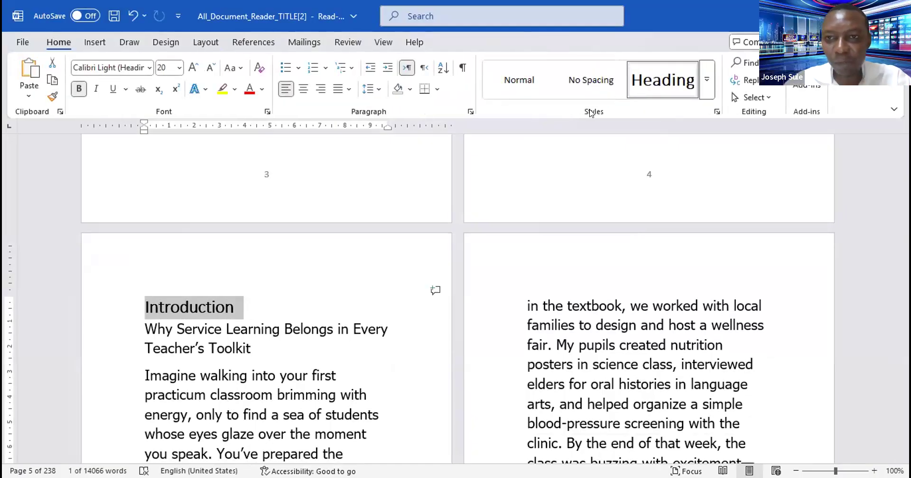
{"action": "left_click", "coordinate": [706, 83]}
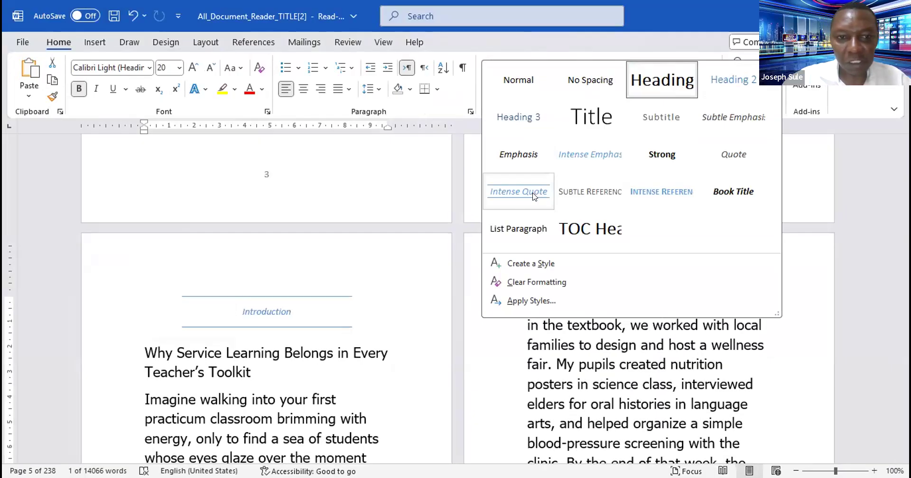
{"action": "left_click", "coordinate": [645, 196]}
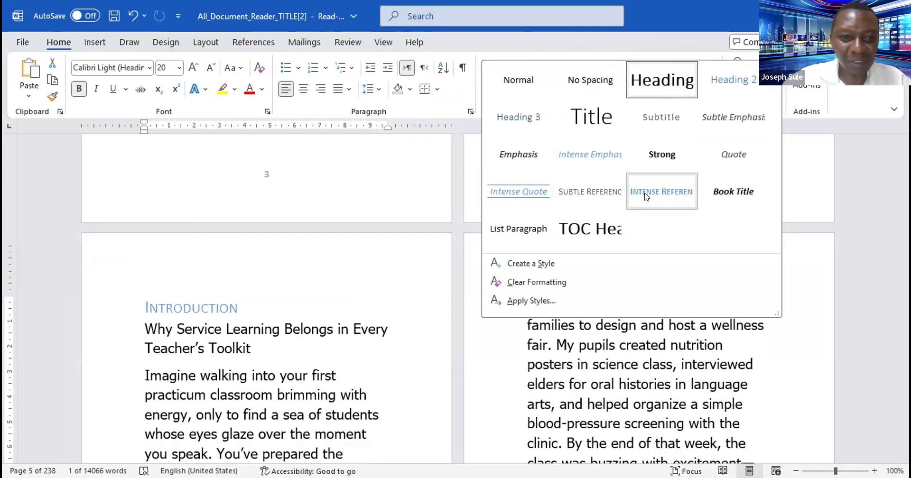
{"action": "left_click", "coordinate": [346, 353]}
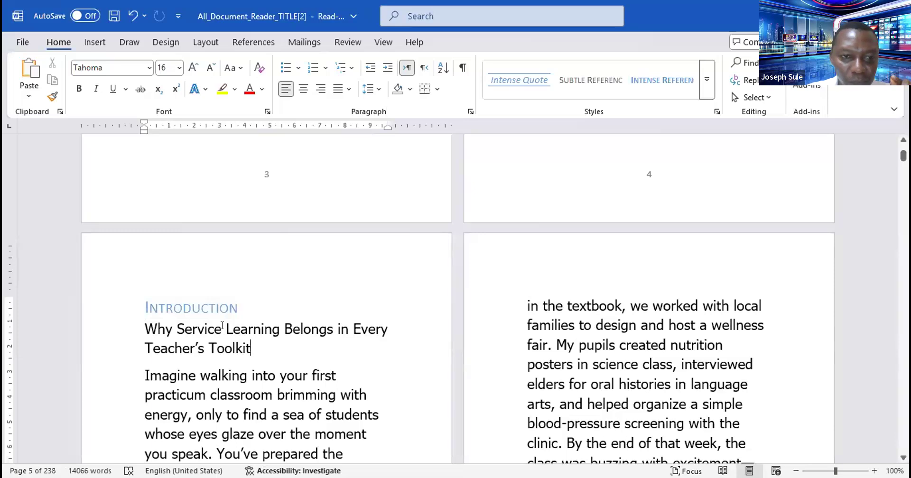
{"action": "scroll", "coordinate": [222, 326], "scroll_direction": "up", "scroll_amount": 1}
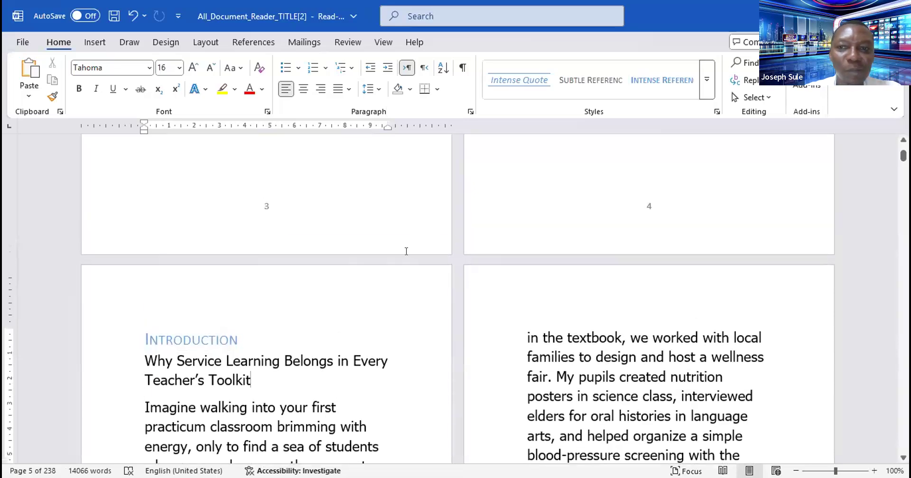
{"action": "scroll", "coordinate": [448, 275], "scroll_direction": "up", "scroll_amount": 4}
{"action": "scroll", "coordinate": [448, 276], "scroll_direction": "up", "scroll_amount": 10}
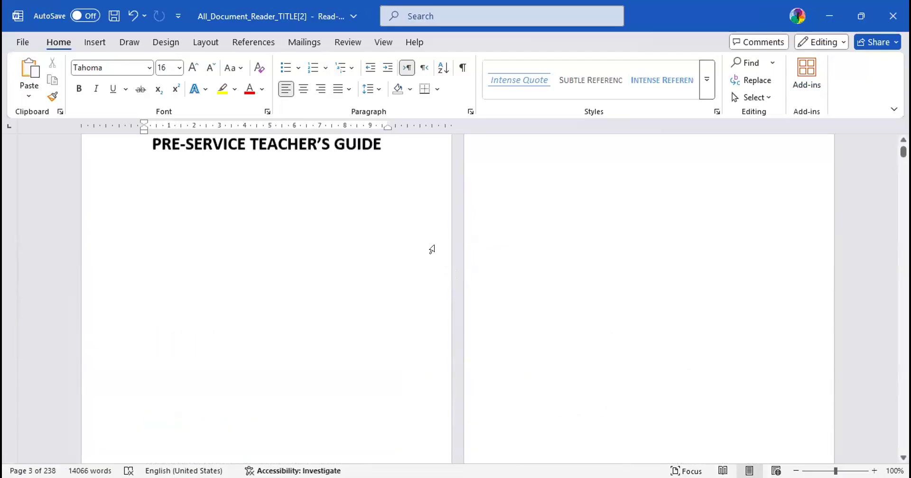
Insert Automatic Table 1 on the blank page: Introduction 5, Chapter 1 11, Chapter 2 33
{"action": "scroll", "coordinate": [432, 249], "scroll_direction": "up", "scroll_amount": 3}
{"action": "left_click", "coordinate": [537, 254]}
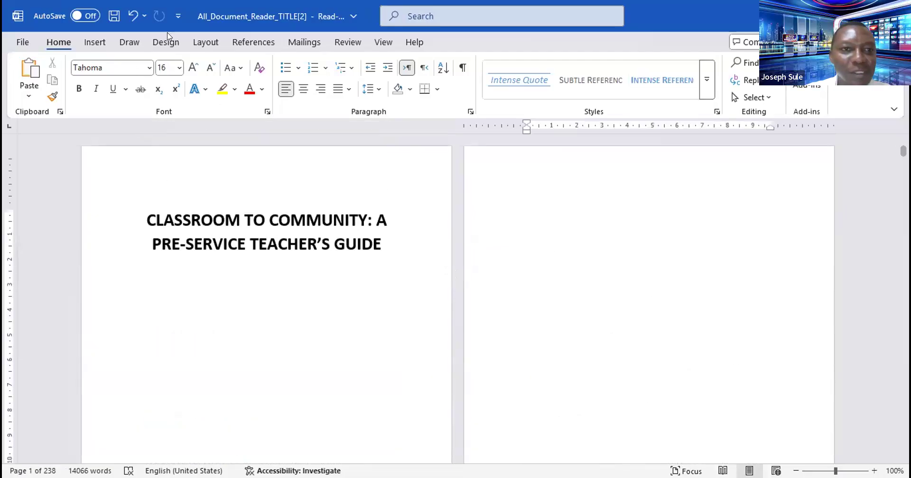
{"action": "left_click", "coordinate": [253, 43]}
{"action": "left_click", "coordinate": [35, 95]}
{"action": "left_click", "coordinate": [69, 190]}
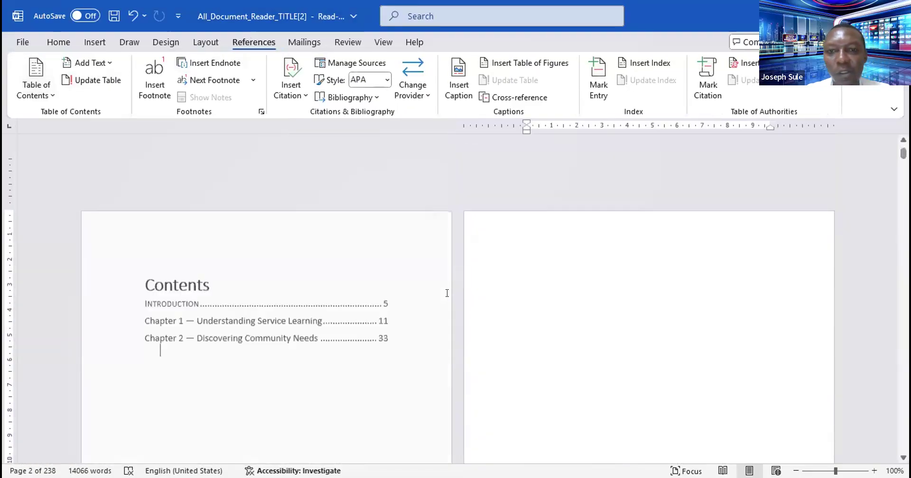
{"action": "scroll", "coordinate": [359, 250], "scroll_direction": "down", "scroll_amount": 4}
{"action": "scroll", "coordinate": [217, 291], "scroll_direction": "up", "scroll_amount": 3}
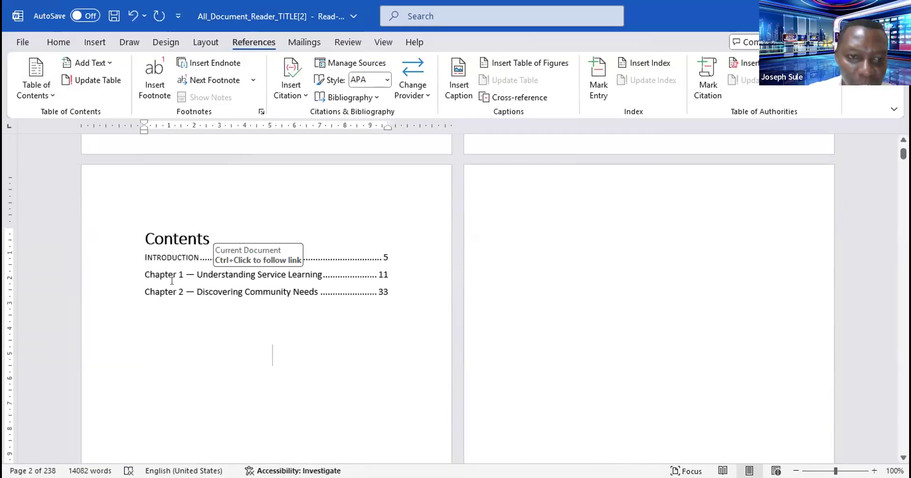
{"action": "left_click", "coordinate": [191, 307]}
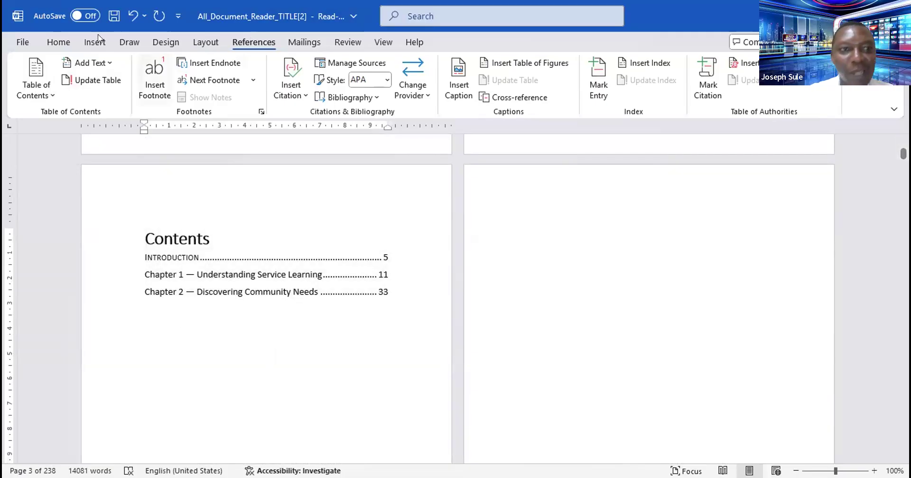
{"action": "left_click", "coordinate": [59, 41]}
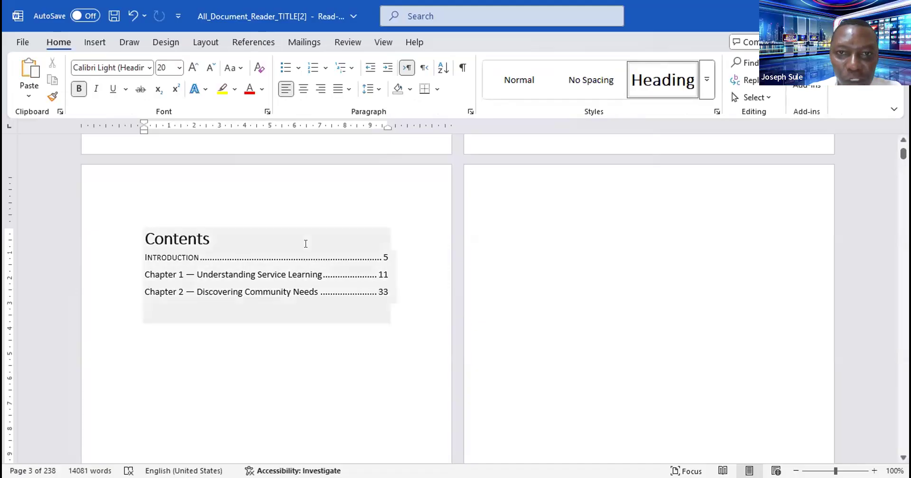
{"action": "left_click", "coordinate": [522, 307]}
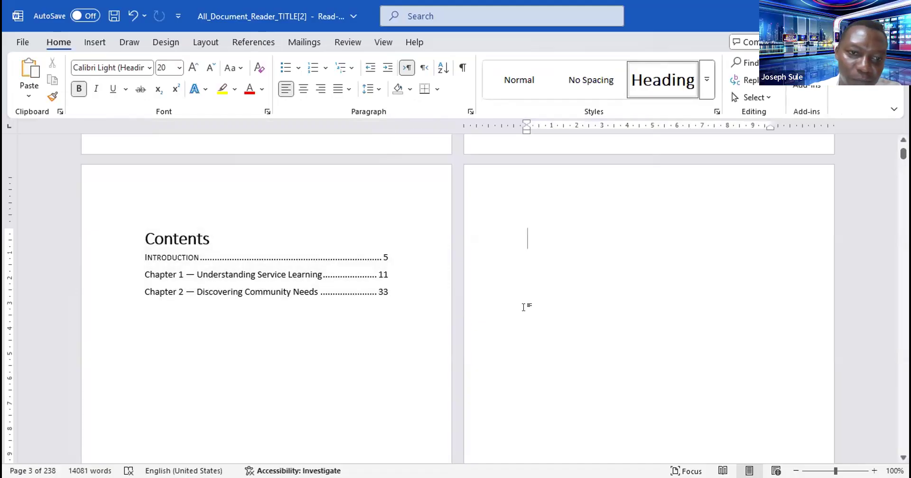
{"action": "scroll", "coordinate": [523, 295], "scroll_direction": "down", "scroll_amount": 3}
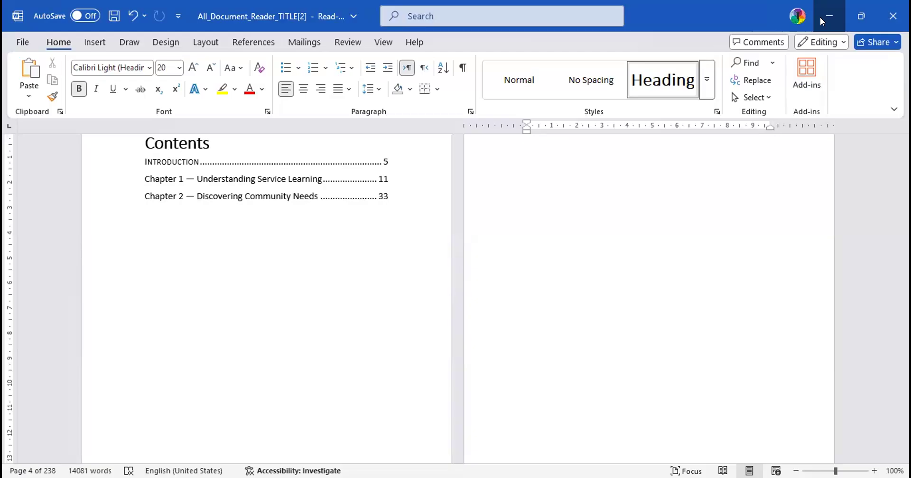
{"action": "scroll", "coordinate": [547, 404], "scroll_direction": "up", "scroll_amount": 8}
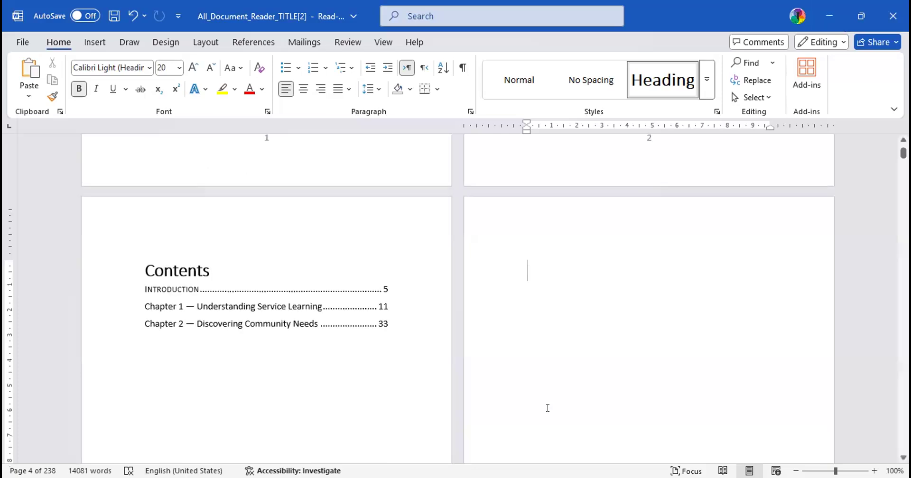
{"action": "scroll", "coordinate": [547, 404], "scroll_direction": "up", "scroll_amount": 5}
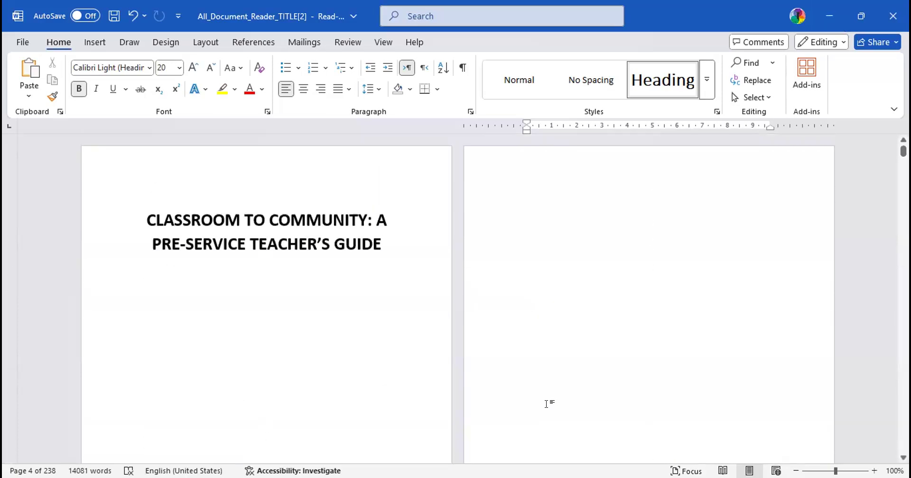
{"action": "scroll", "coordinate": [546, 405], "scroll_direction": "down", "scroll_amount": 5}
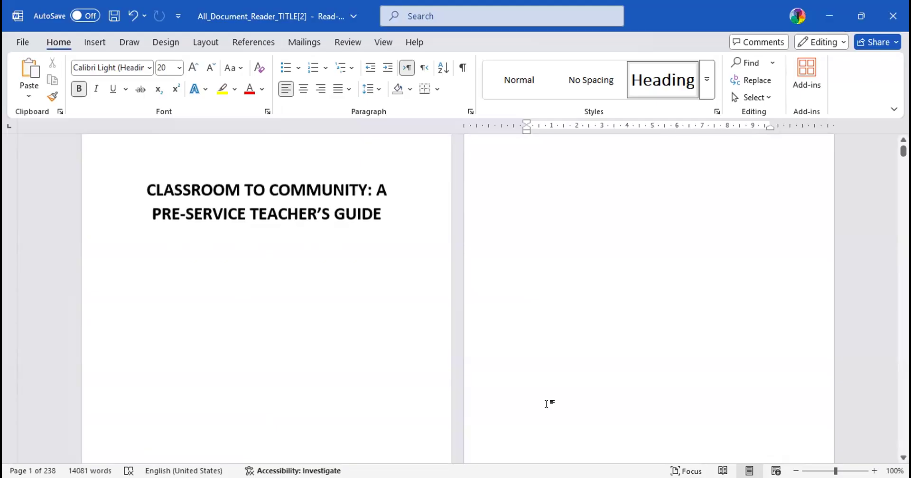
{"action": "scroll", "coordinate": [544, 404], "scroll_direction": "down", "scroll_amount": 5}
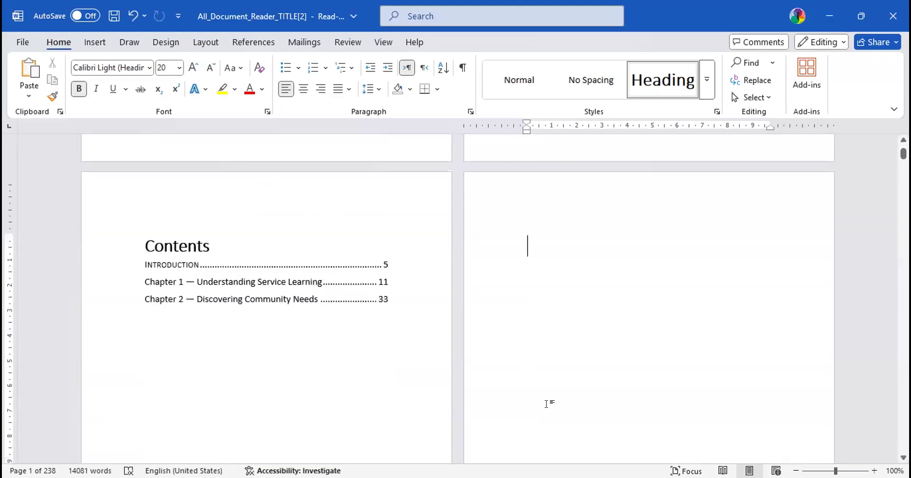
{"action": "scroll", "coordinate": [546, 404], "scroll_direction": "down", "scroll_amount": 1}
{"action": "scroll", "coordinate": [543, 405], "scroll_direction": "down", "scroll_amount": 5}
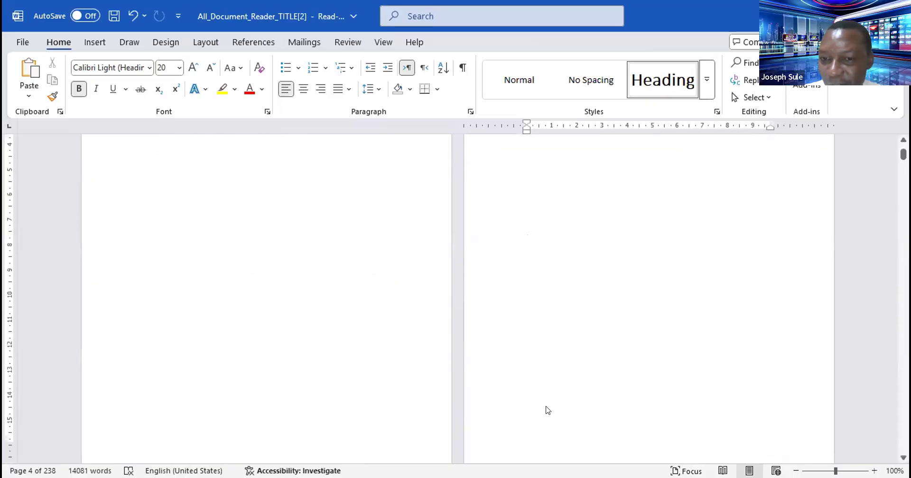
{"action": "scroll", "coordinate": [545, 408], "scroll_direction": "down", "scroll_amount": 8}
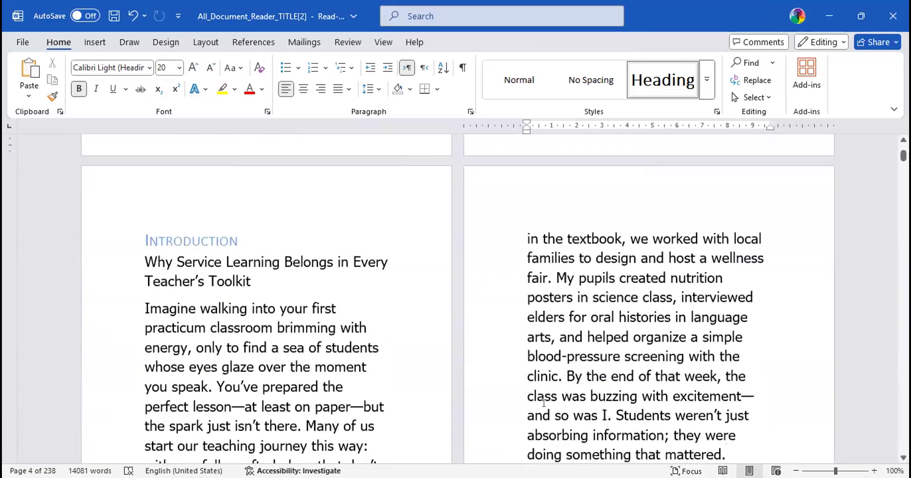
{"action": "scroll", "coordinate": [544, 404], "scroll_direction": "down", "scroll_amount": 3}
{"action": "scroll", "coordinate": [543, 404], "scroll_direction": "down", "scroll_amount": 9}
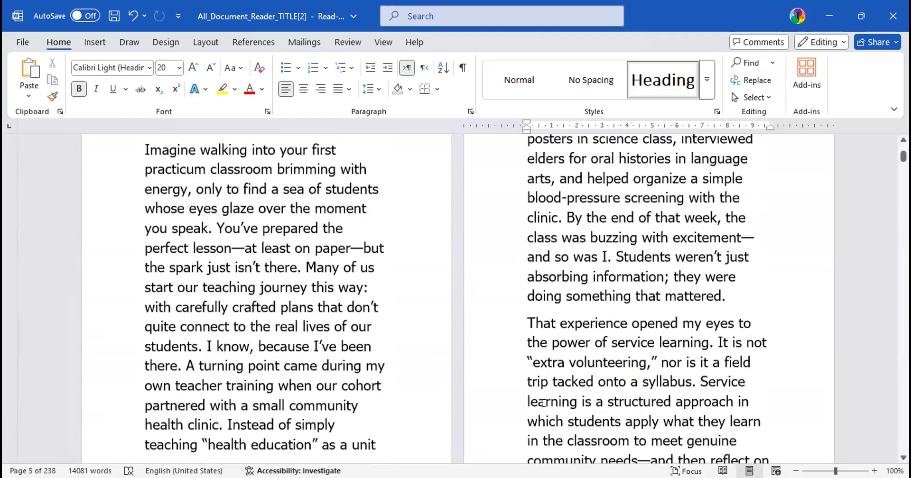
{"action": "scroll", "coordinate": [544, 404], "scroll_direction": "down", "scroll_amount": 1}
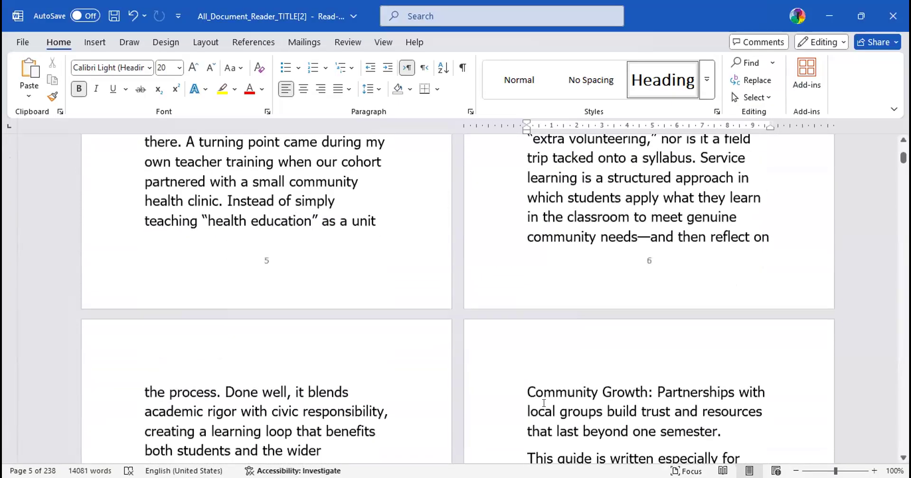
{"action": "scroll", "coordinate": [544, 403], "scroll_direction": "up", "scroll_amount": 10}
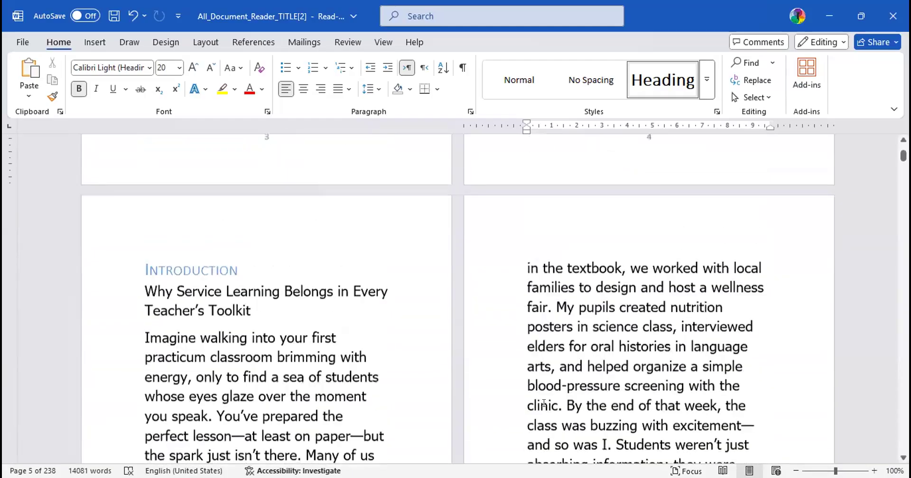
{"action": "scroll", "coordinate": [544, 403], "scroll_direction": "up", "scroll_amount": 12}
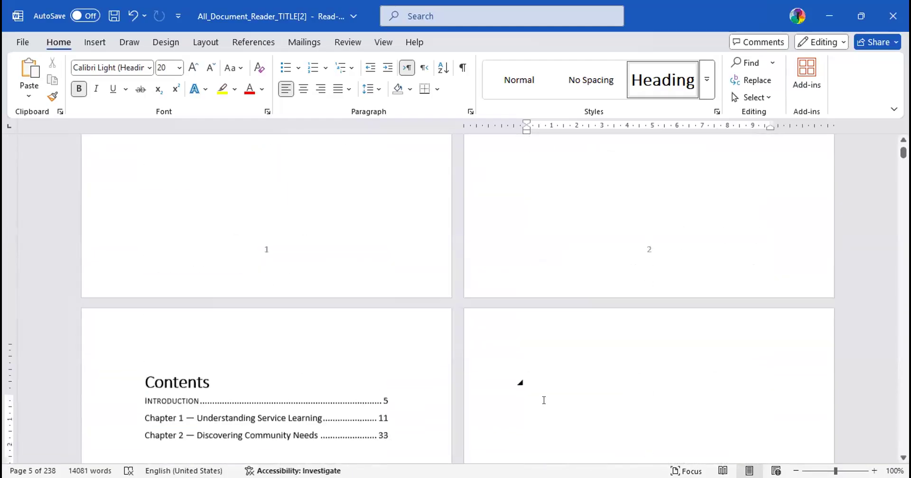
{"action": "scroll", "coordinate": [545, 401], "scroll_direction": "up", "scroll_amount": 5}
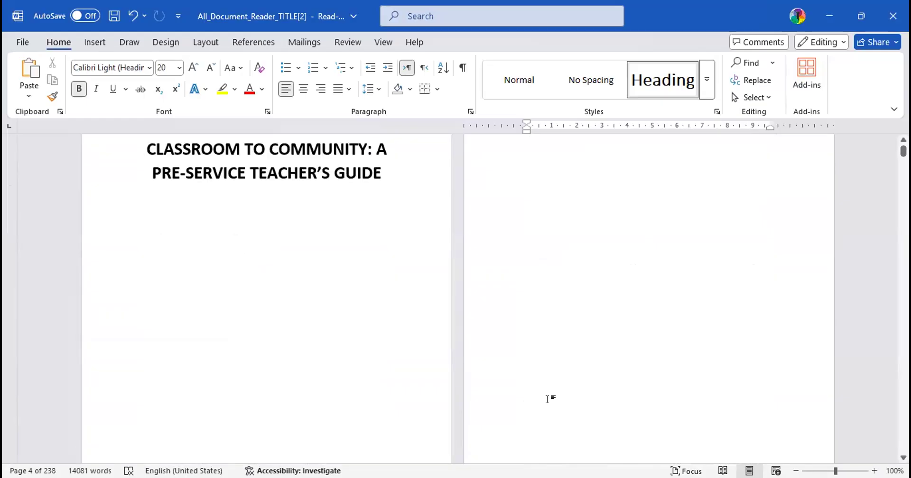
Undo on blank page 2 so the Contents table reappears facing the title page
{"action": "double_click", "coordinate": [556, 254]}
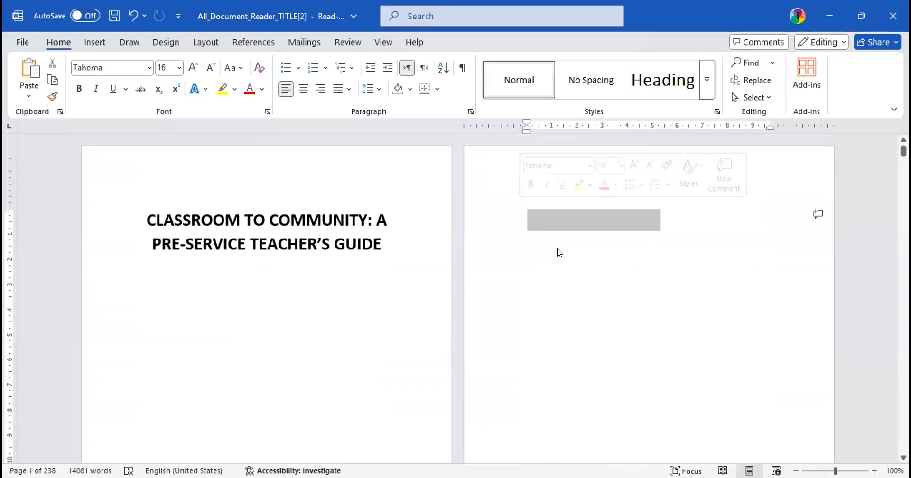
{"action": "left_click", "coordinate": [558, 249]}
{"action": "key", "text": "ctrl+z"}
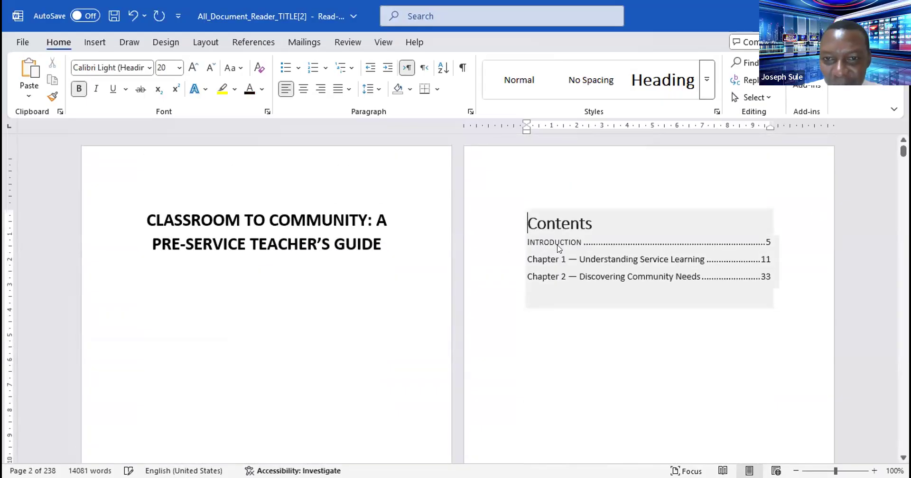
{"action": "left_click", "coordinate": [558, 312]}
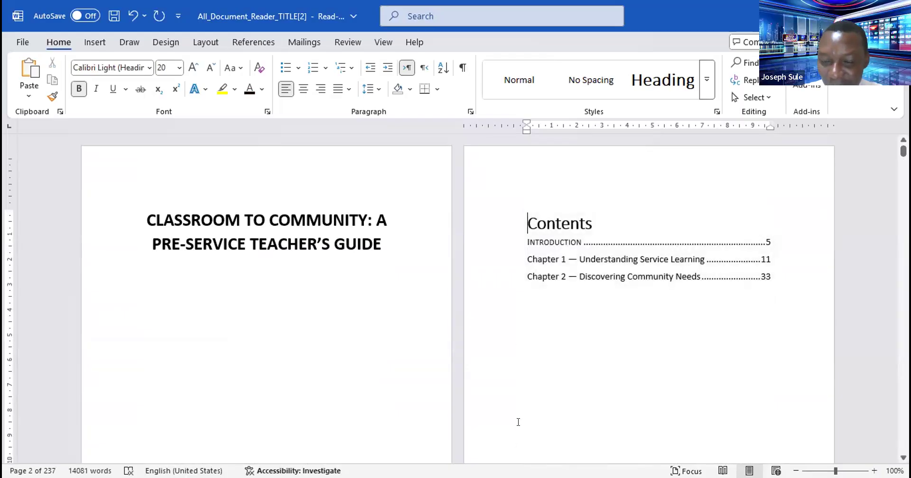
{"action": "scroll", "coordinate": [518, 421], "scroll_direction": "down", "scroll_amount": 20}
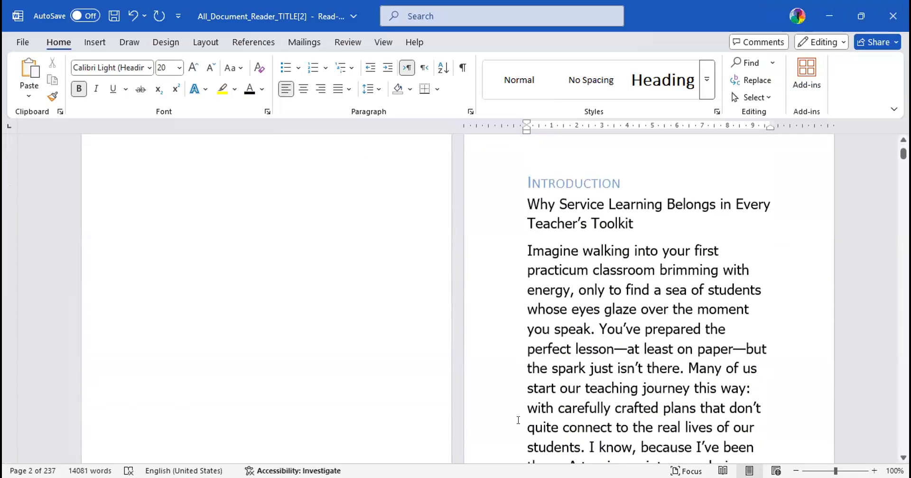
{"action": "scroll", "coordinate": [519, 421], "scroll_direction": "down", "scroll_amount": 3}
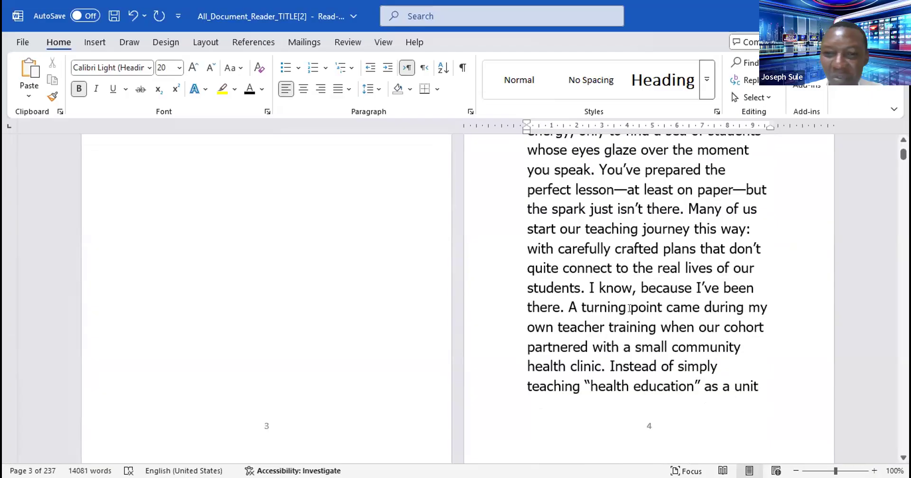
{"action": "scroll", "coordinate": [634, 336], "scroll_direction": "up", "scroll_amount": 3}
{"action": "scroll", "coordinate": [634, 335], "scroll_direction": "up", "scroll_amount": 10}
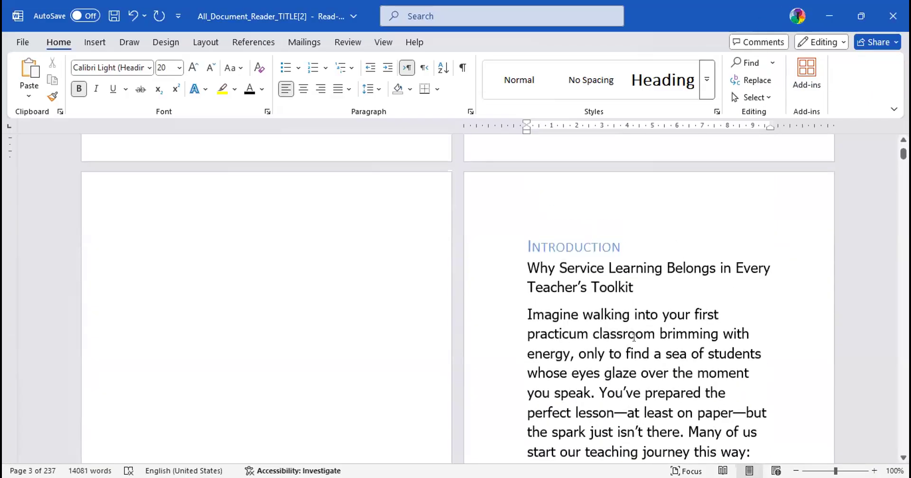
{"action": "scroll", "coordinate": [634, 338], "scroll_direction": "up", "scroll_amount": 3}
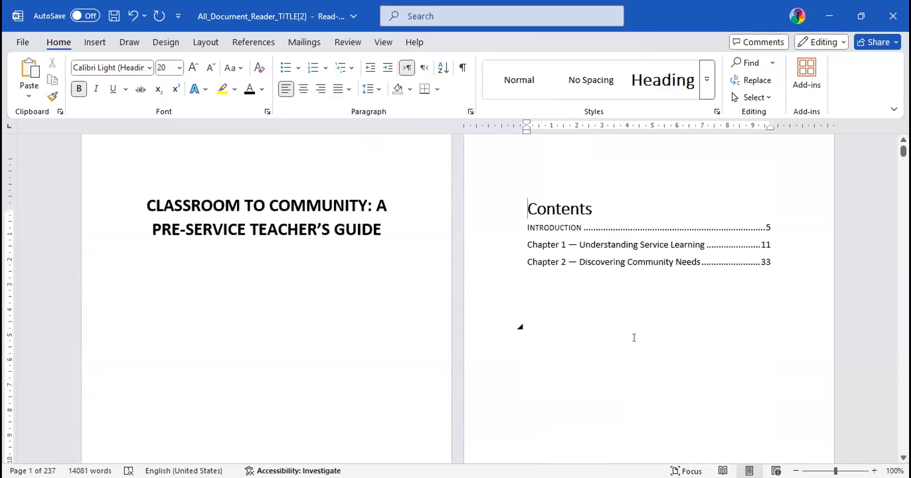
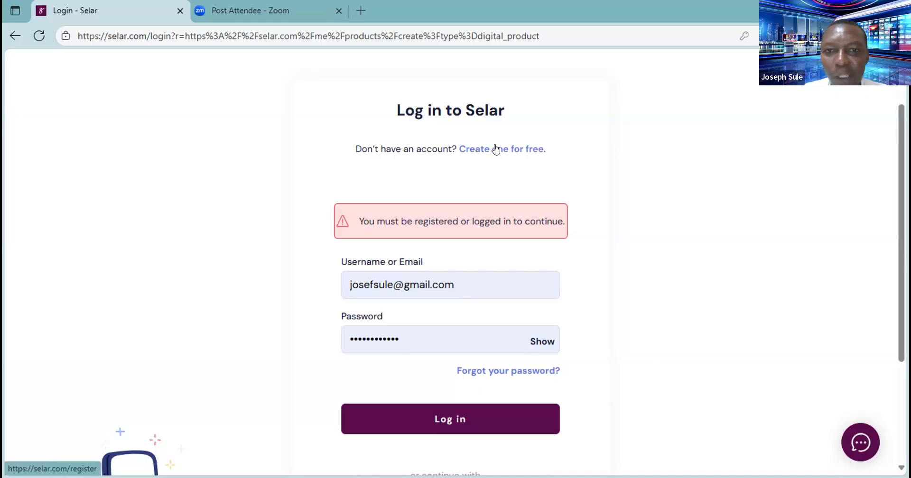
Open Selar's empty Create your Selar account form via the 'Create one for free.' link
{"action": "left_click", "coordinate": [496, 151]}
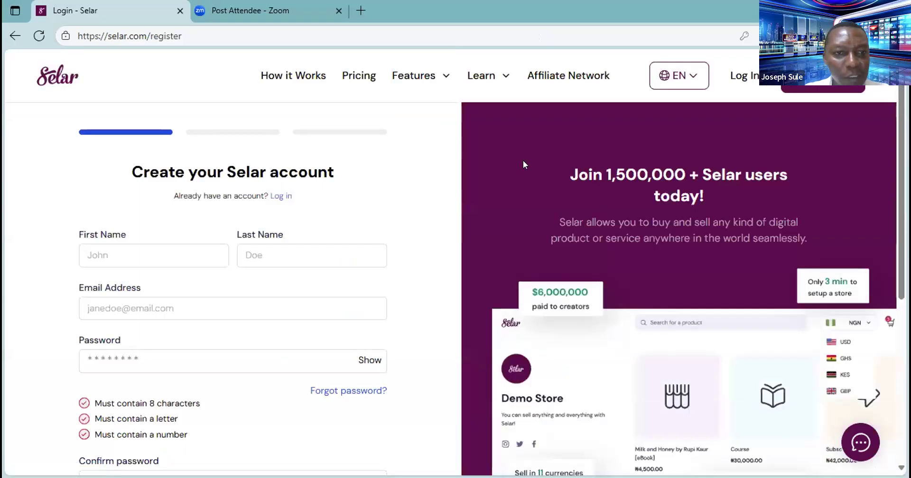
{"action": "scroll", "coordinate": [196, 260], "scroll_direction": "down", "scroll_amount": 3}
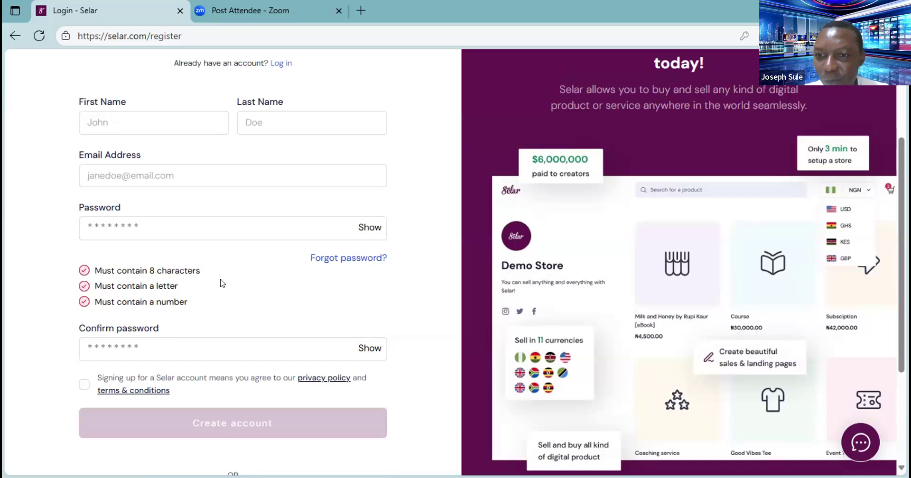
{"action": "scroll", "coordinate": [334, 308], "scroll_direction": "up", "scroll_amount": 3}
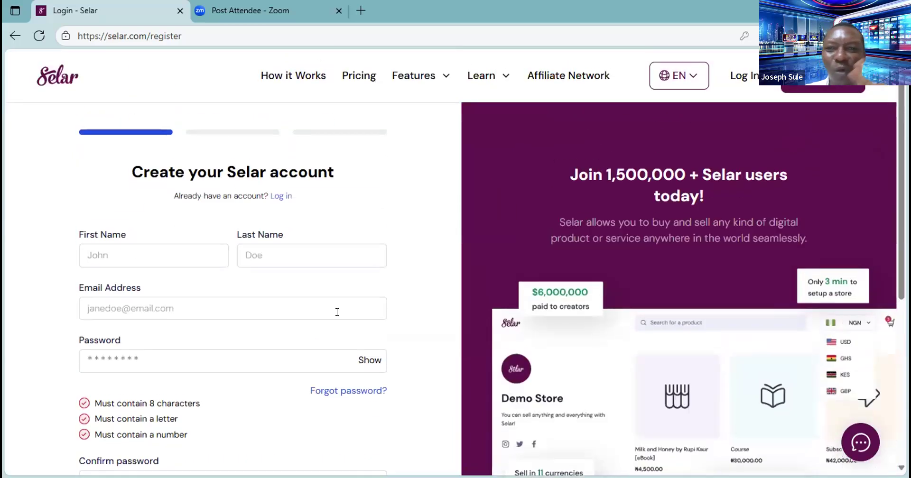
{"action": "scroll", "coordinate": [338, 315], "scroll_direction": "down", "scroll_amount": 3}
{"action": "scroll", "coordinate": [357, 318], "scroll_direction": "up", "scroll_amount": 3}
{"action": "scroll", "coordinate": [356, 317], "scroll_direction": "down", "scroll_amount": 3}
{"action": "scroll", "coordinate": [357, 321], "scroll_direction": "up", "scroll_amount": 3}
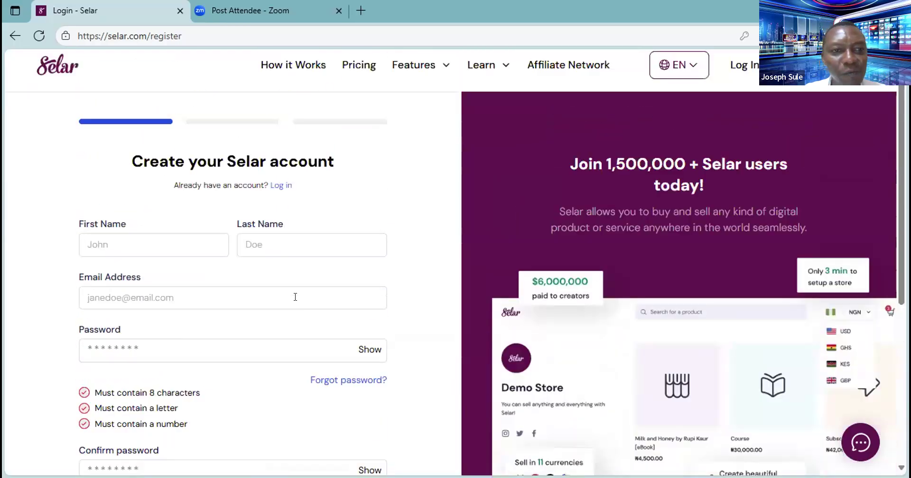
Enter the user's first and last name, fixing the surname's mistyped ending
{"action": "left_click", "coordinate": [189, 253]}
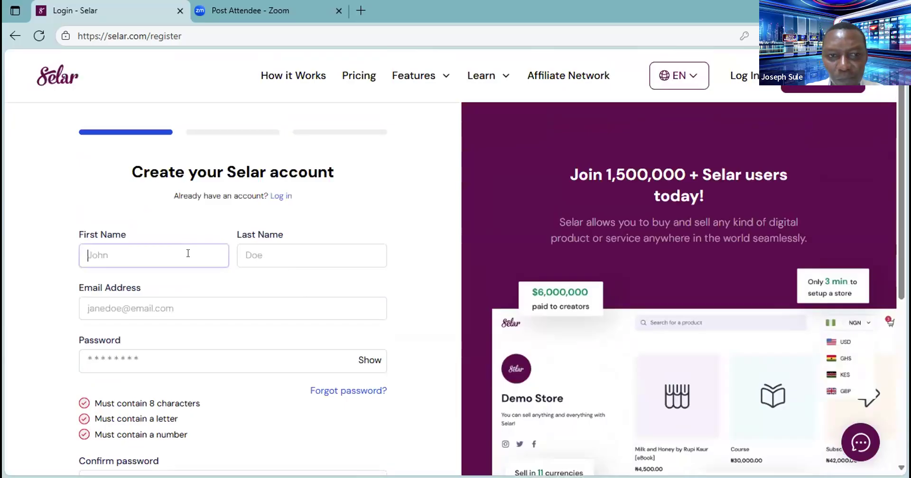
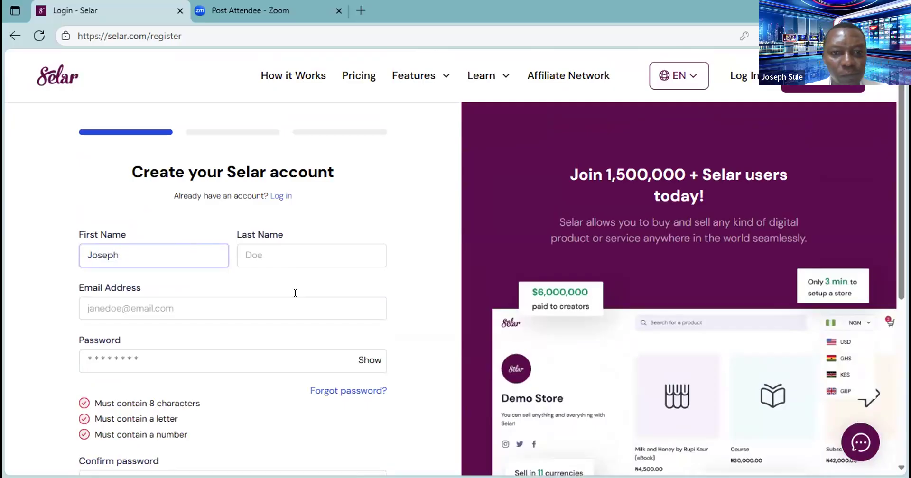
{"action": "left_click", "coordinate": [283, 255]}
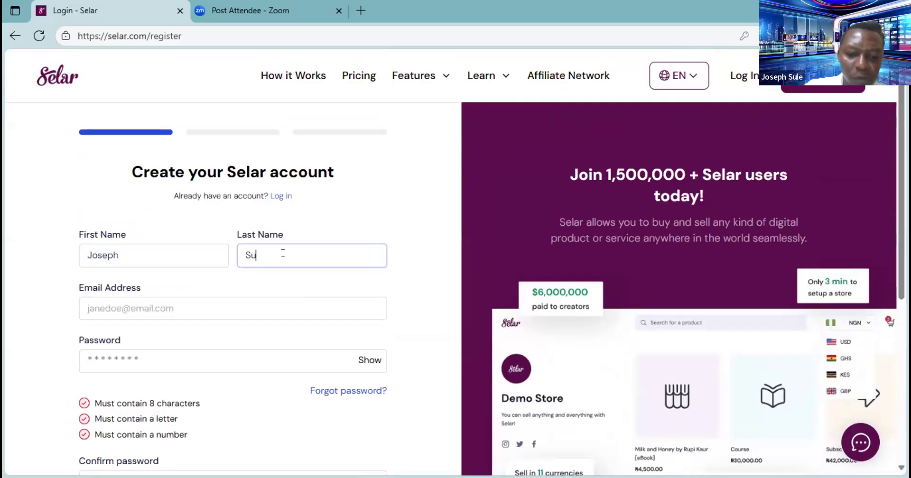
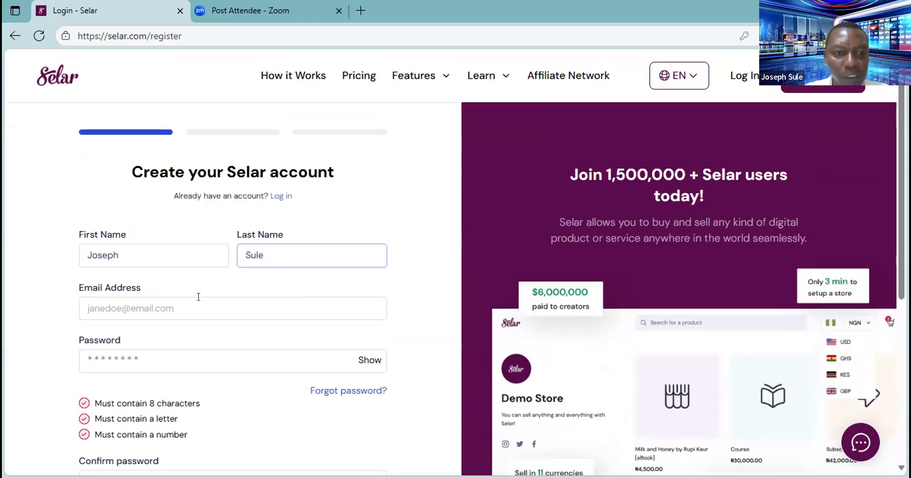
Choose the user's e-mail address from the browser's saved autofill suggestions
{"action": "left_click", "coordinate": [209, 308]}
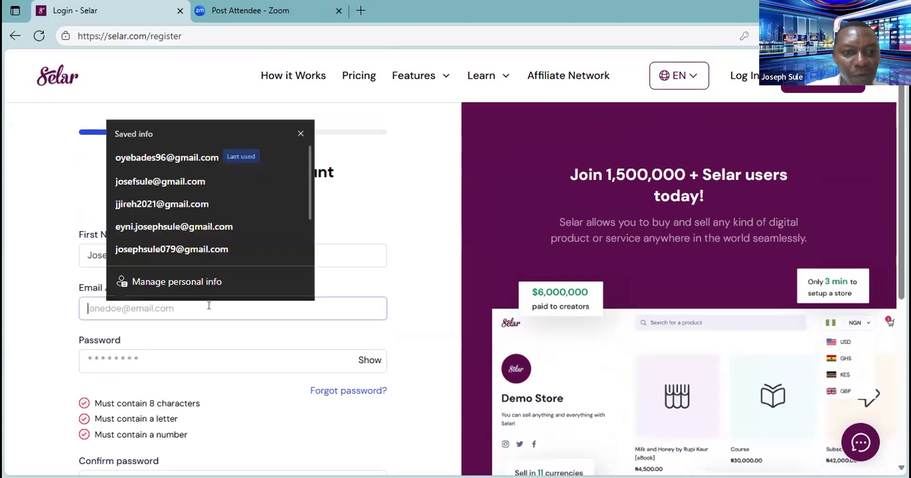
{"action": "scroll", "coordinate": [195, 248], "scroll_direction": "down", "scroll_amount": 1}
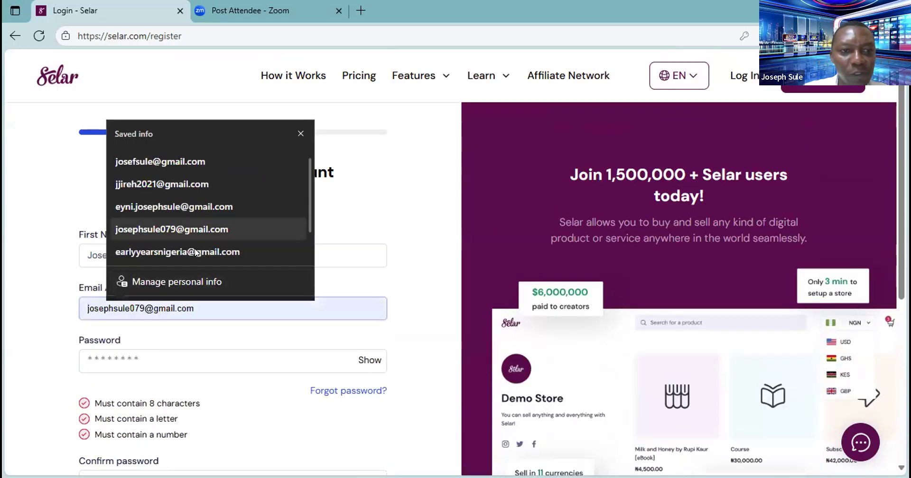
{"action": "scroll", "coordinate": [196, 252], "scroll_direction": "up", "scroll_amount": 1}
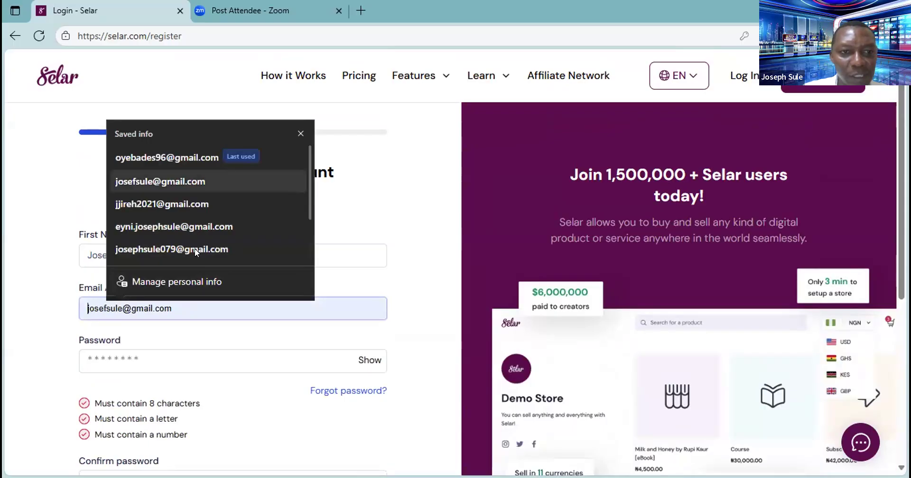
{"action": "scroll", "coordinate": [196, 252], "scroll_direction": "down", "scroll_amount": 1}
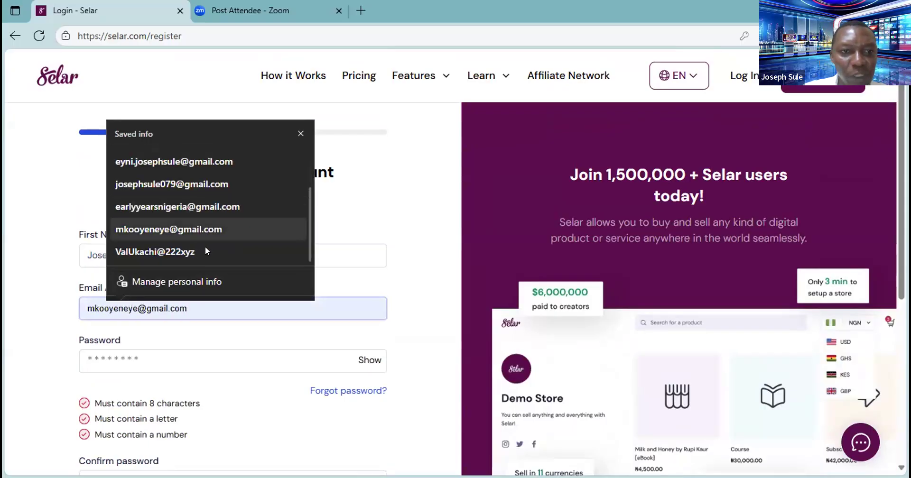
{"action": "scroll", "coordinate": [206, 247], "scroll_direction": "up", "scroll_amount": 1}
{"action": "scroll", "coordinate": [205, 247], "scroll_direction": "down", "scroll_amount": 1}
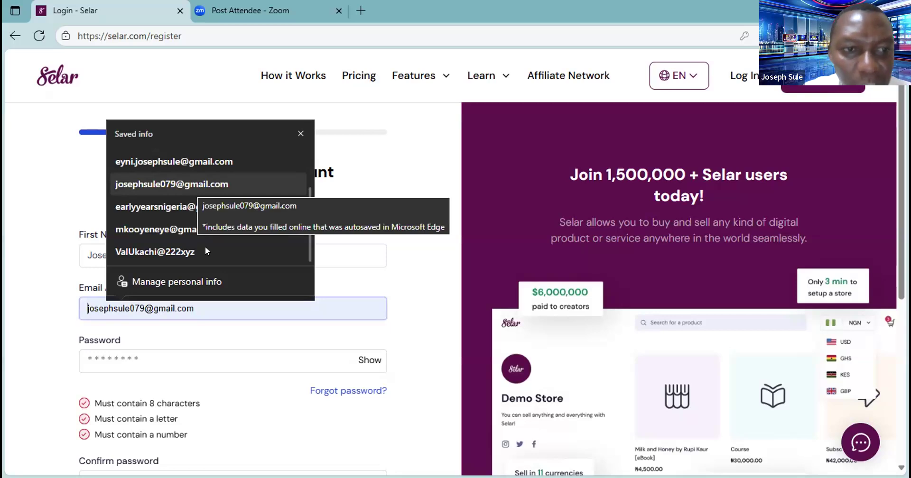
Keep the chosen e-mail and enter a visible letters-and-numbers password meeting all three requirements
{"action": "key", "text": "Return"}
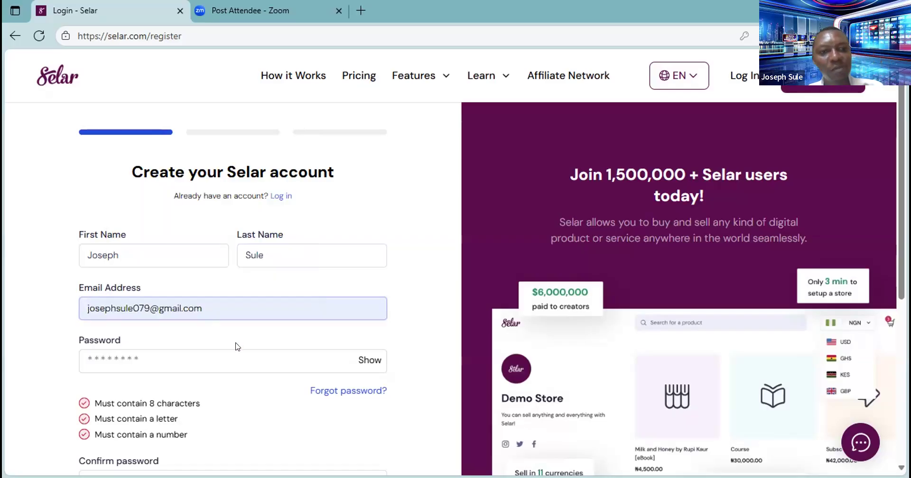
{"action": "left_click", "coordinate": [203, 361]}
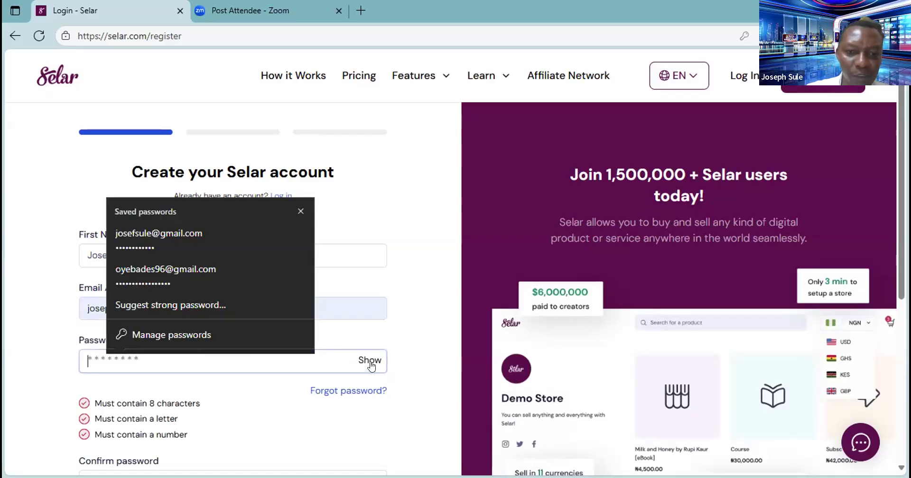
{"action": "left_click", "coordinate": [371, 362]}
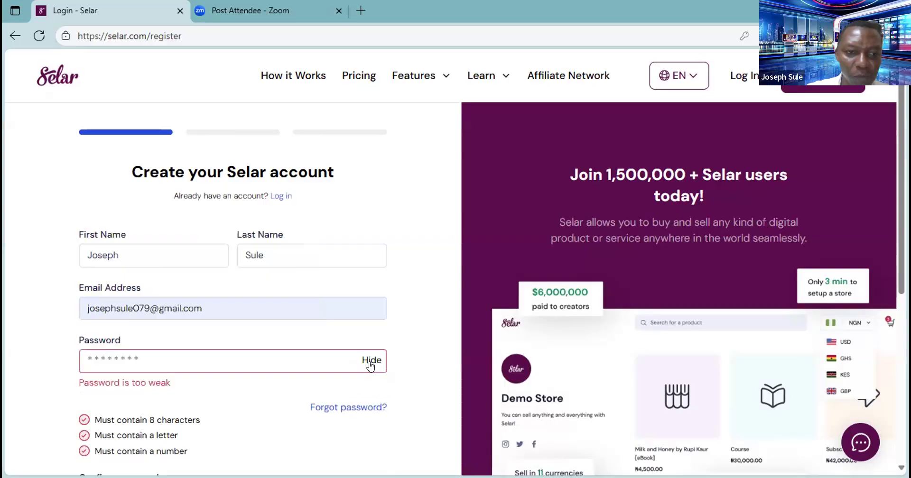
{"action": "left_click", "coordinate": [194, 359]}
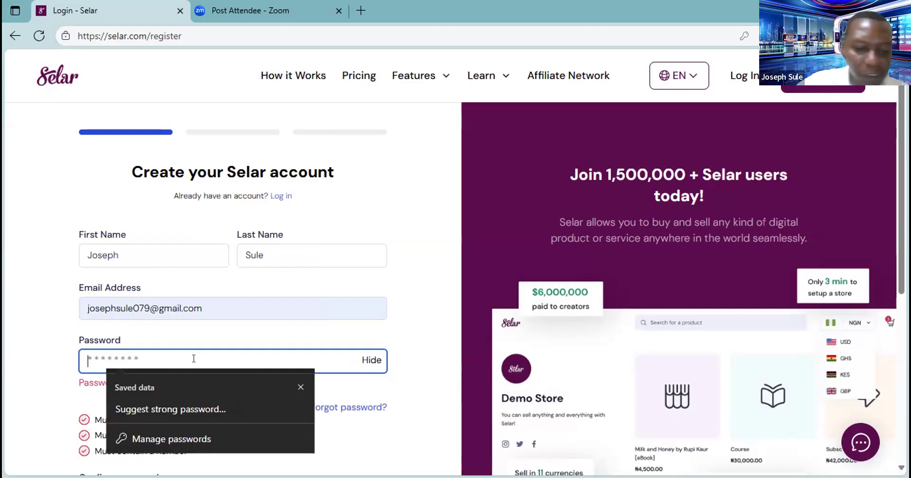
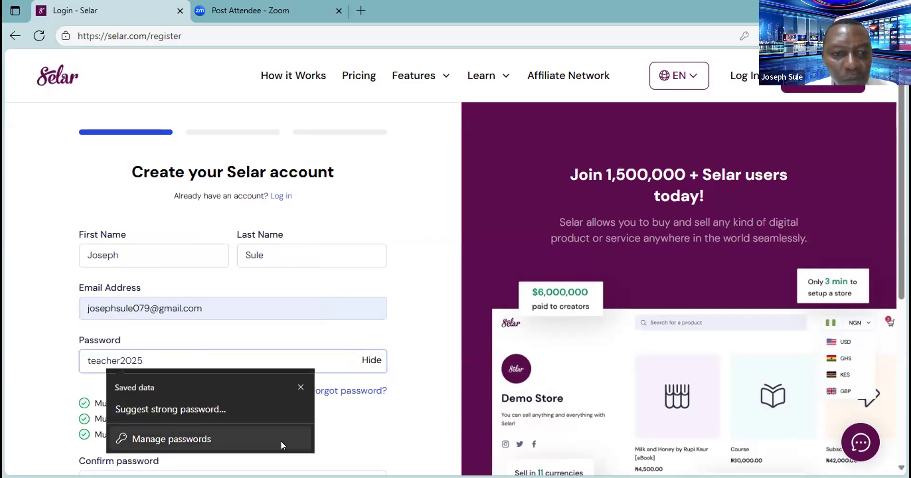
{"action": "left_click", "coordinate": [428, 365]}
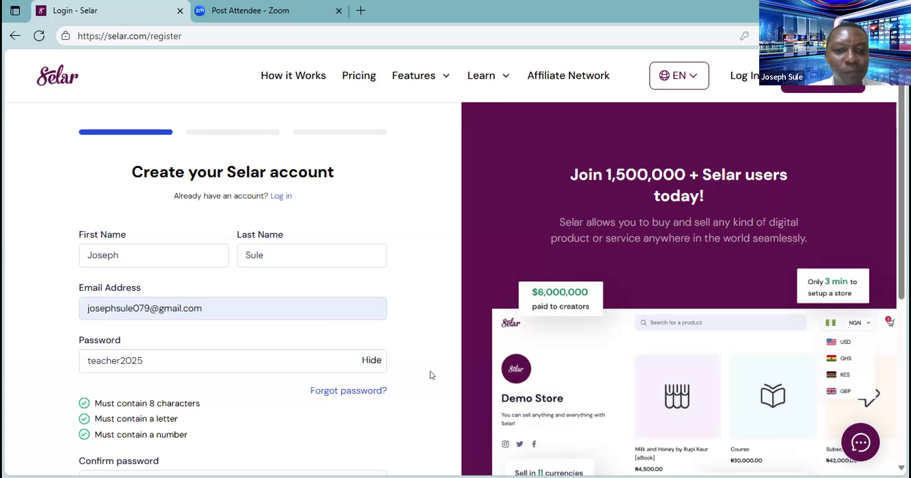
{"action": "scroll", "coordinate": [431, 374], "scroll_direction": "down", "scroll_amount": 2}
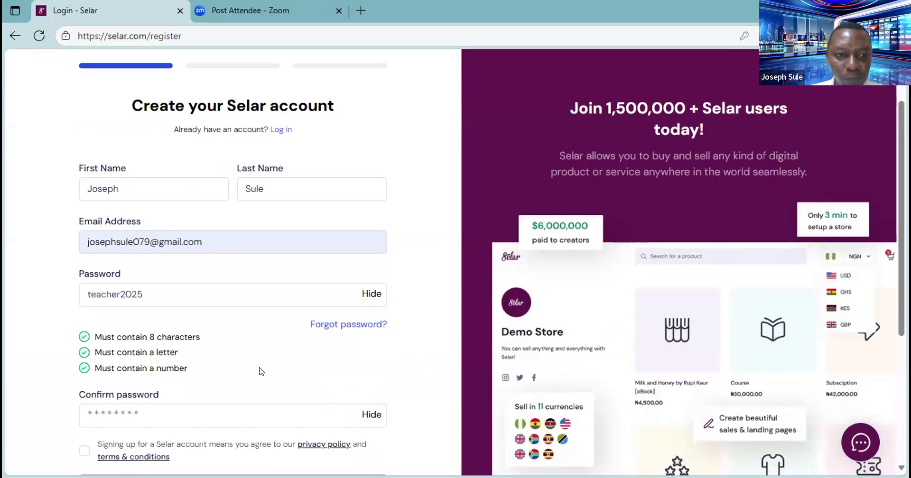
{"action": "scroll", "coordinate": [160, 348], "scroll_direction": "down", "scroll_amount": 1}
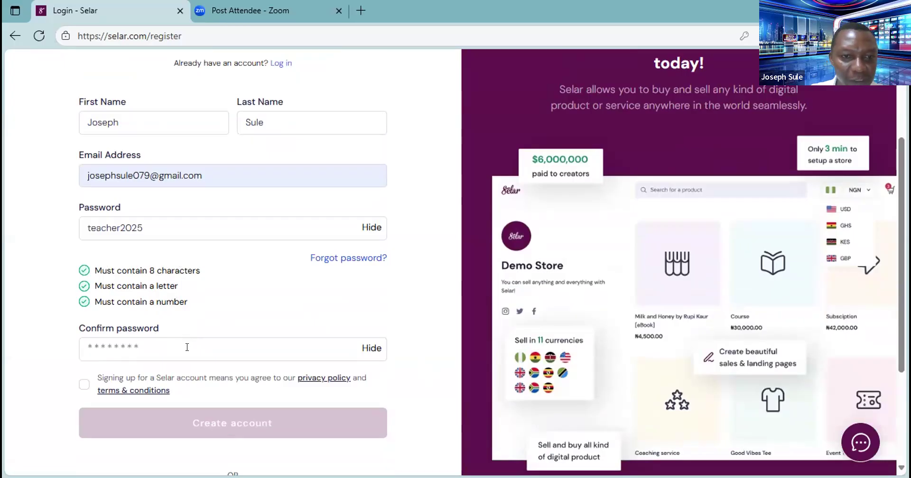
Re-enter the account password in Confirm password and accept the privacy policy and terms
{"action": "left_click", "coordinate": [209, 349]}
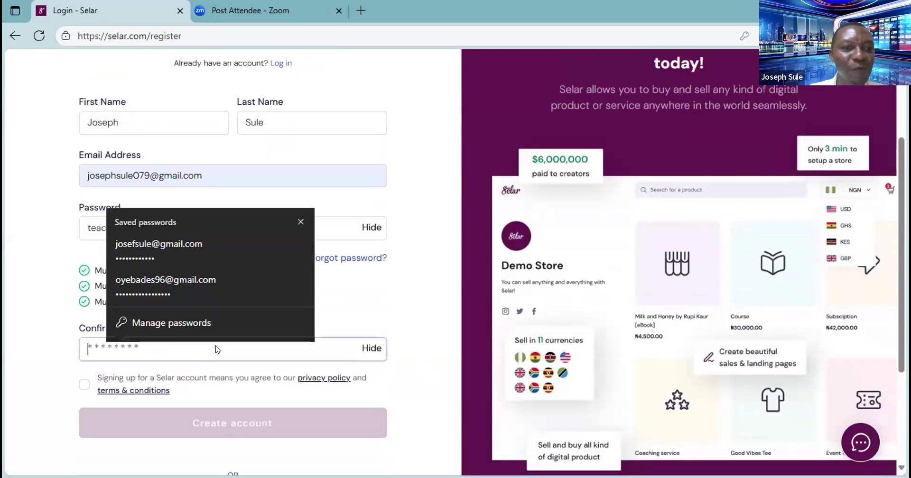
{"action": "scroll", "coordinate": [216, 349], "scroll_direction": "down", "scroll_amount": 3}
{"action": "scroll", "coordinate": [215, 349], "scroll_direction": "up", "scroll_amount": 1}
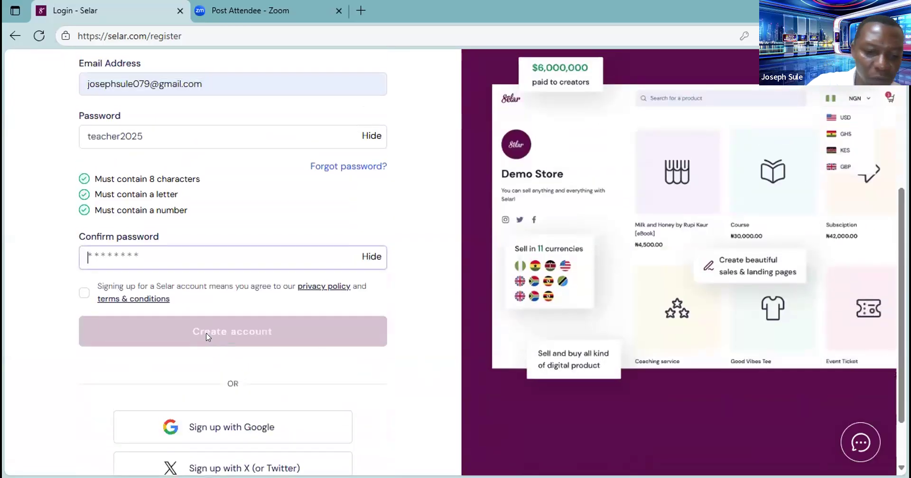
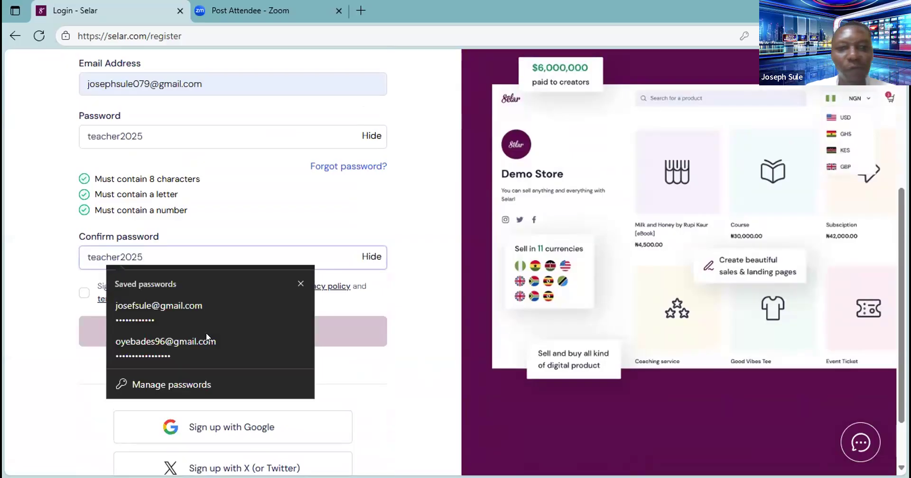
{"action": "left_click", "coordinate": [407, 391]}
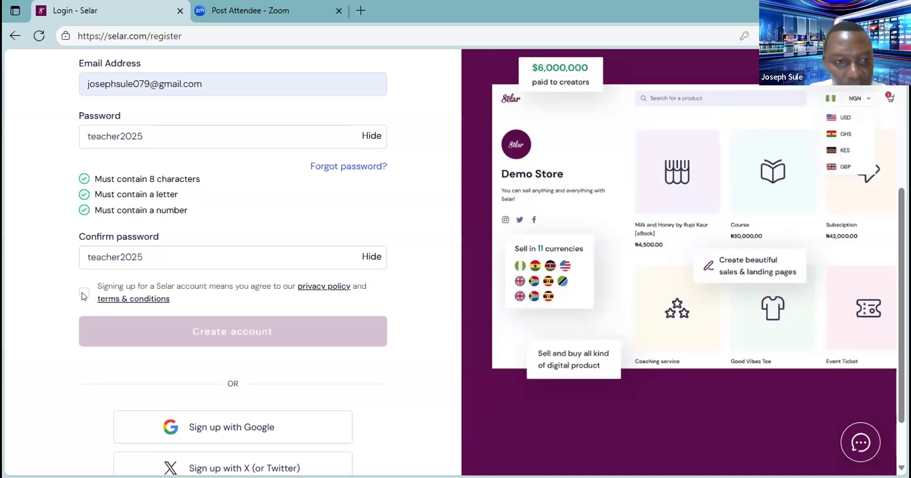
{"action": "left_click", "coordinate": [83, 295]}
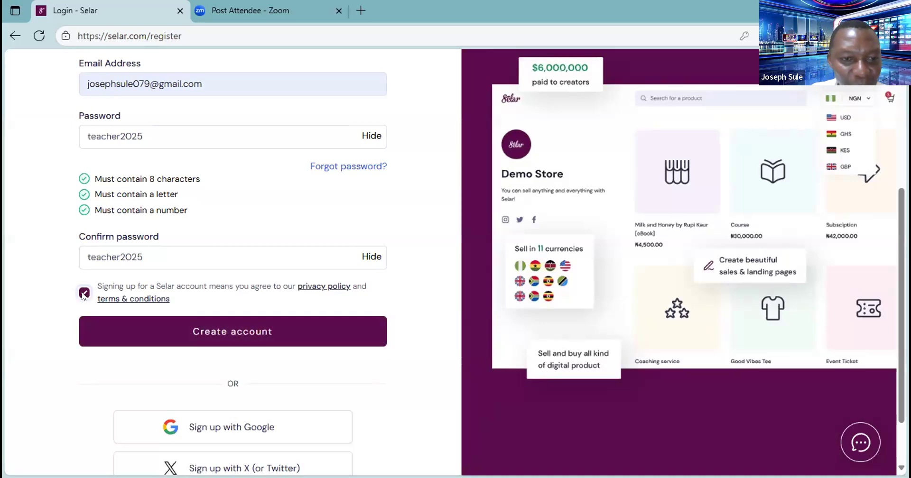
{"action": "scroll", "coordinate": [232, 378], "scroll_direction": "down", "scroll_amount": 2}
{"action": "scroll", "coordinate": [239, 379], "scroll_direction": "up", "scroll_amount": 1}
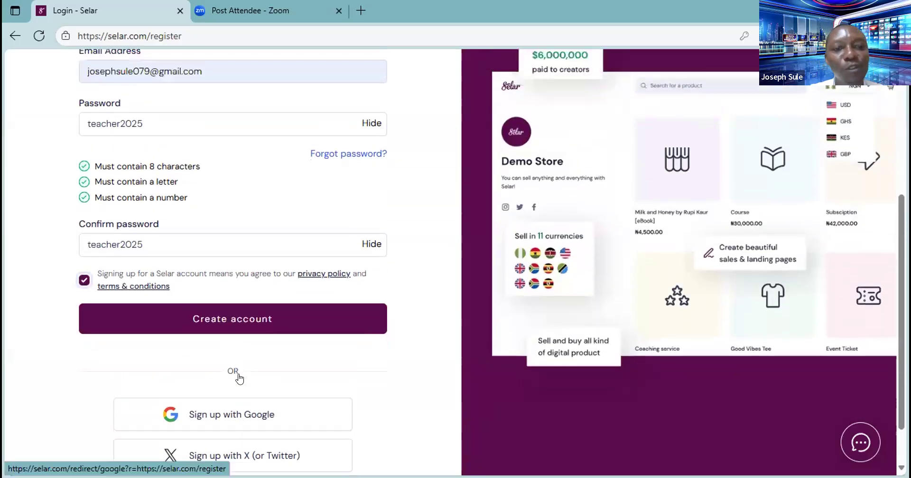
{"action": "scroll", "coordinate": [239, 378], "scroll_direction": "down", "scroll_amount": 1}
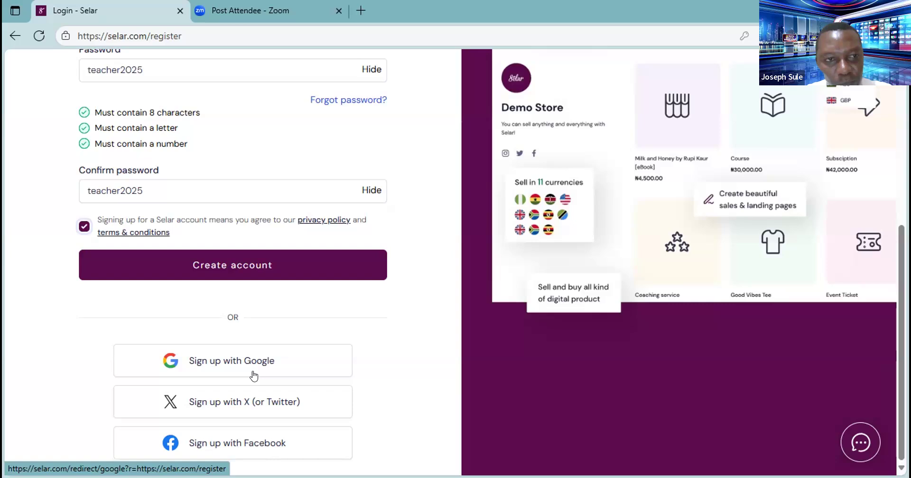
{"action": "scroll", "coordinate": [254, 376], "scroll_direction": "up", "scroll_amount": 6}
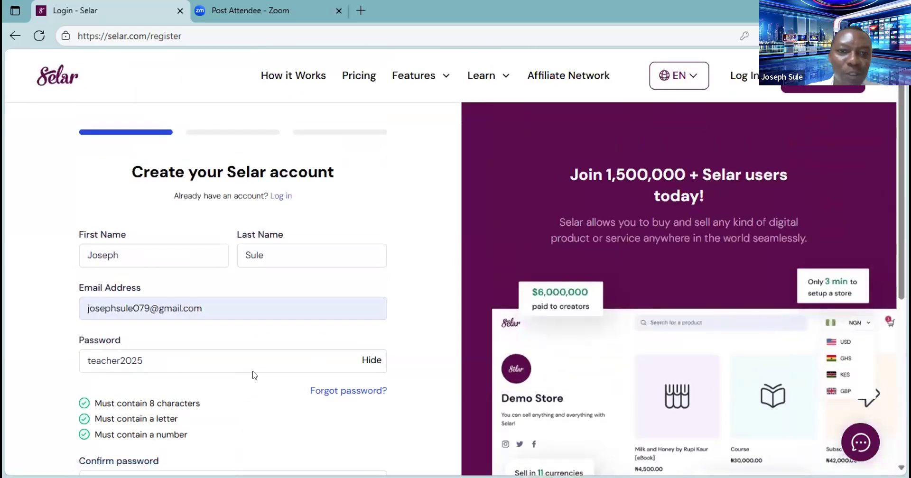
{"action": "scroll", "coordinate": [255, 370], "scroll_direction": "down", "scroll_amount": 3}
{"action": "scroll", "coordinate": [254, 370], "scroll_direction": "up", "scroll_amount": 3}
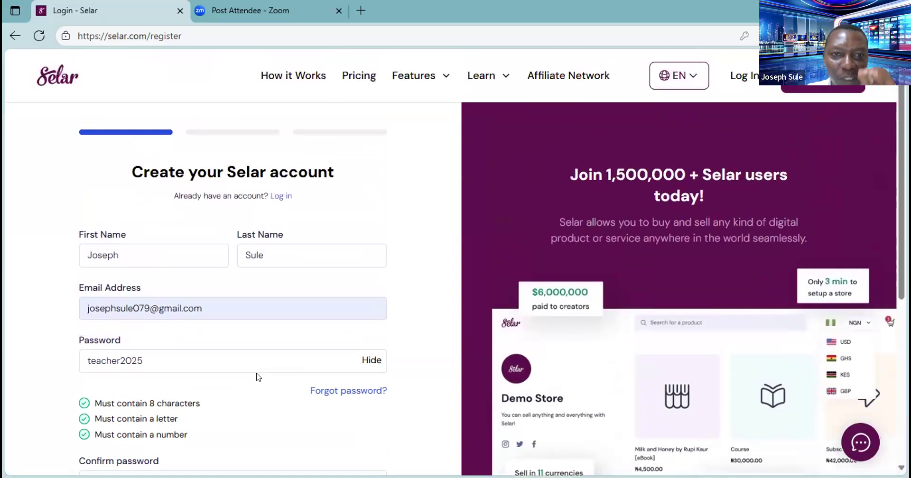
{"action": "scroll", "coordinate": [258, 377], "scroll_direction": "down", "scroll_amount": 3}
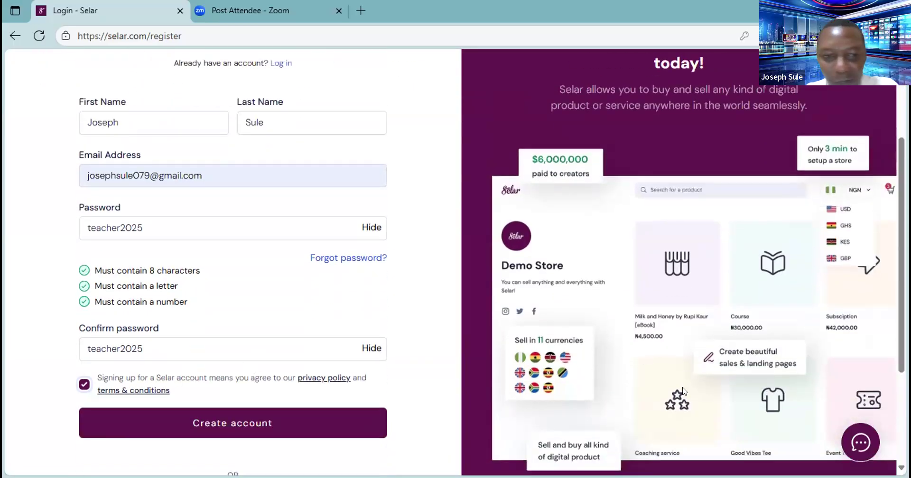
{"action": "scroll", "coordinate": [265, 366], "scroll_direction": "up", "scroll_amount": 3}
{"action": "scroll", "coordinate": [266, 366], "scroll_direction": "down", "scroll_amount": 5}
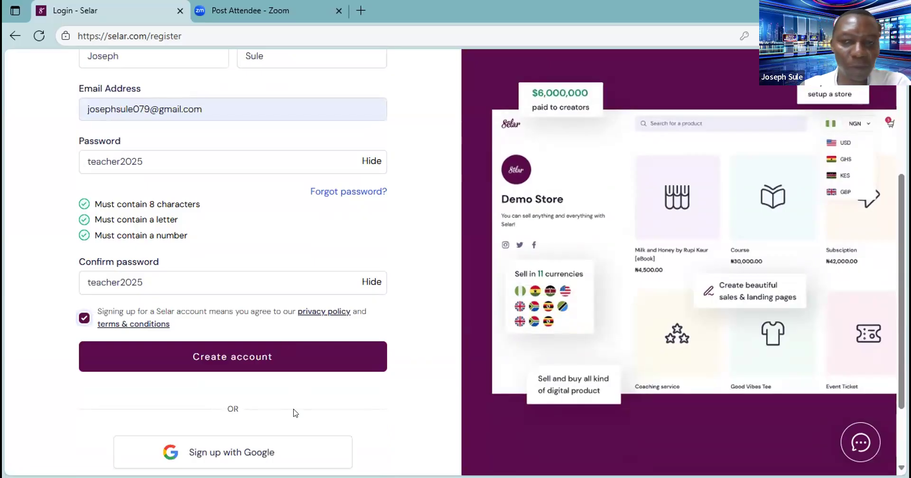
{"action": "scroll", "coordinate": [299, 407], "scroll_direction": "up", "scroll_amount": 3}
{"action": "scroll", "coordinate": [302, 404], "scroll_direction": "down", "scroll_amount": 3}
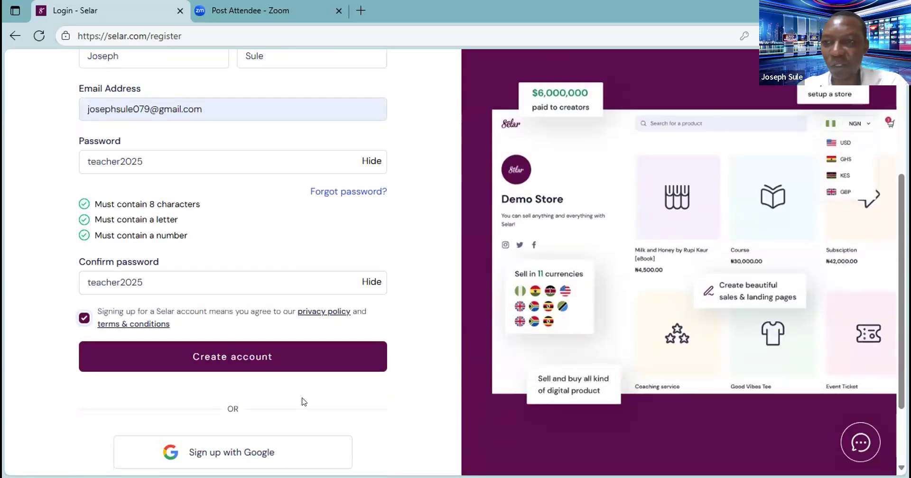
{"action": "scroll", "coordinate": [136, 400], "scroll_direction": "down", "scroll_amount": 1}
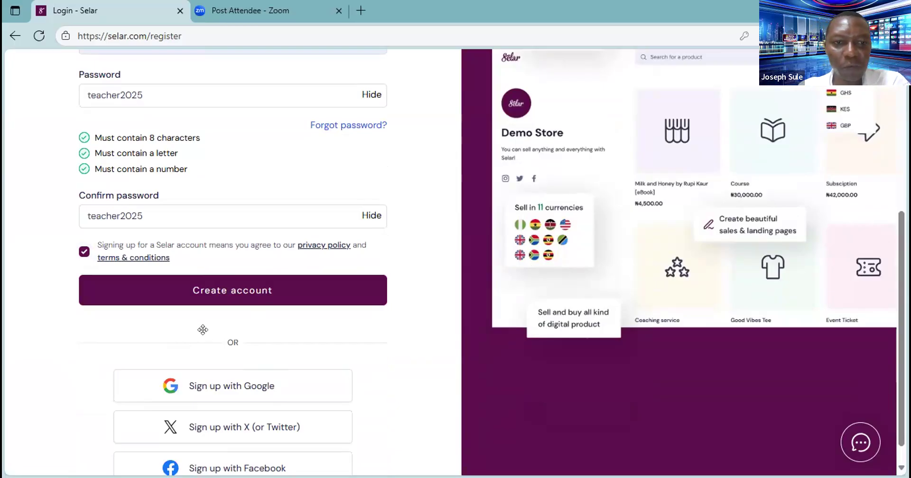
Create the account and dismiss the browser's save-password prompt
{"action": "left_click", "coordinate": [246, 294]}
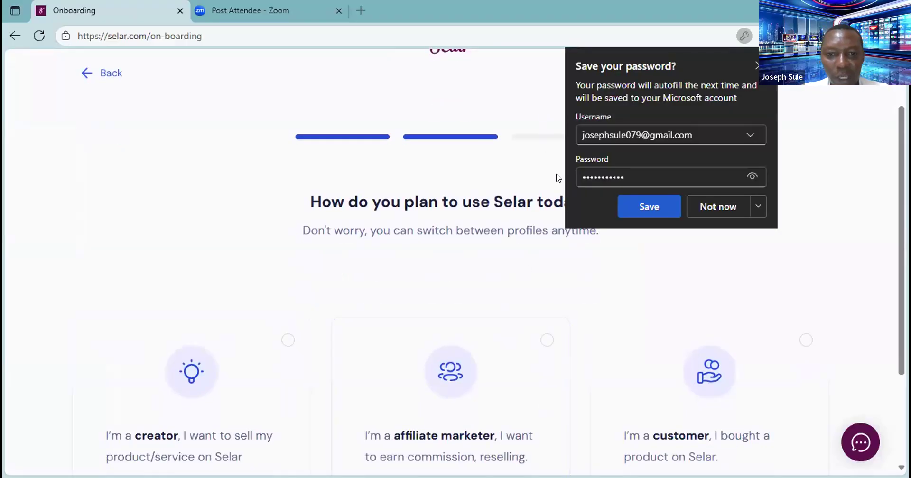
{"action": "scroll", "coordinate": [557, 177], "scroll_direction": "down", "scroll_amount": 3}
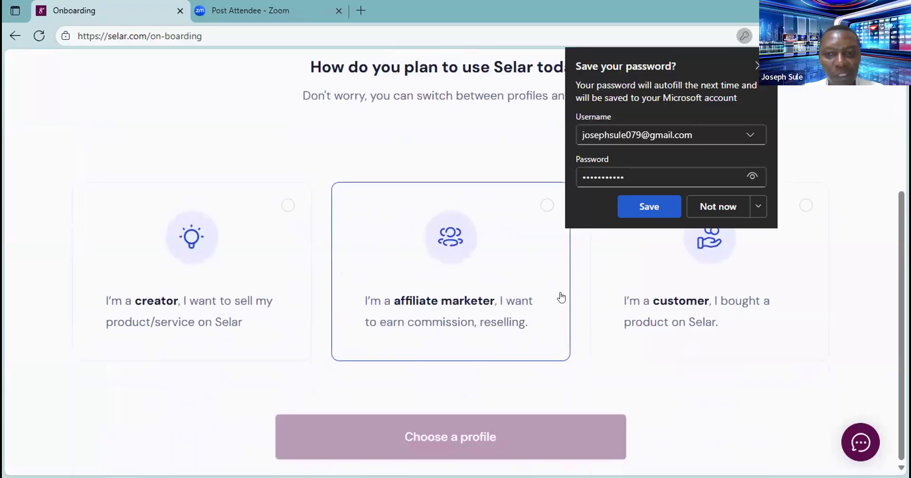
{"action": "scroll", "coordinate": [623, 251], "scroll_direction": "up", "scroll_amount": 4}
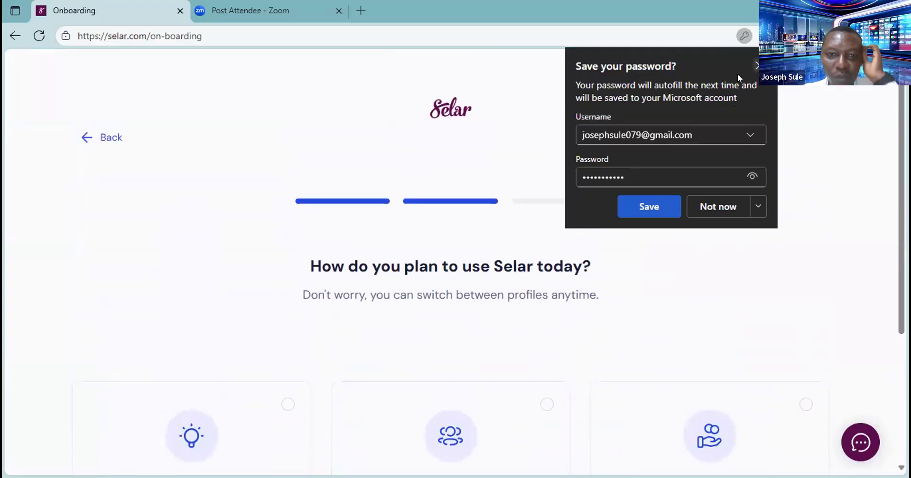
{"action": "left_click", "coordinate": [754, 67]}
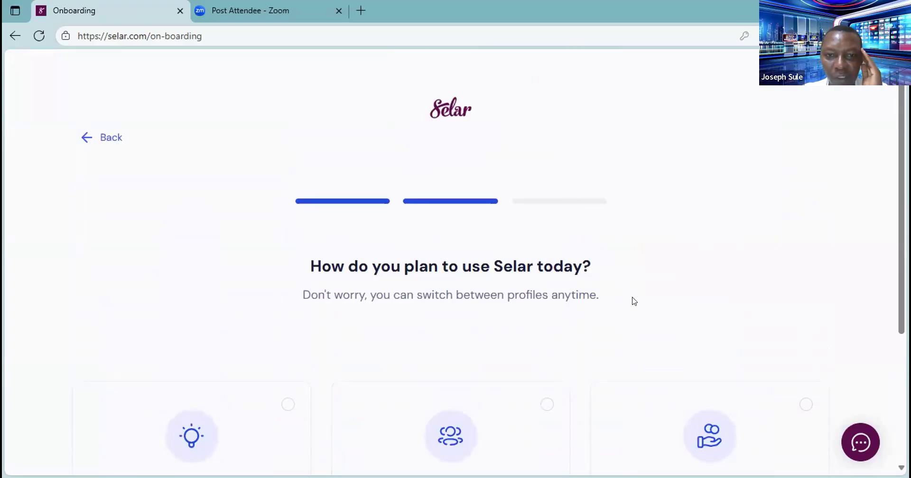
Select the creator card among the creator, affiliate marketer and customer options
{"action": "scroll", "coordinate": [631, 294], "scroll_direction": "down", "scroll_amount": 4}
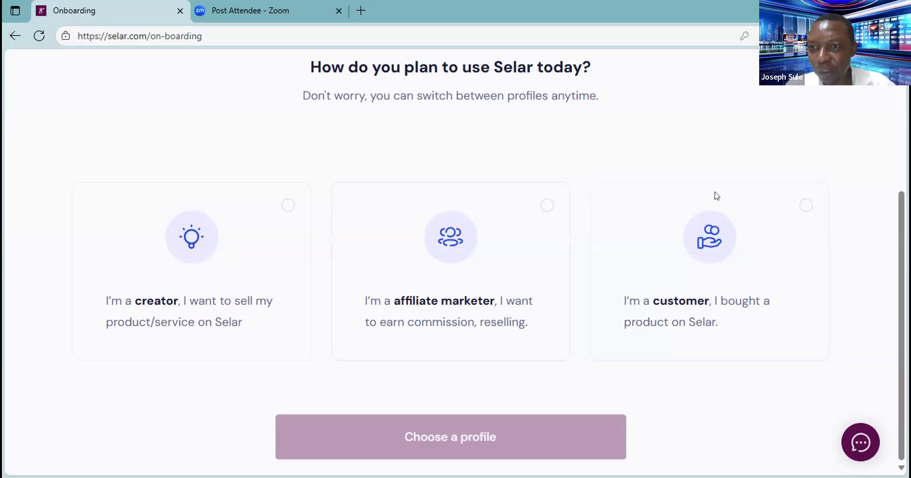
{"action": "key", "text": "ctrl+a"}
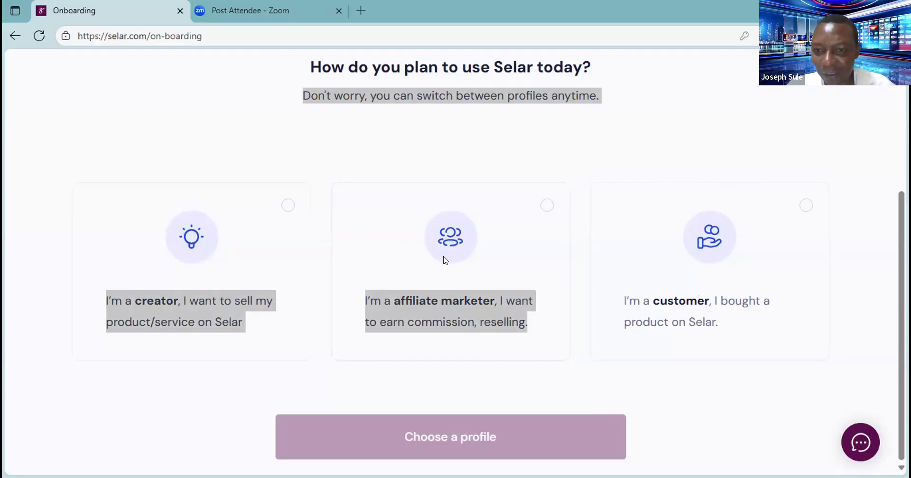
{"action": "left_click", "coordinate": [583, 399]}
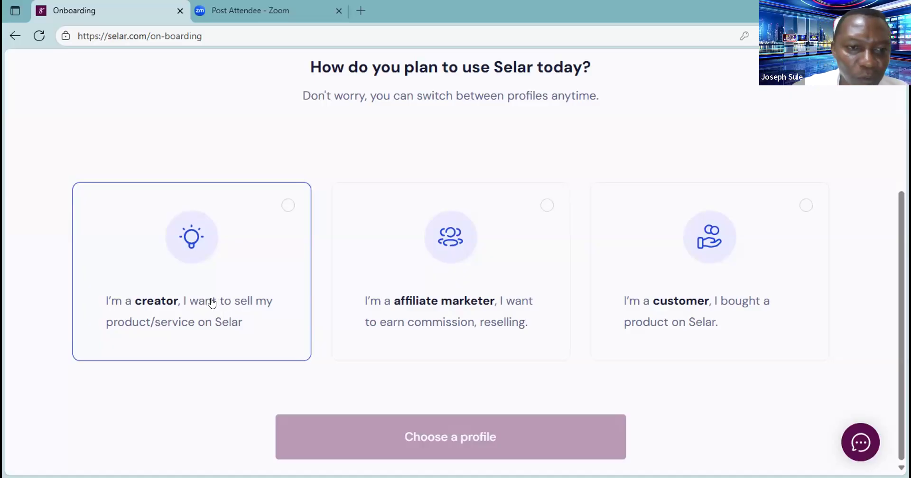
{"action": "left_click", "coordinate": [213, 303]}
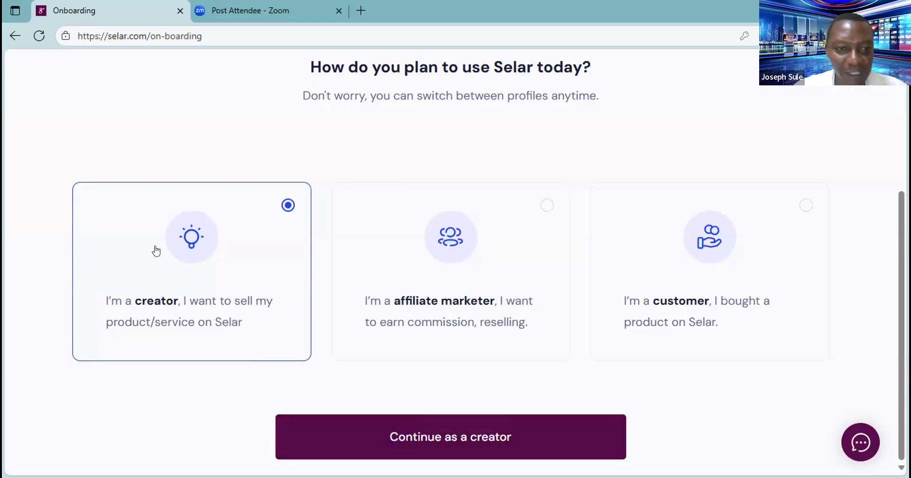
Continue as a creator and set Gender to Prefer not to say on the housekeeping form
{"action": "left_click", "coordinate": [454, 440]}
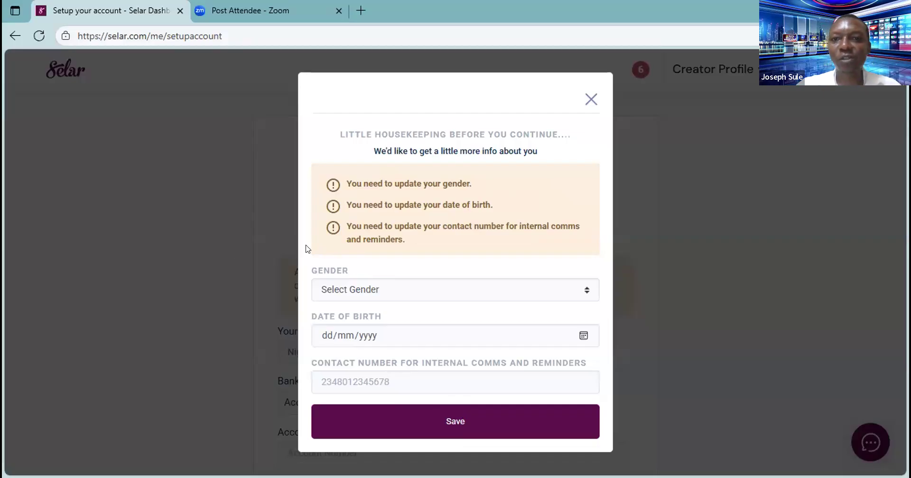
{"action": "left_click", "coordinate": [587, 290]}
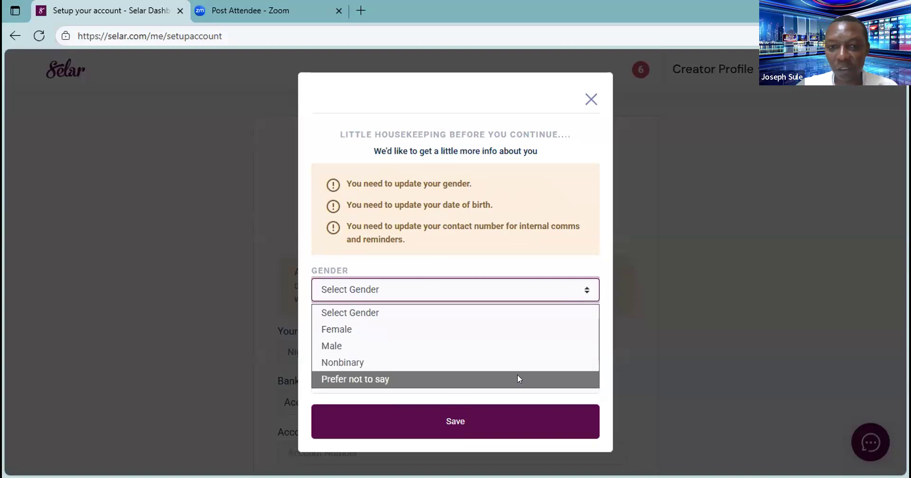
{"action": "left_click", "coordinate": [458, 375]}
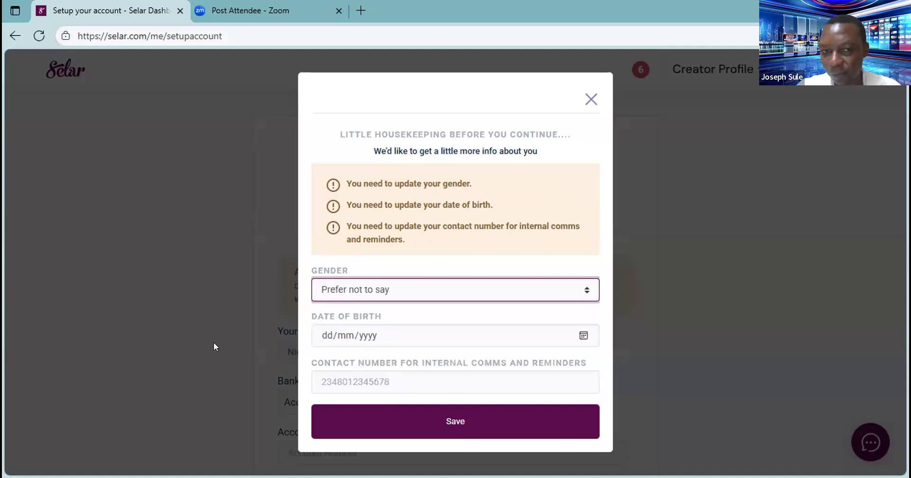
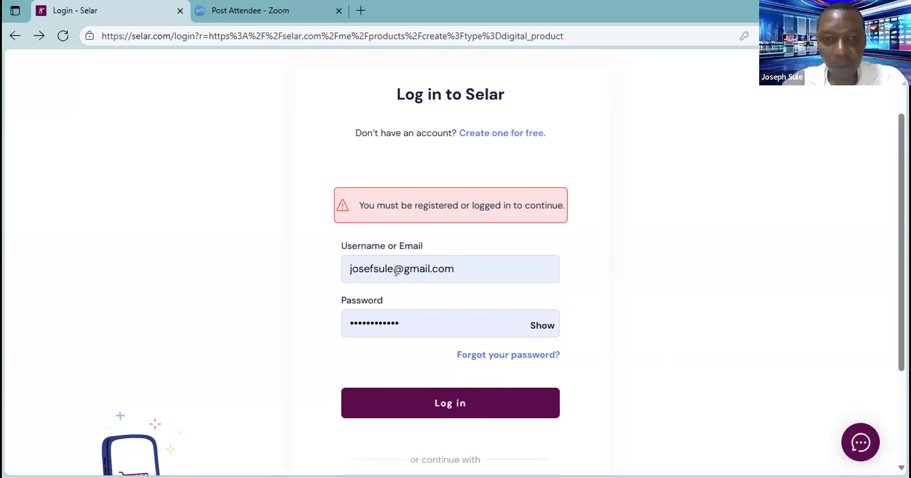
Enter the Creator Dashboard and log out from the side menu
{"action": "left_click", "coordinate": [503, 138]}
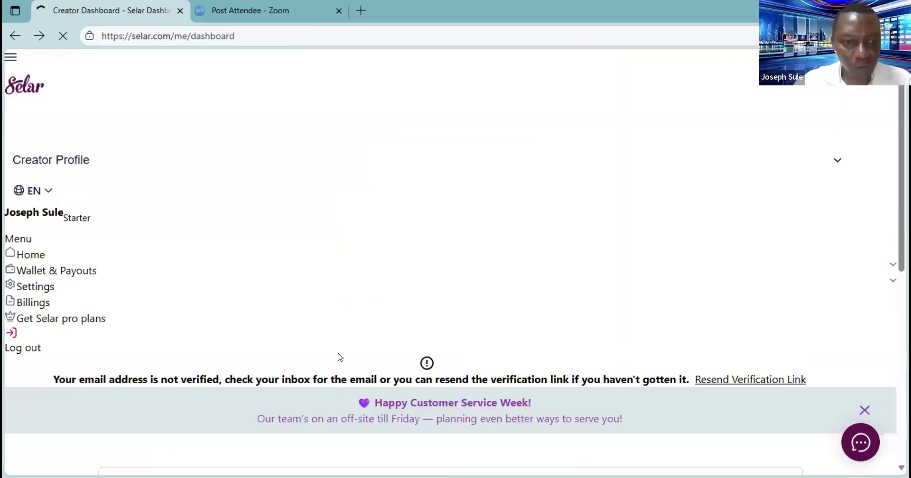
{"action": "scroll", "coordinate": [351, 335], "scroll_direction": "down", "scroll_amount": 4}
{"action": "scroll", "coordinate": [353, 332], "scroll_direction": "up", "scroll_amount": 5}
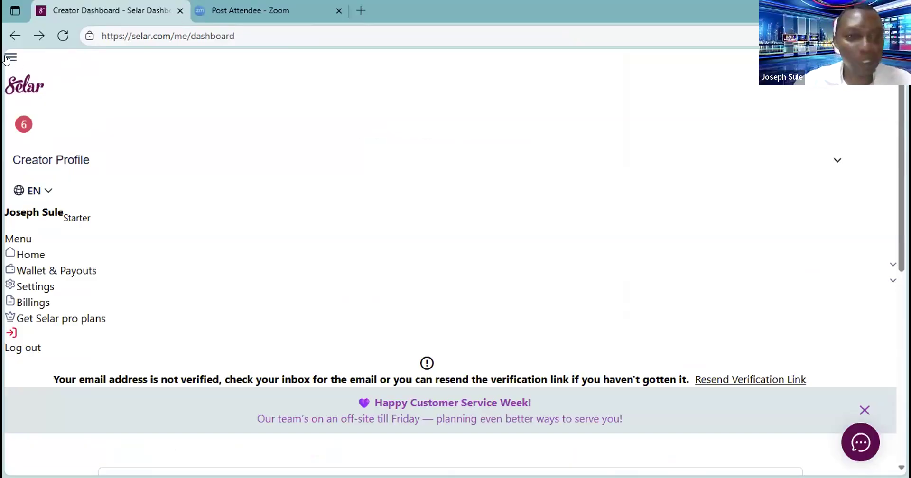
{"action": "scroll", "coordinate": [18, 208], "scroll_direction": "down", "scroll_amount": 7}
{"action": "scroll", "coordinate": [18, 209], "scroll_direction": "up", "scroll_amount": 4}
{"action": "left_click", "coordinate": [20, 218]}
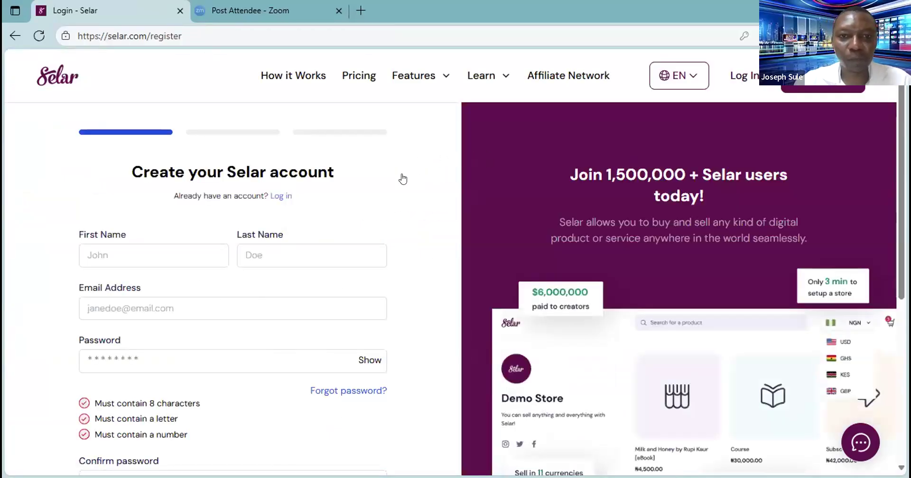
Fill in the user's first and last name on the sign-up form
{"action": "scroll", "coordinate": [389, 182], "scroll_direction": "down", "scroll_amount": 4}
{"action": "scroll", "coordinate": [389, 182], "scroll_direction": "up", "scroll_amount": 4}
{"action": "scroll", "coordinate": [223, 242], "scroll_direction": "down", "scroll_amount": 1}
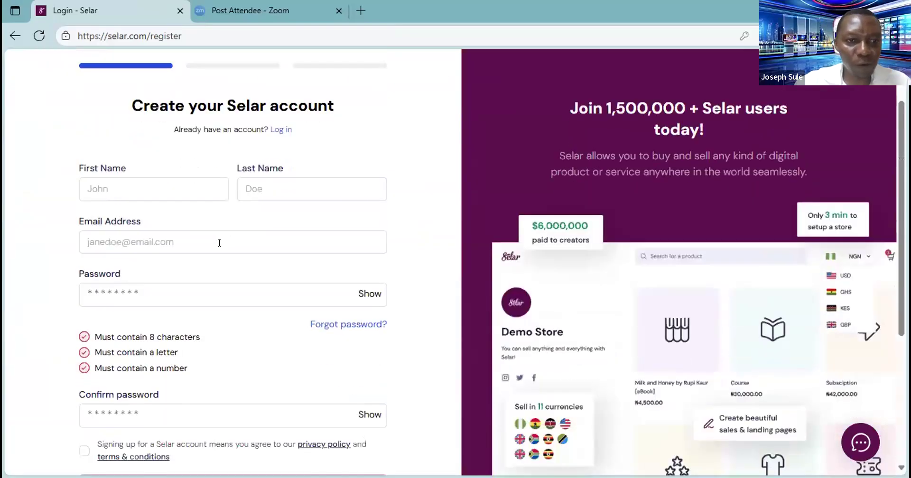
{"action": "key", "text": "Tab"}
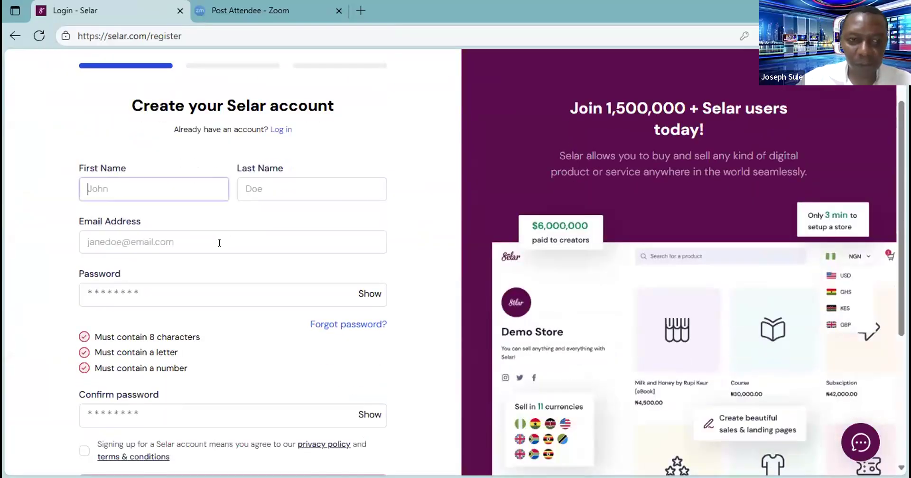
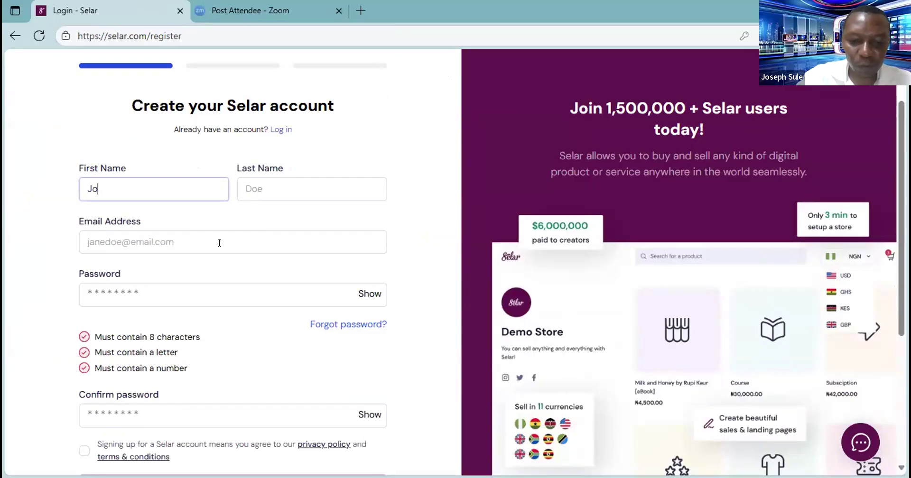
{"action": "key", "text": "Tab"}
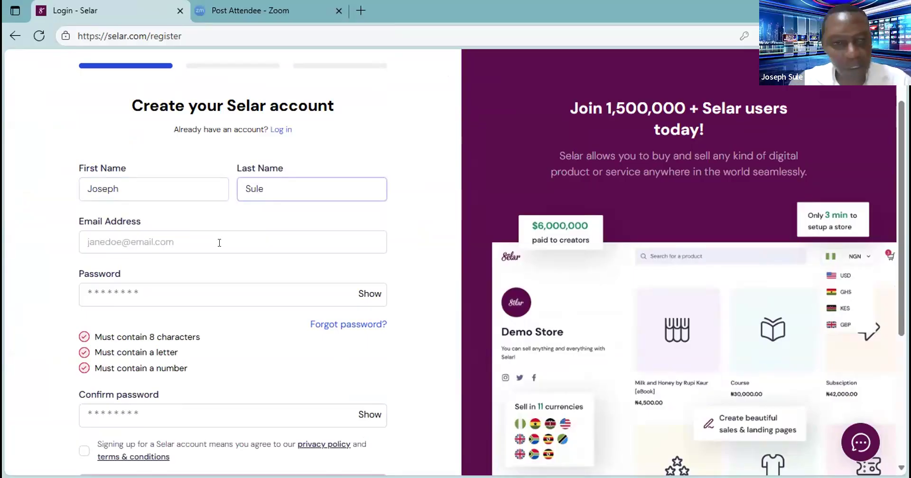
Choose the saved e-mail address and enter the account password and its confirmation
{"action": "left_click", "coordinate": [150, 243]}
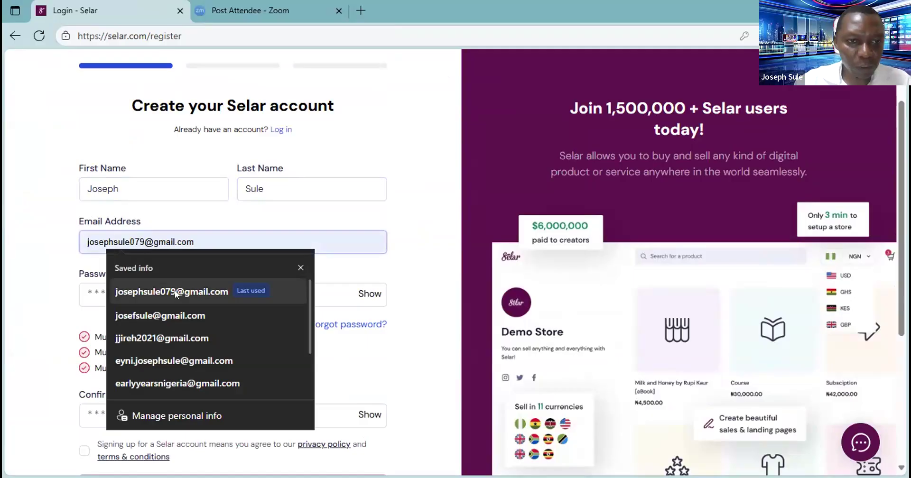
{"action": "left_click", "coordinate": [175, 293]}
{"action": "scroll", "coordinate": [231, 271], "scroll_direction": "down", "scroll_amount": 3}
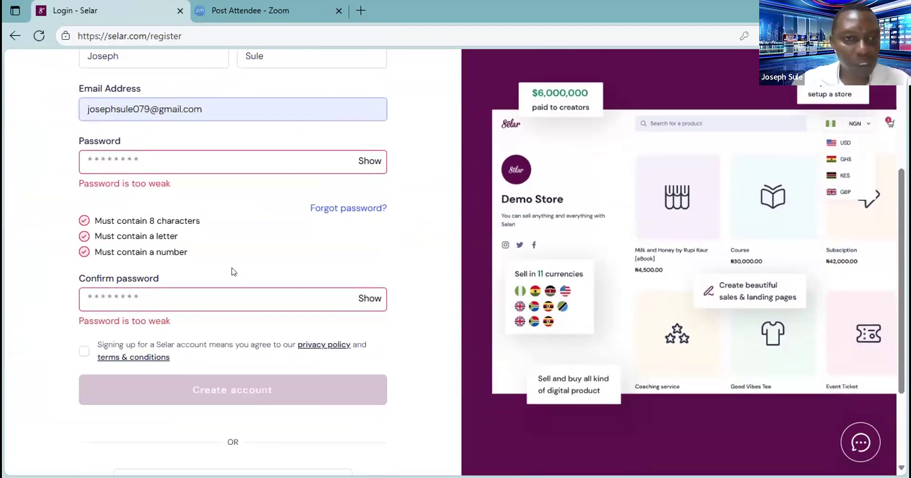
{"action": "scroll", "coordinate": [231, 271], "scroll_direction": "up", "scroll_amount": 3}
{"action": "left_click", "coordinate": [192, 292]}
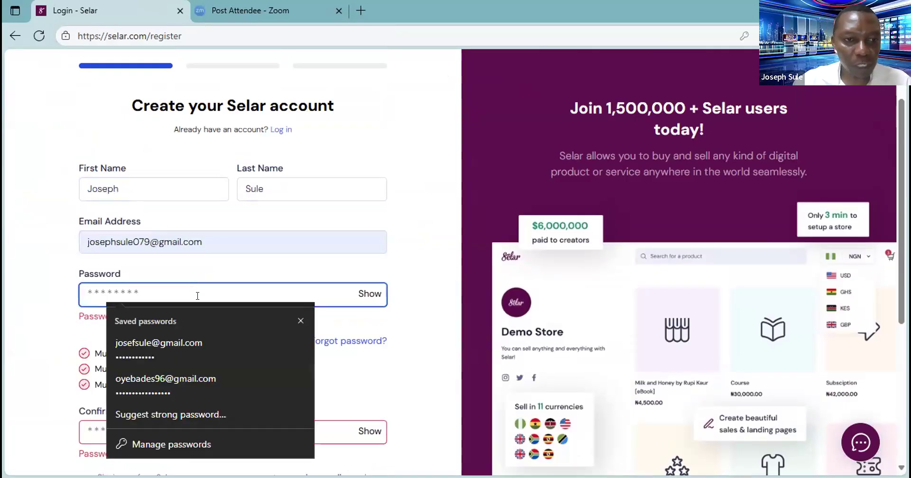
{"action": "type", "text": "•••••••"}
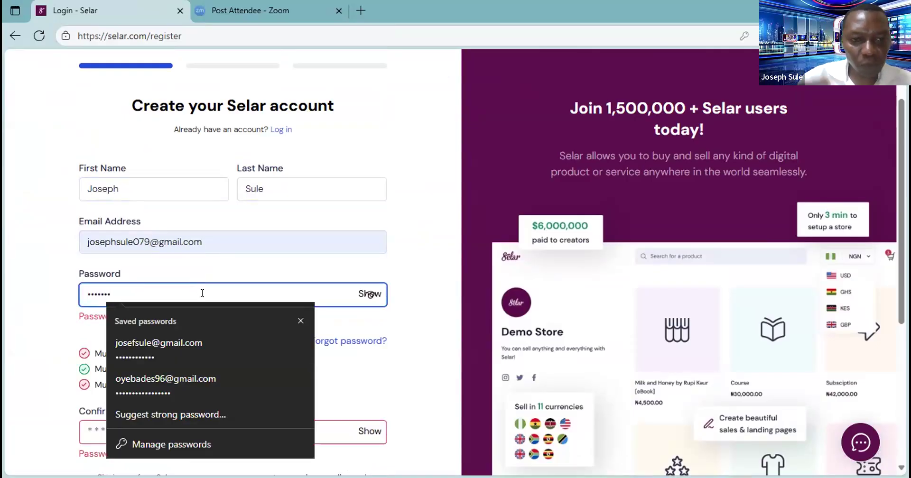
{"action": "type", "text": "•••"}
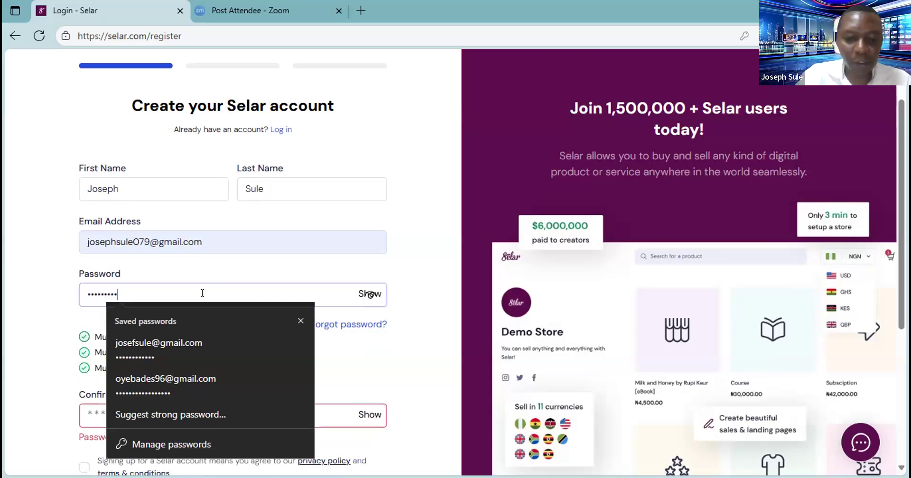
{"action": "type", "text": "•"}
{"action": "scroll", "coordinate": [299, 285], "scroll_direction": "down", "scroll_amount": 5}
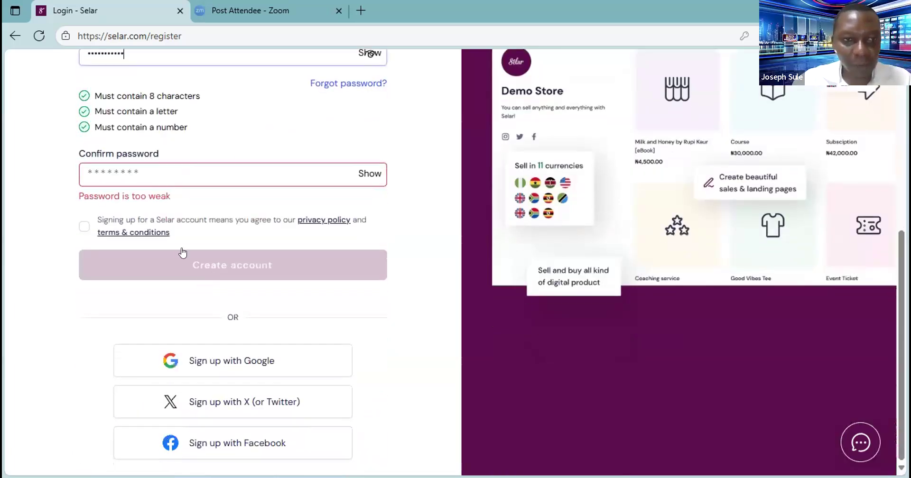
{"action": "scroll", "coordinate": [183, 252], "scroll_direction": "up", "scroll_amount": 1}
{"action": "left_click", "coordinate": [183, 252]}
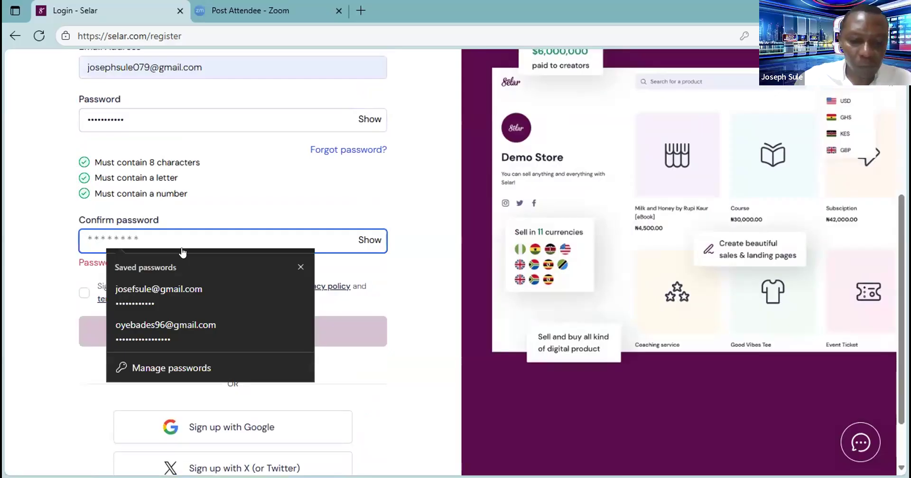
{"action": "type", "text": "••••••••••"}
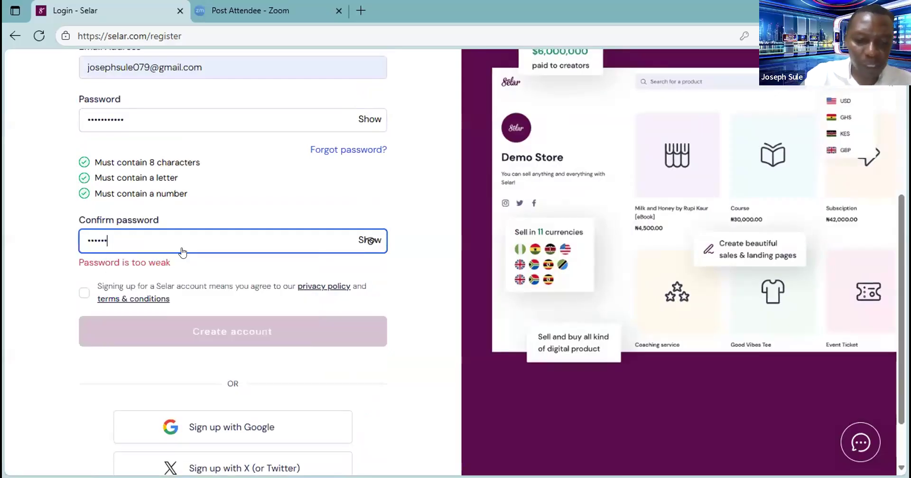
{"action": "type", "text": "•"}
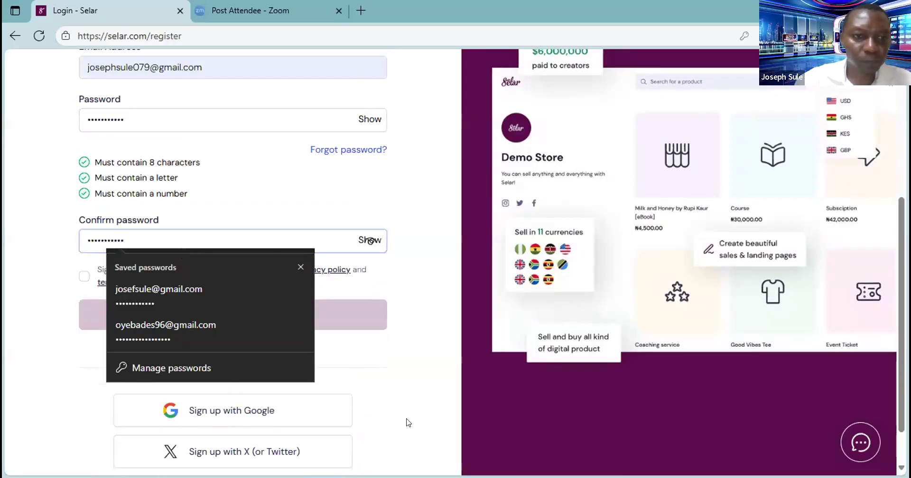
Accept the terms and conditions and submit the registration
{"action": "left_click", "coordinate": [412, 387]}
{"action": "scroll", "coordinate": [204, 261], "scroll_direction": "down", "scroll_amount": 1}
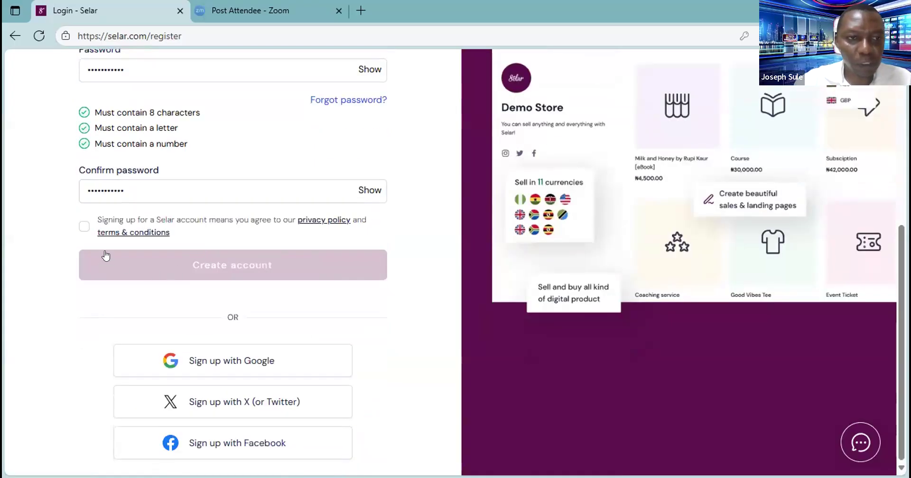
{"action": "left_click", "coordinate": [84, 226]}
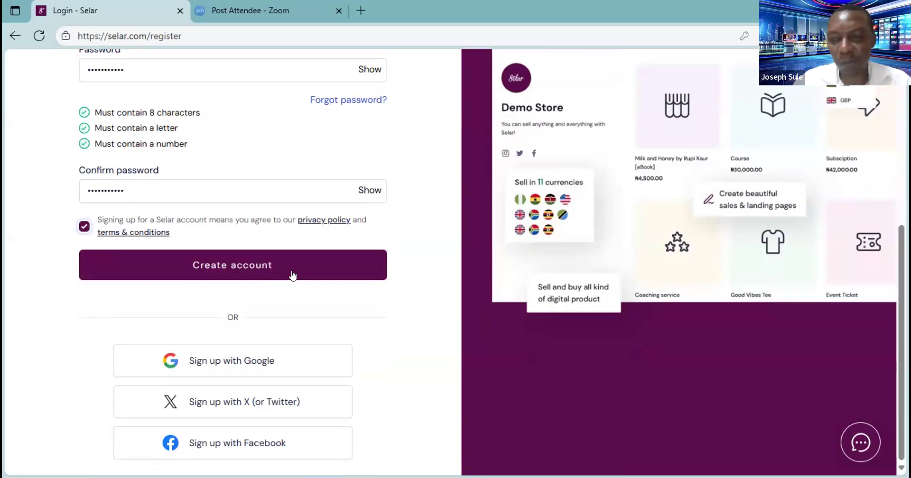
{"action": "left_click", "coordinate": [262, 266]}
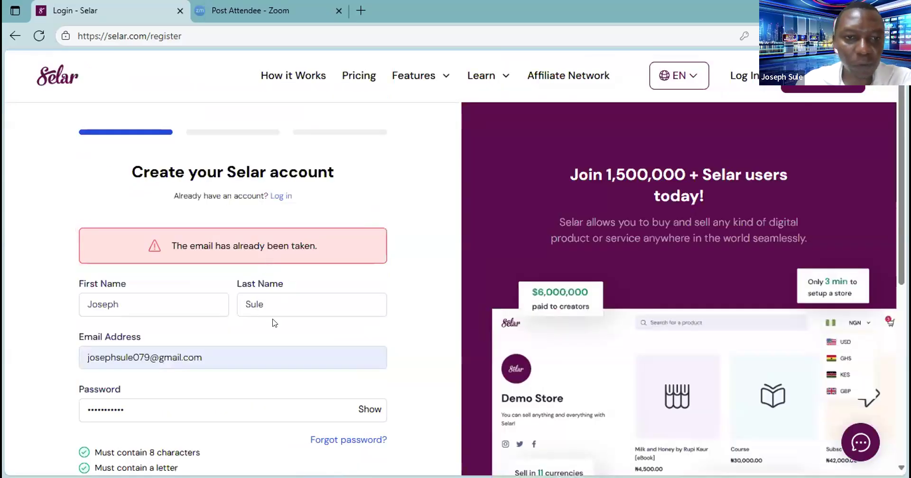
Switch to the login page and sign in with the saved account's credentials, checking the password
{"action": "scroll", "coordinate": [277, 313], "scroll_direction": "down", "scroll_amount": 2}
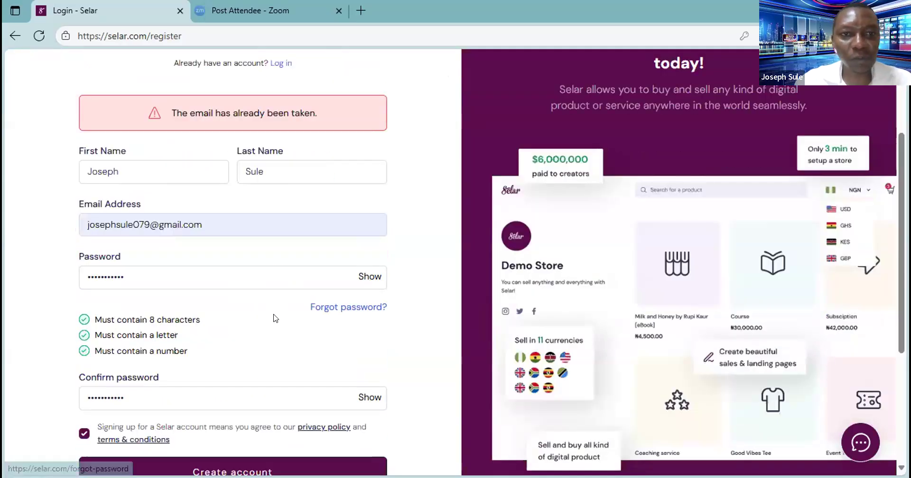
{"action": "scroll", "coordinate": [277, 313], "scroll_direction": "down", "scroll_amount": 3}
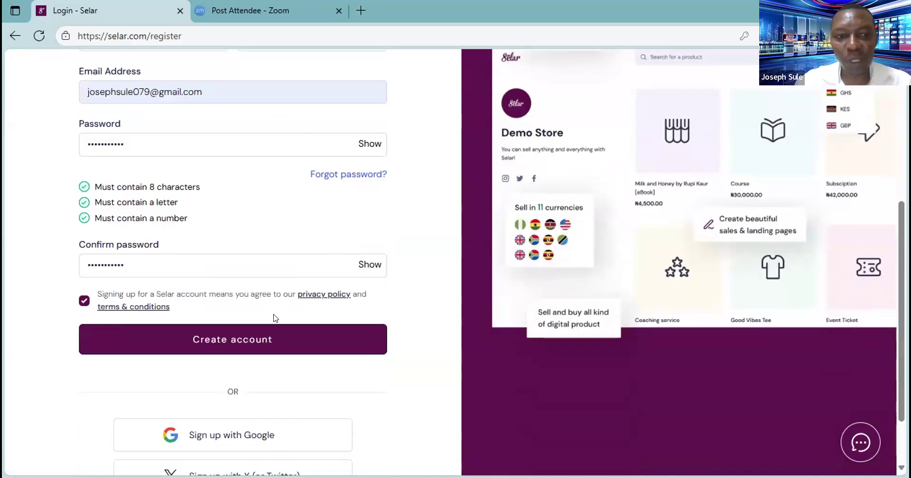
{"action": "scroll", "coordinate": [275, 317], "scroll_direction": "down", "scroll_amount": 2}
{"action": "scroll", "coordinate": [277, 318], "scroll_direction": "up", "scroll_amount": 3}
{"action": "scroll", "coordinate": [281, 318], "scroll_direction": "down", "scroll_amount": 2}
{"action": "scroll", "coordinate": [280, 318], "scroll_direction": "up", "scroll_amount": 2}
{"action": "scroll", "coordinate": [280, 317], "scroll_direction": "up", "scroll_amount": 2}
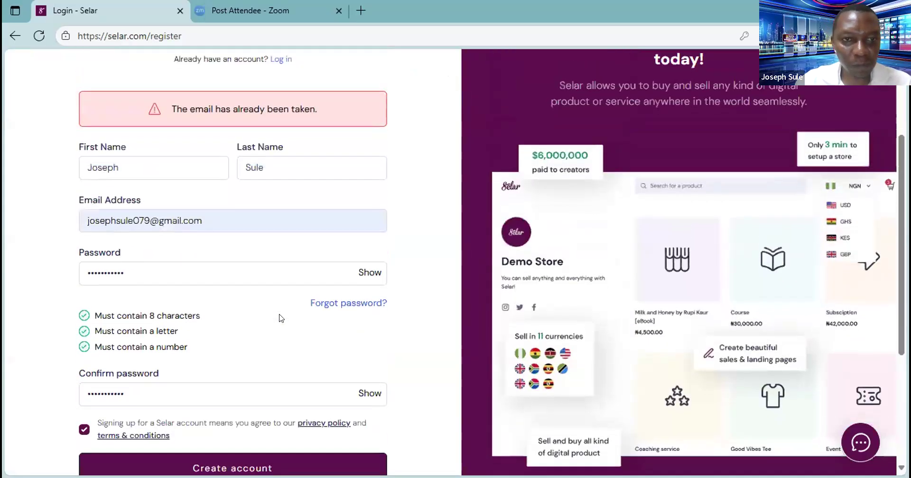
{"action": "scroll", "coordinate": [281, 316], "scroll_direction": "down", "scroll_amount": 5}
{"action": "scroll", "coordinate": [281, 318], "scroll_direction": "up", "scroll_amount": 10}
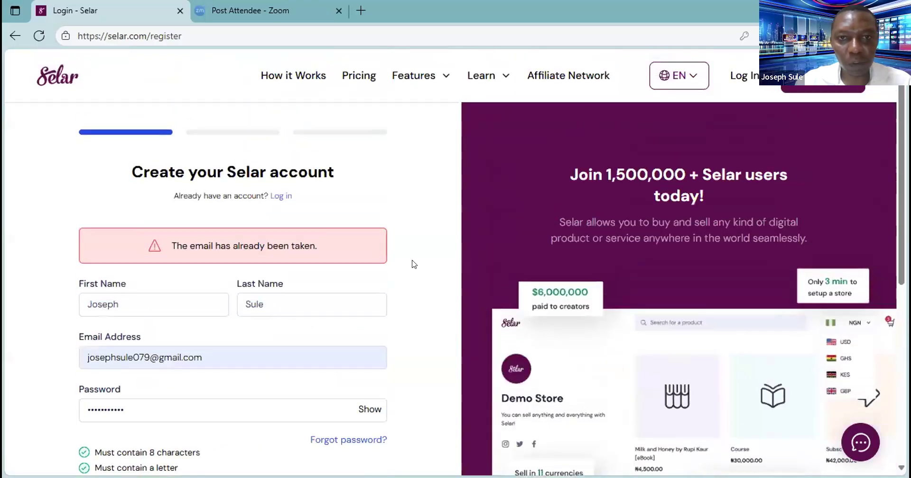
{"action": "left_click", "coordinate": [741, 80]}
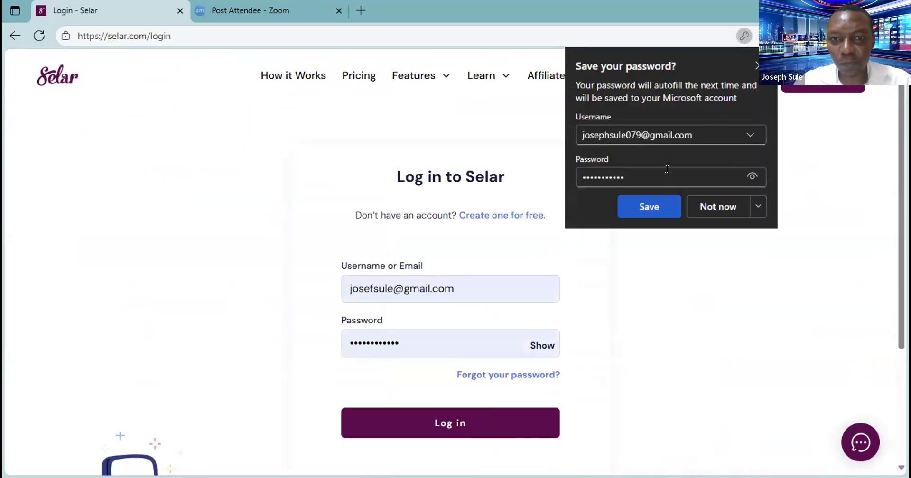
{"action": "left_click", "coordinate": [414, 340]}
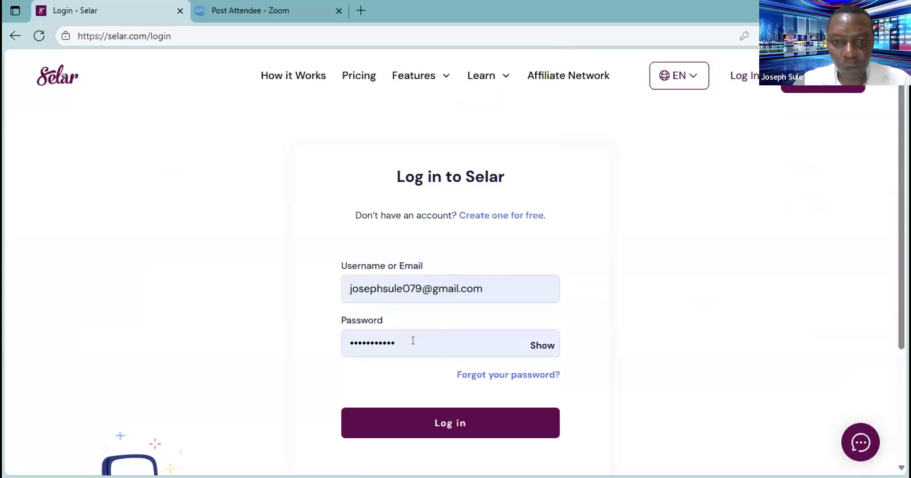
{"action": "left_click", "coordinate": [539, 346]}
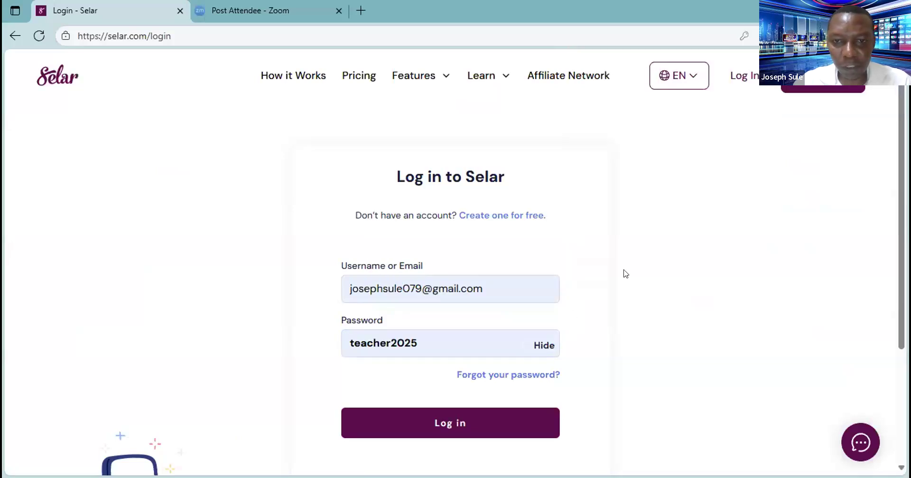
{"action": "left_click", "coordinate": [478, 422]}
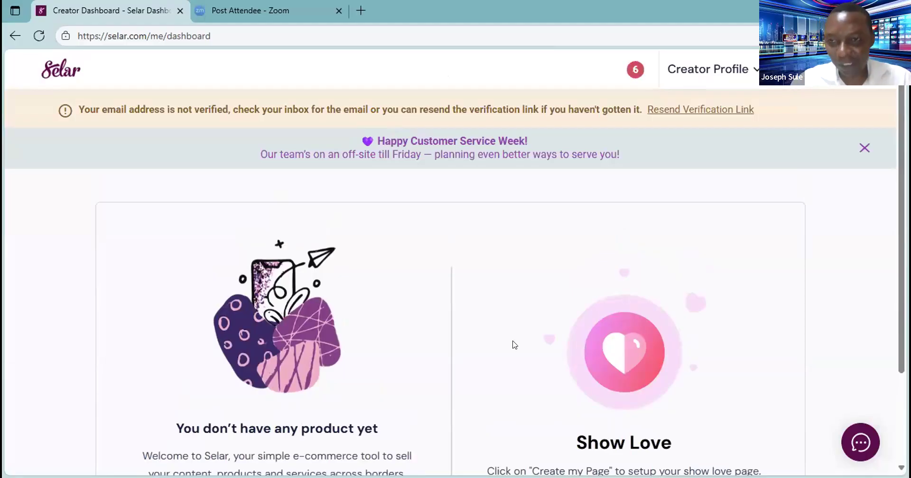
Scroll the dashboard and go to the Setup your bank details page via Add bank details
{"action": "scroll", "coordinate": [513, 344], "scroll_direction": "down", "scroll_amount": 2}
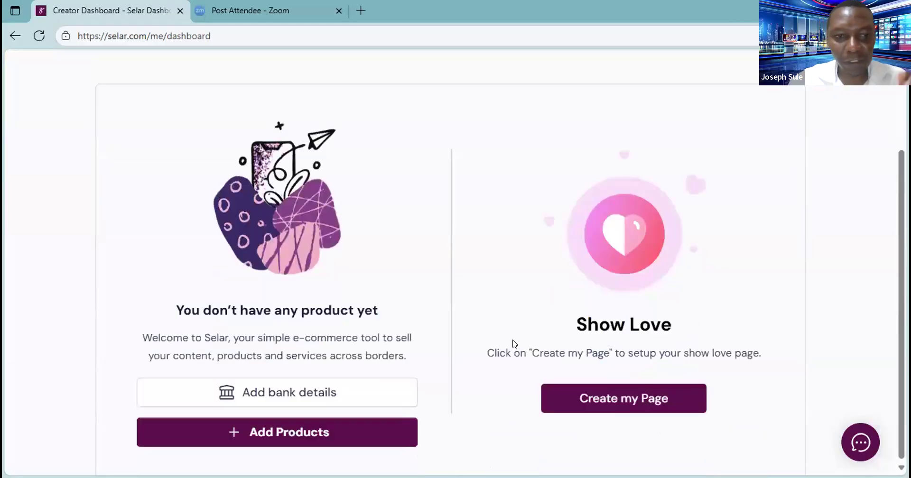
{"action": "scroll", "coordinate": [513, 339], "scroll_direction": "up", "scroll_amount": 2}
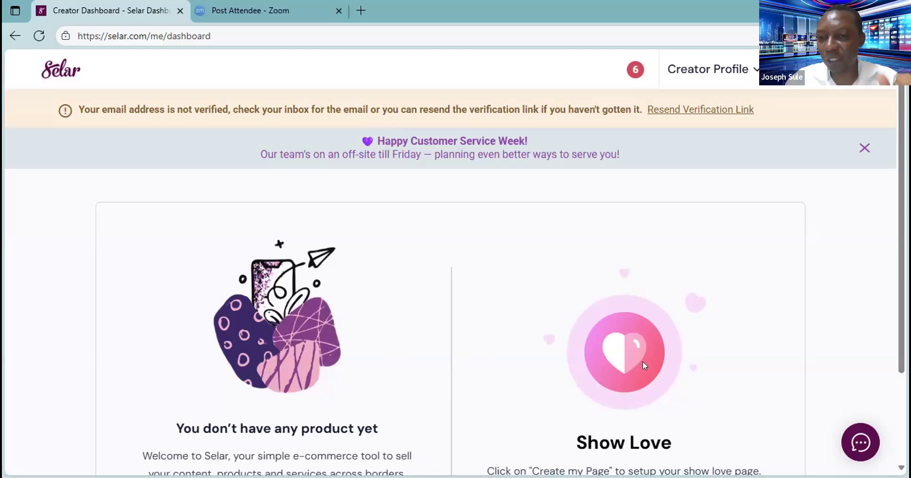
{"action": "scroll", "coordinate": [433, 356], "scroll_direction": "down", "scroll_amount": 1}
{"action": "scroll", "coordinate": [432, 356], "scroll_direction": "down", "scroll_amount": 2}
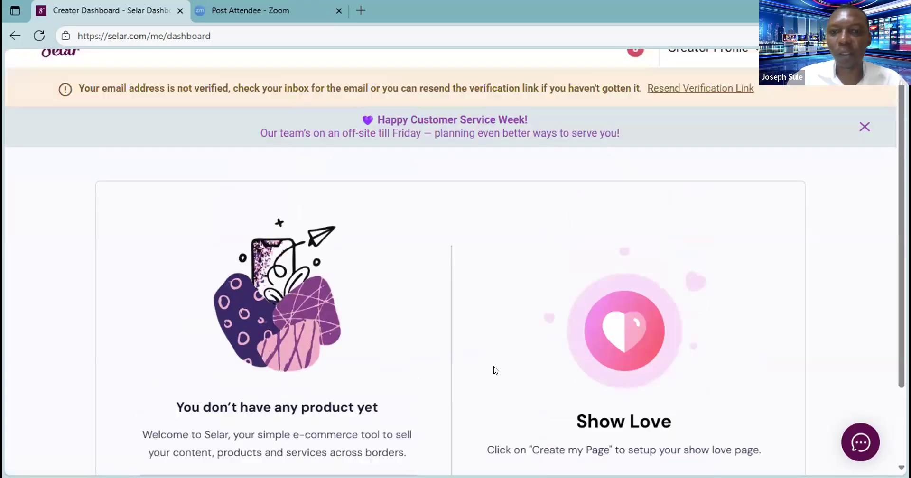
{"action": "scroll", "coordinate": [489, 377], "scroll_direction": "up", "scroll_amount": 3}
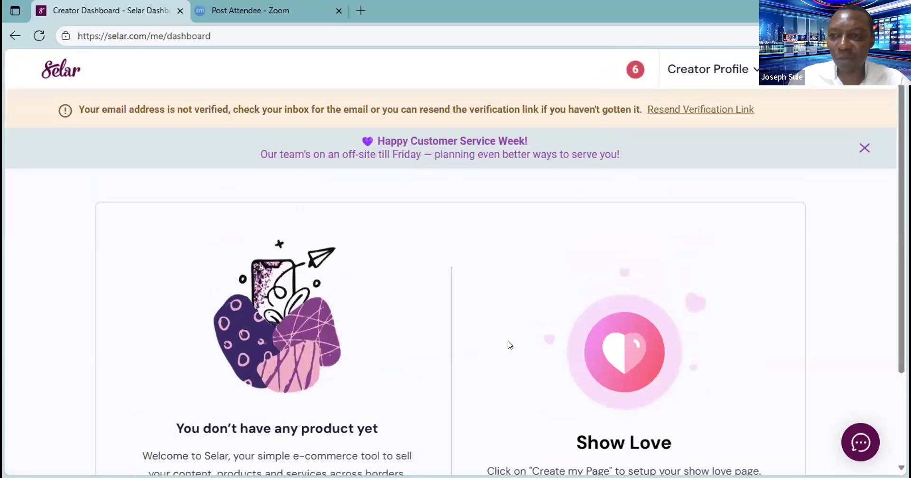
{"action": "scroll", "coordinate": [510, 341], "scroll_direction": "down", "scroll_amount": 3}
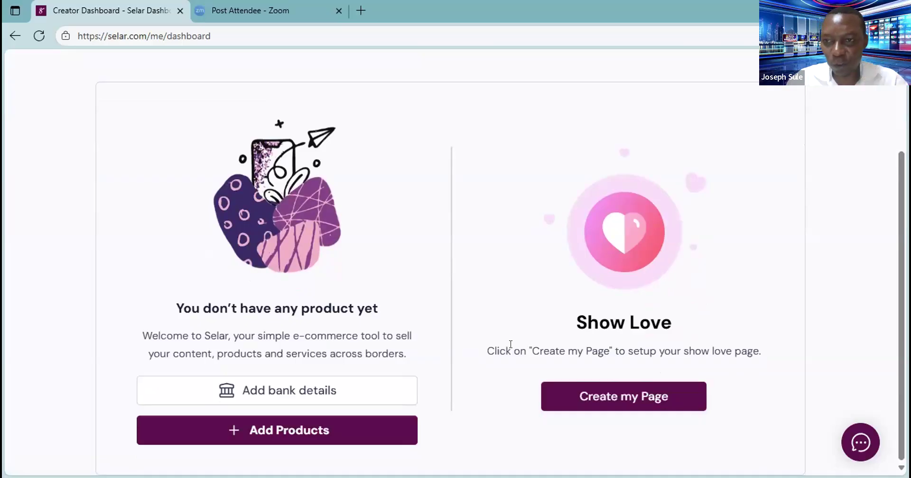
{"action": "scroll", "coordinate": [408, 299], "scroll_direction": "up", "scroll_amount": 3}
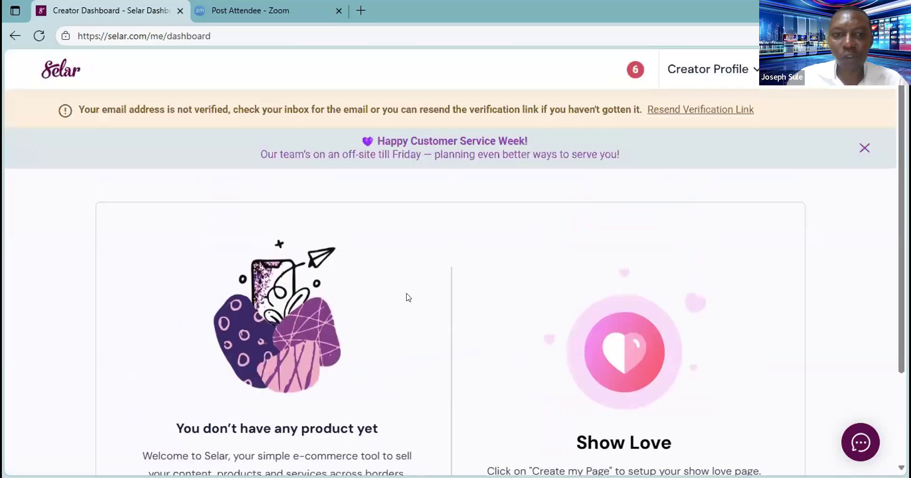
{"action": "scroll", "coordinate": [407, 301], "scroll_direction": "down", "scroll_amount": 3}
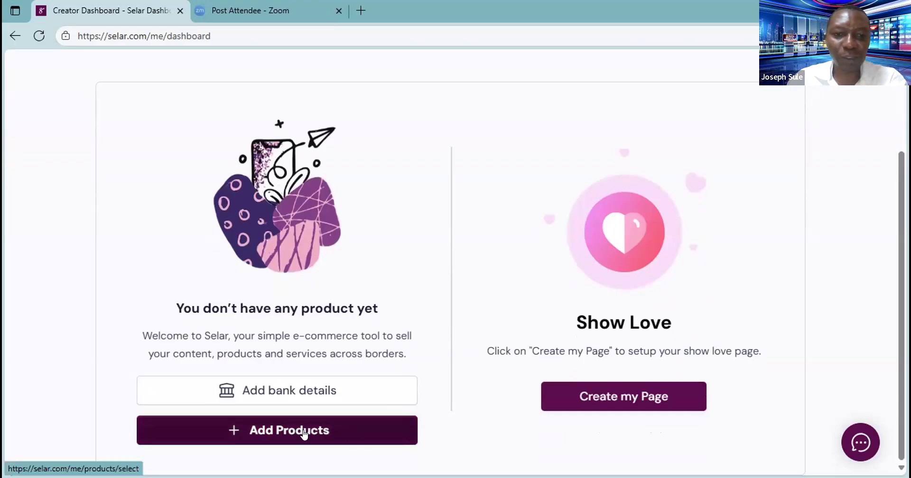
{"action": "left_click", "coordinate": [272, 392]}
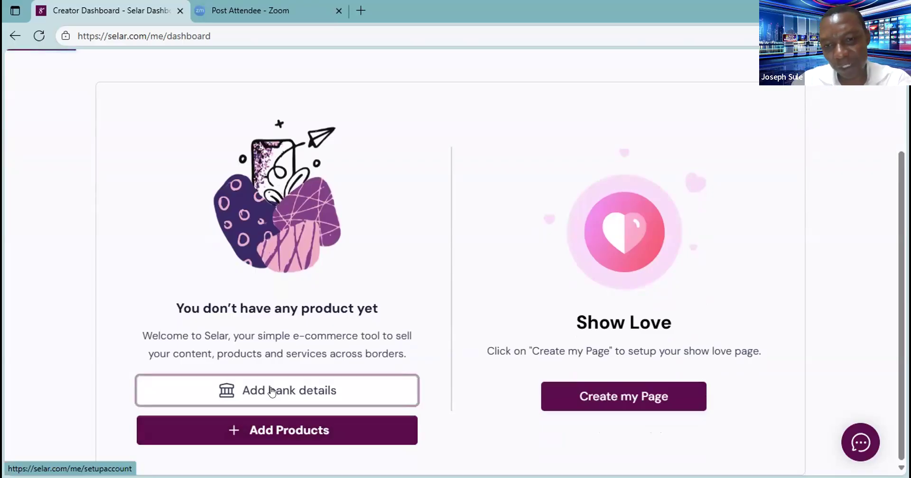
{"action": "scroll", "coordinate": [328, 376], "scroll_direction": "down", "scroll_amount": 4}
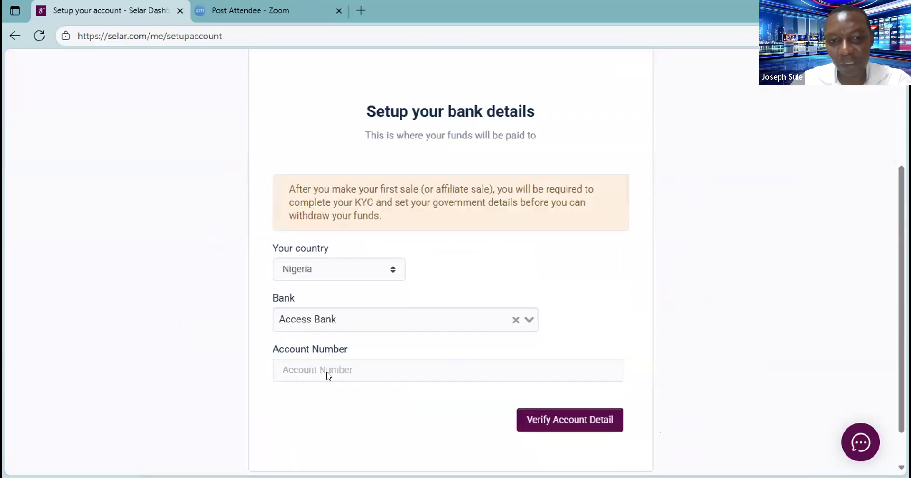
{"action": "scroll", "coordinate": [327, 376], "scroll_direction": "down", "scroll_amount": 1}
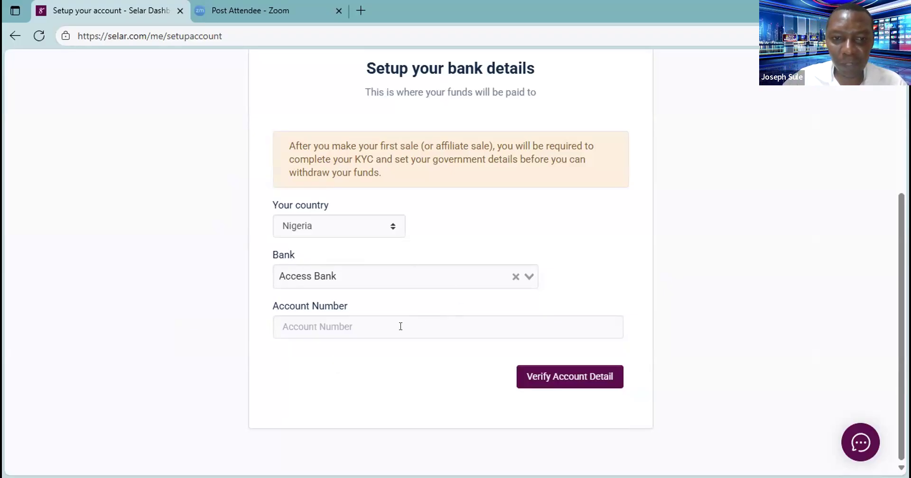
{"action": "left_click", "coordinate": [580, 374]}
{"action": "scroll", "coordinate": [581, 377], "scroll_direction": "down", "scroll_amount": 4}
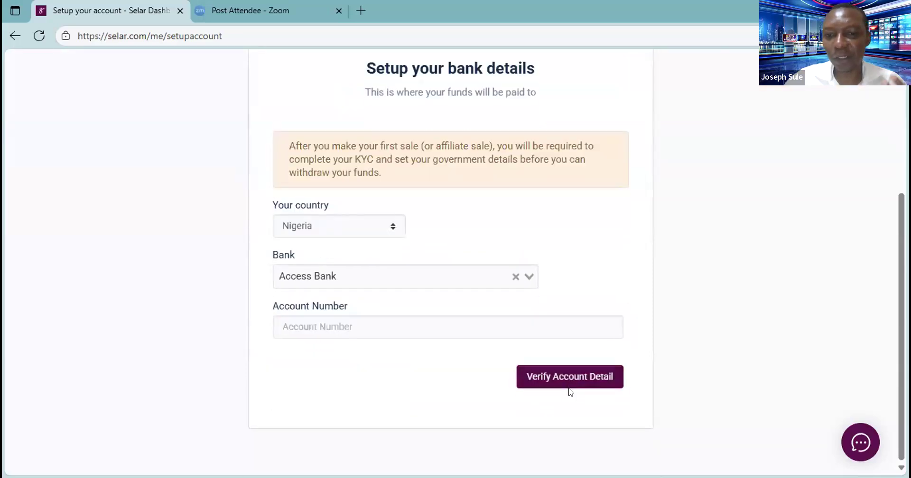
{"action": "left_click", "coordinate": [569, 387]}
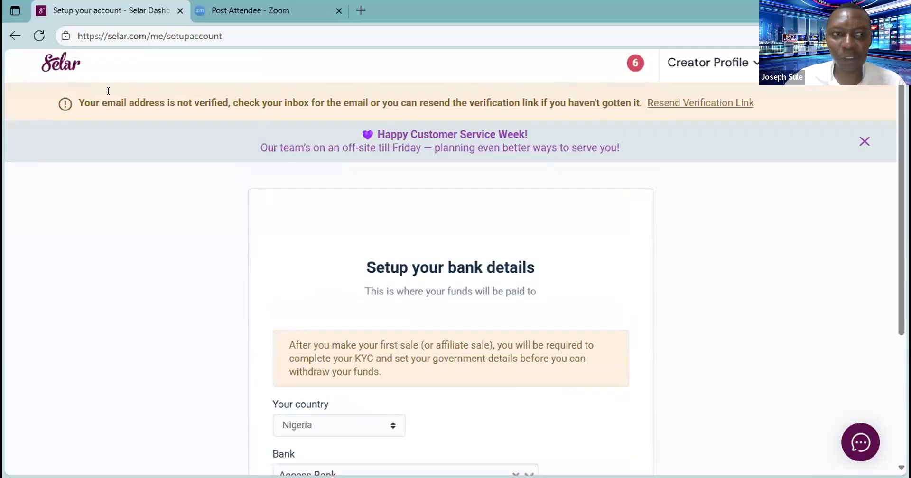
{"action": "left_click", "coordinate": [15, 36]}
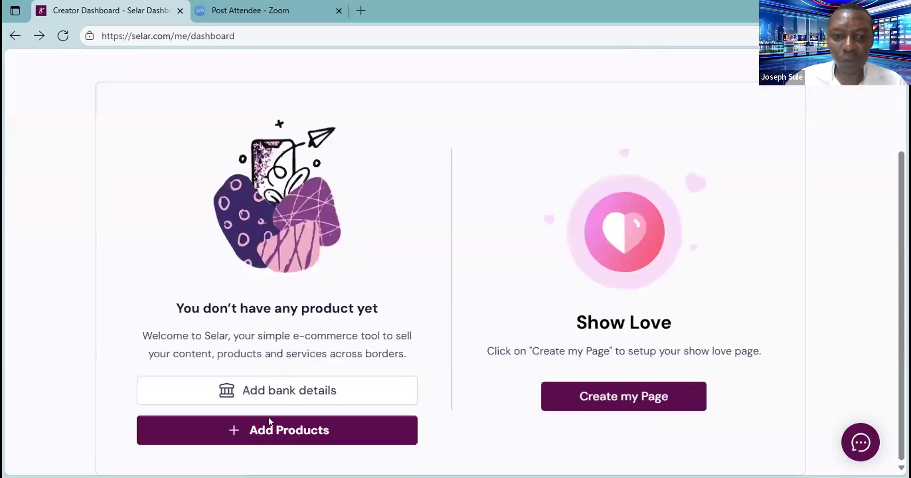
{"action": "left_click", "coordinate": [278, 427]}
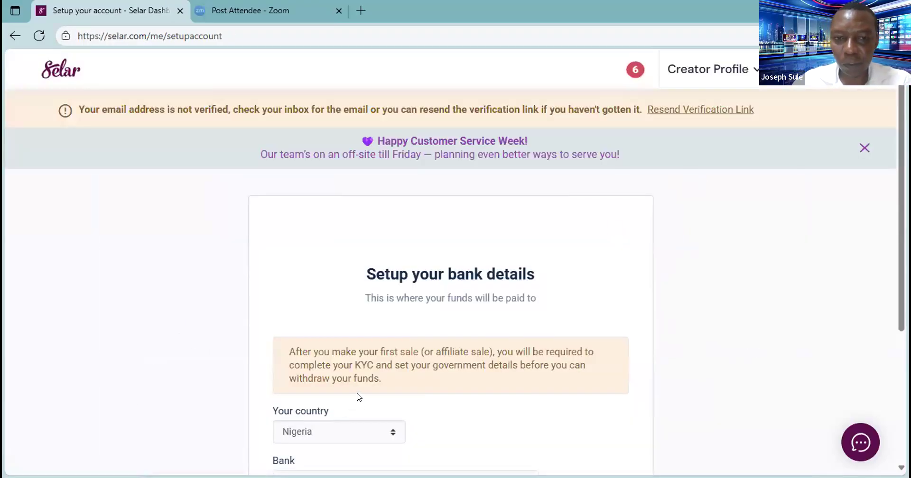
{"action": "scroll", "coordinate": [359, 397], "scroll_direction": "down", "scroll_amount": 4}
{"action": "scroll", "coordinate": [368, 378], "scroll_direction": "down", "scroll_amount": 1}
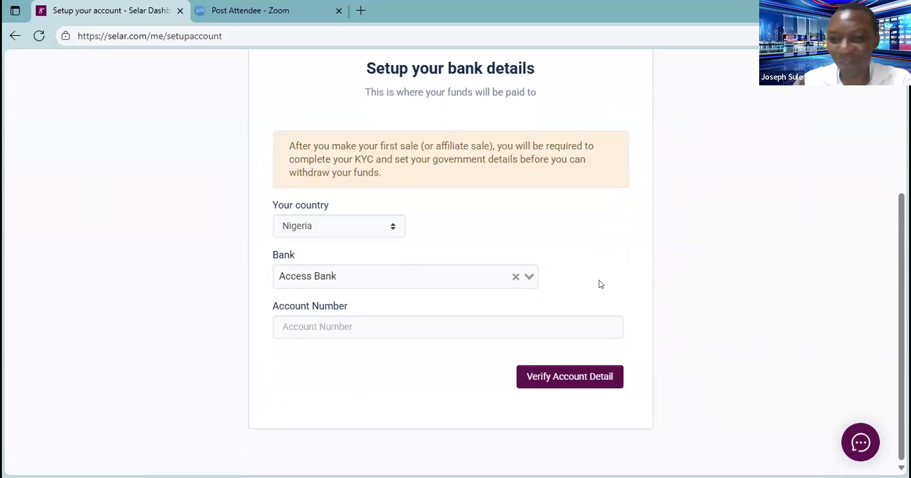
{"action": "scroll", "coordinate": [345, 291], "scroll_direction": "up", "scroll_amount": 2}
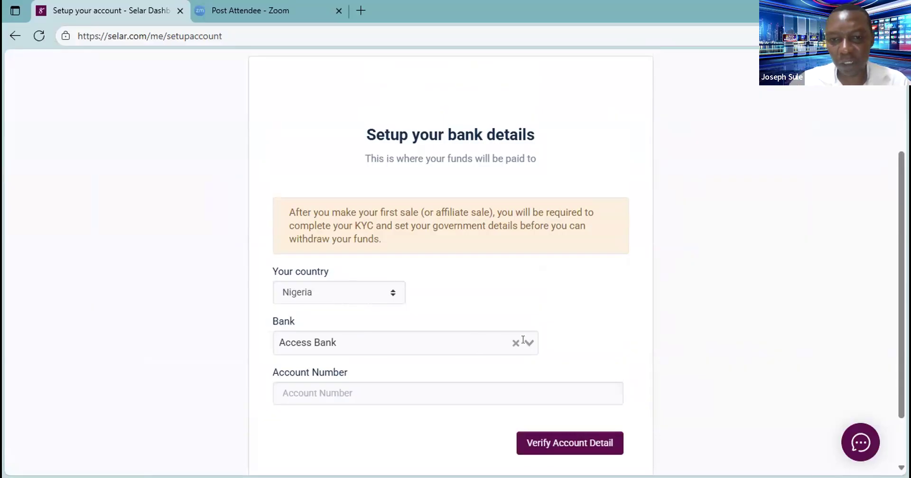
Pick Guaranty Trust Bank by searching 'Gua' and enter the payout account number
{"action": "left_click", "coordinate": [456, 346]}
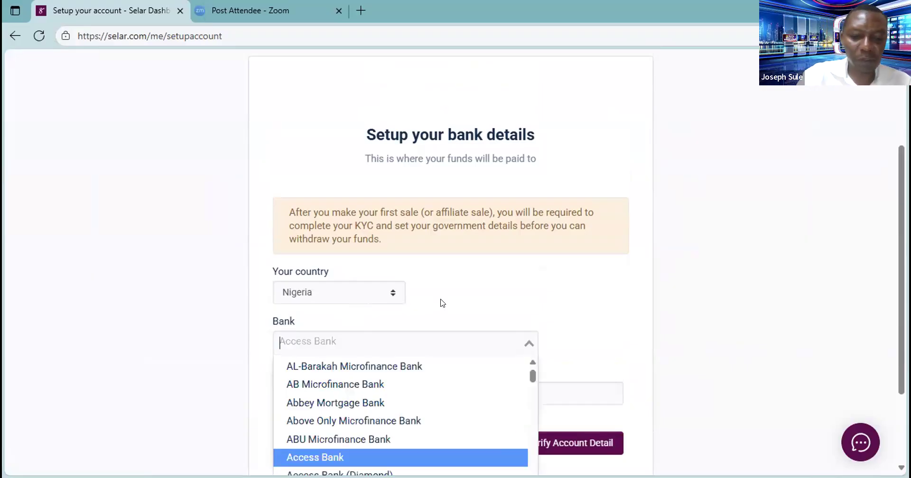
{"action": "type", "text": "GTb"}
{"action": "key", "text": "BackSpace"}
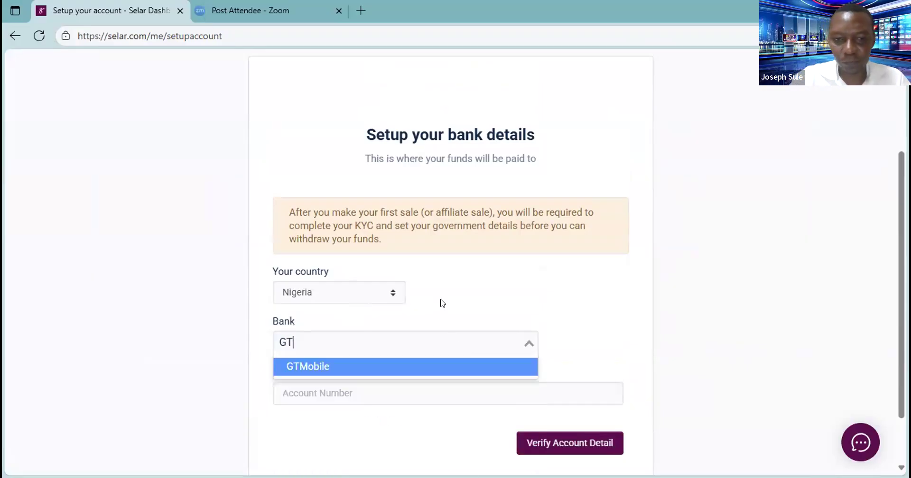
{"action": "type", "text": "ban"}
{"action": "key", "text": "BackSpace"}
{"action": "key", "text": "BackSpace"}
{"action": "key", "text": "BackSpace"}
{"action": "key", "text": "BackSpace"}
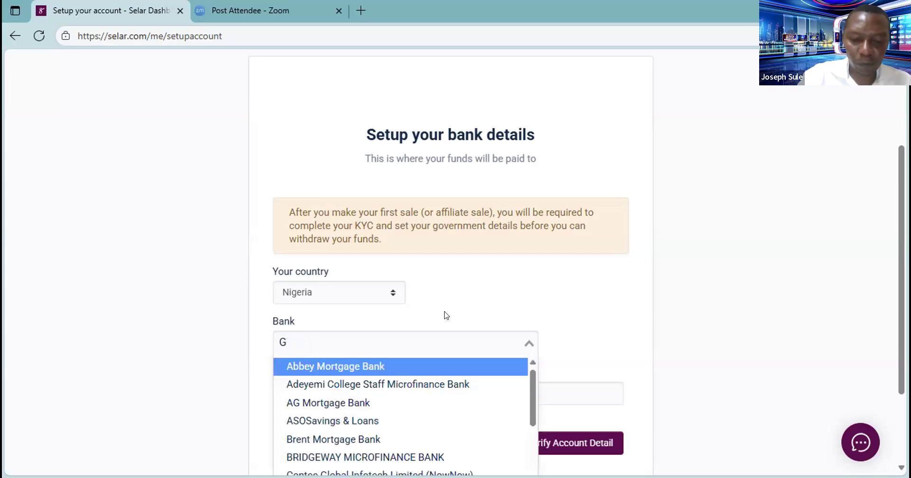
{"action": "type", "text": "ua"}
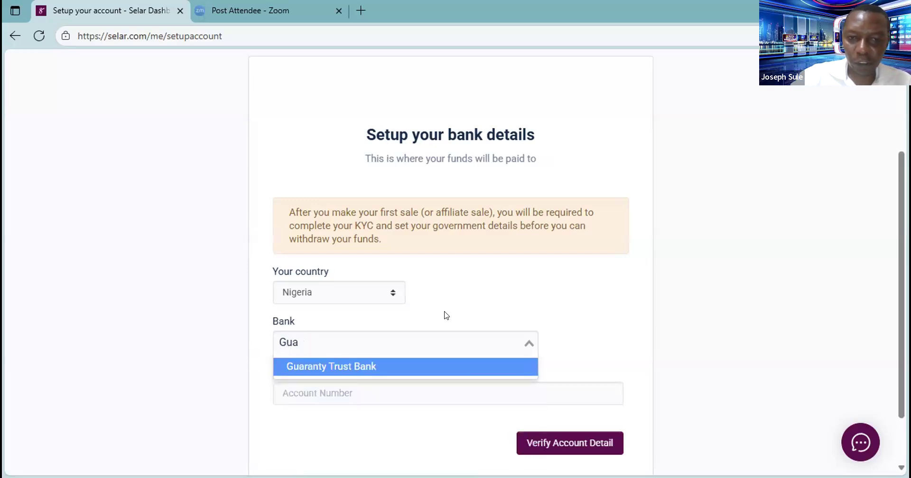
{"action": "left_click", "coordinate": [411, 369]}
{"action": "left_click", "coordinate": [377, 389]}
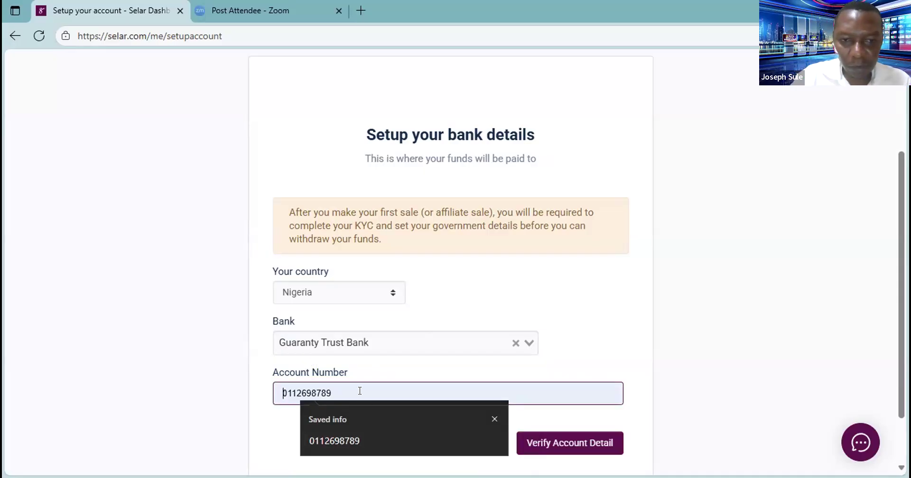
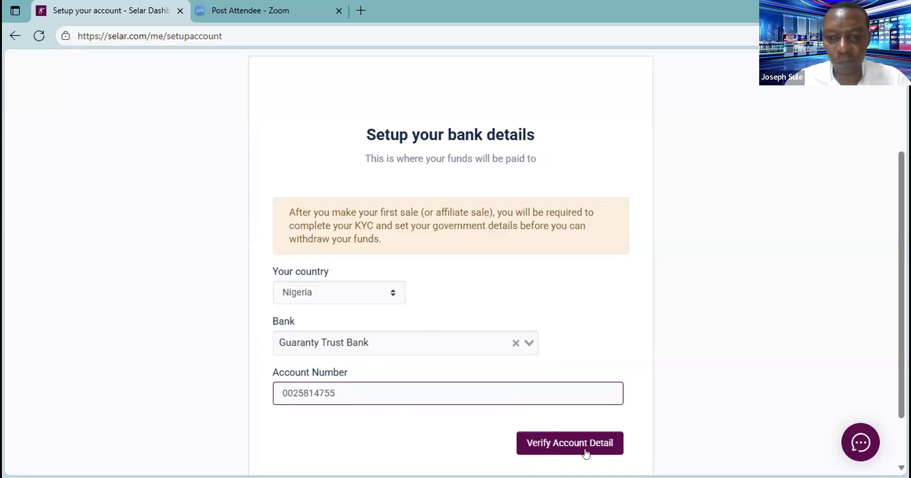
{"action": "left_click", "coordinate": [594, 443]}
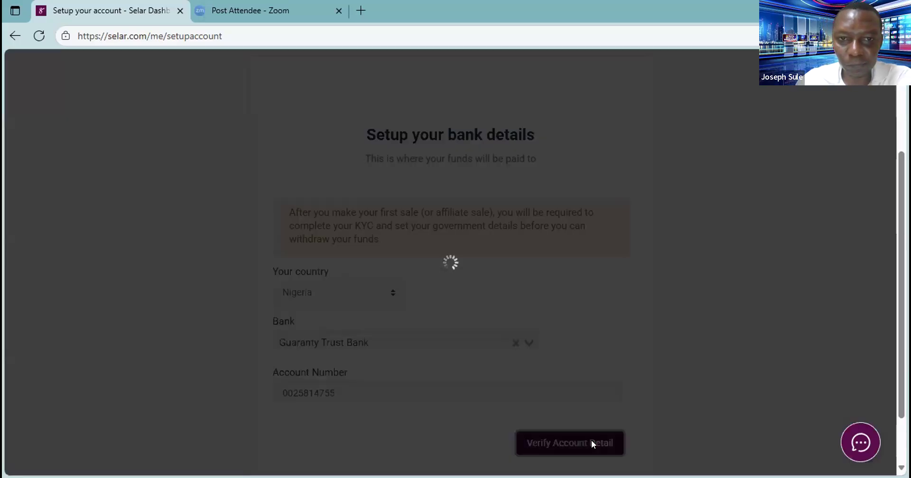
{"action": "scroll", "coordinate": [592, 441], "scroll_direction": "down", "scroll_amount": 2}
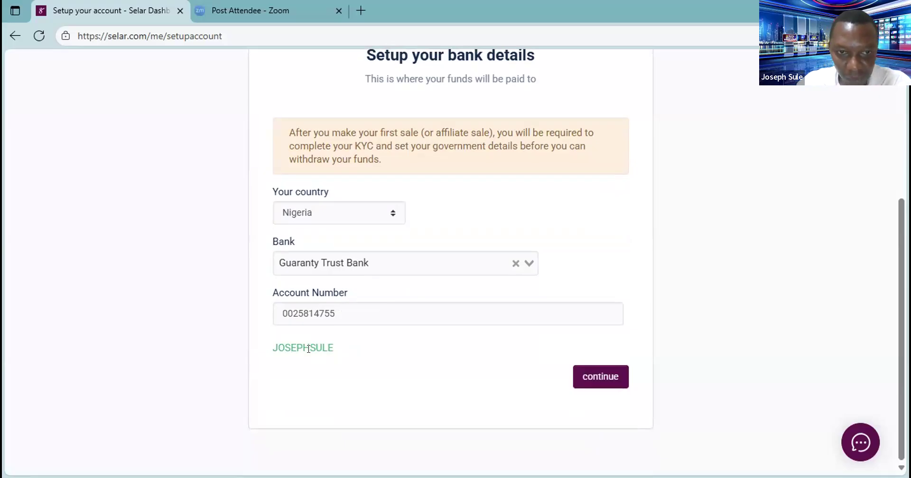
{"action": "left_click", "coordinate": [606, 382]}
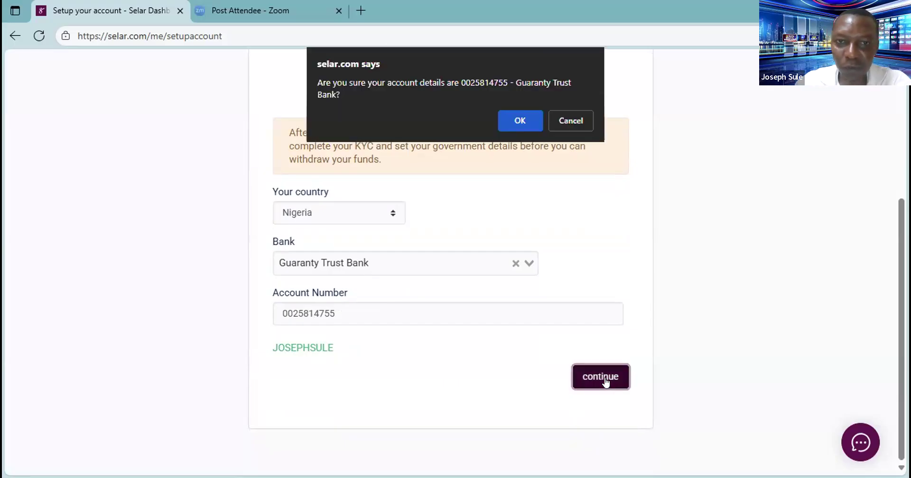
{"action": "left_click", "coordinate": [514, 120]}
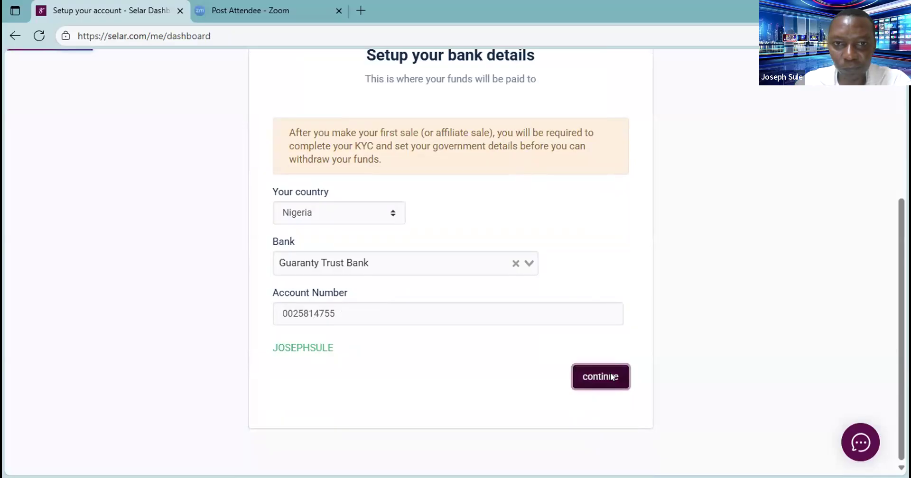
{"action": "scroll", "coordinate": [347, 334], "scroll_direction": "down", "scroll_amount": 3}
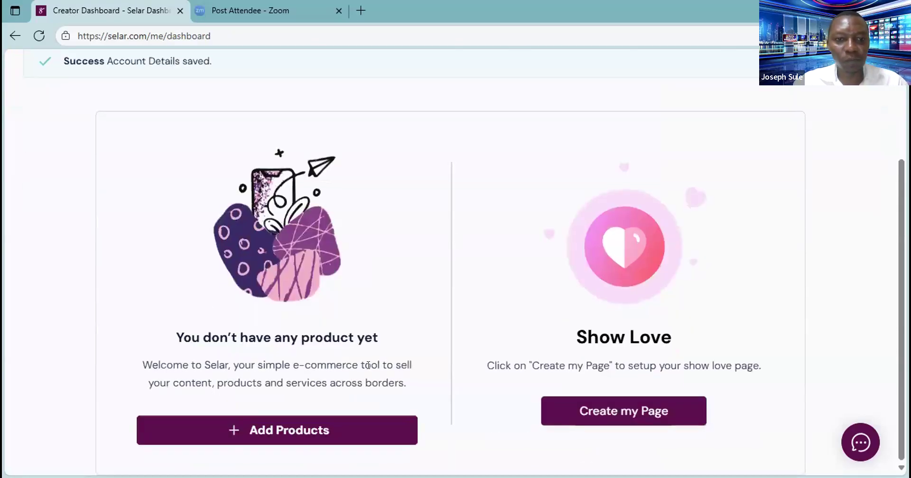
{"action": "scroll", "coordinate": [385, 383], "scroll_direction": "up", "scroll_amount": 3}
{"action": "scroll", "coordinate": [390, 382], "scroll_direction": "down", "scroll_amount": 3}
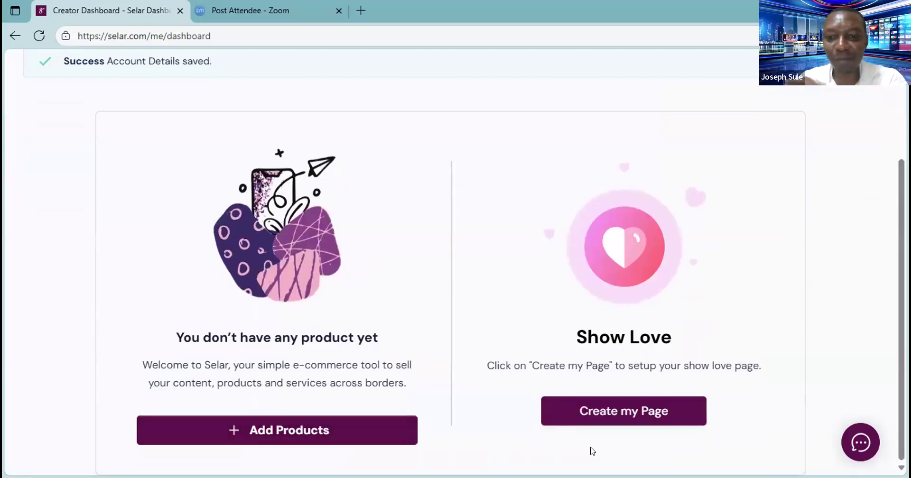
{"action": "scroll", "coordinate": [577, 439], "scroll_direction": "up", "scroll_amount": 3}
{"action": "scroll", "coordinate": [572, 429], "scroll_direction": "down", "scroll_amount": 3}
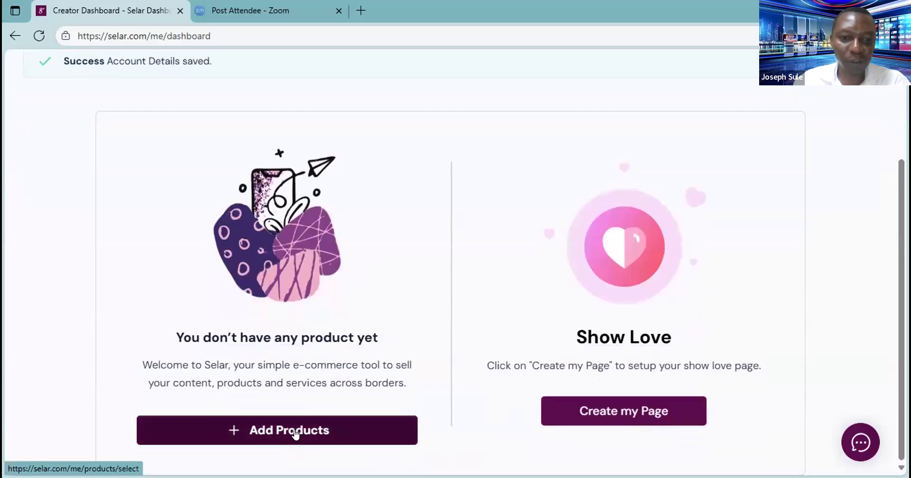
Start a new product from Add Products and browse the product type cards
{"action": "left_click", "coordinate": [295, 433]}
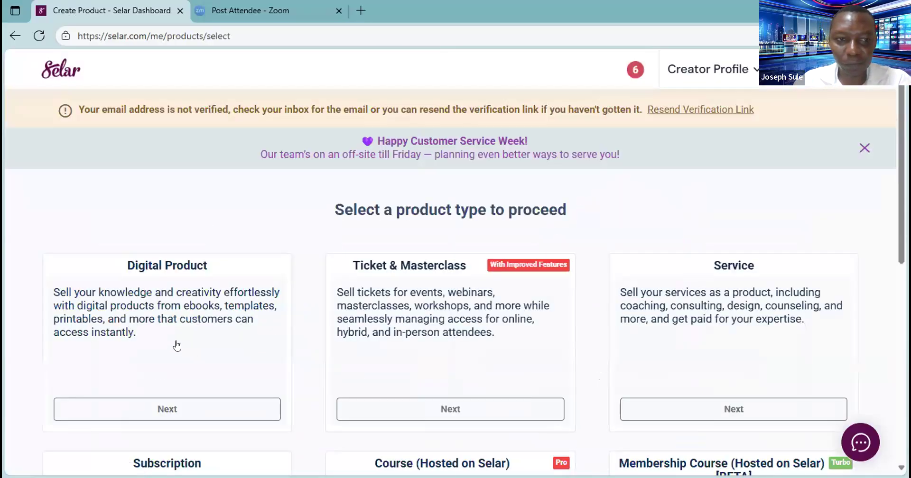
{"action": "scroll", "coordinate": [228, 351], "scroll_direction": "down", "scroll_amount": 2}
{"action": "scroll", "coordinate": [250, 366], "scroll_direction": "down", "scroll_amount": 2}
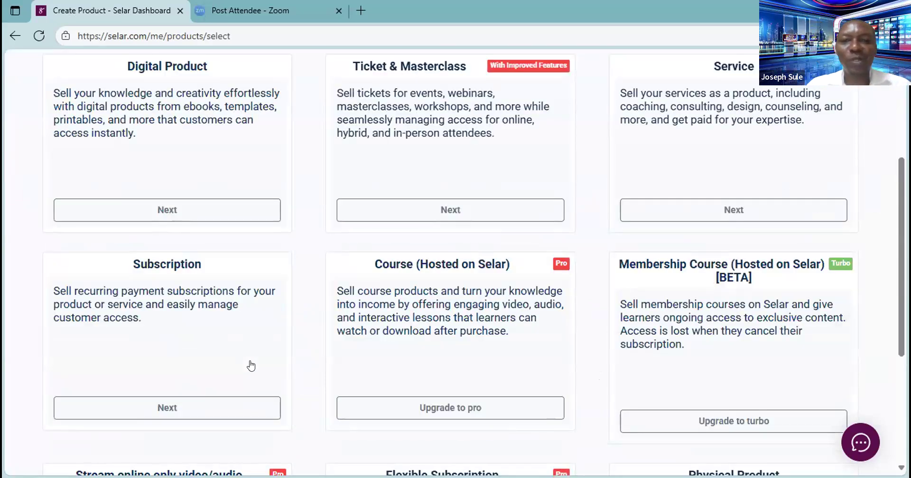
{"action": "scroll", "coordinate": [159, 178], "scroll_direction": "up", "scroll_amount": 4}
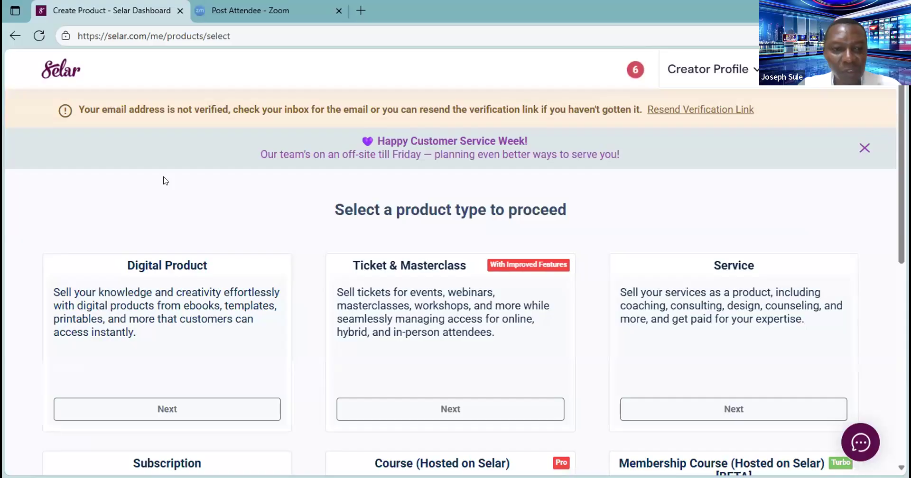
{"action": "scroll", "coordinate": [165, 181], "scroll_direction": "down", "scroll_amount": 1}
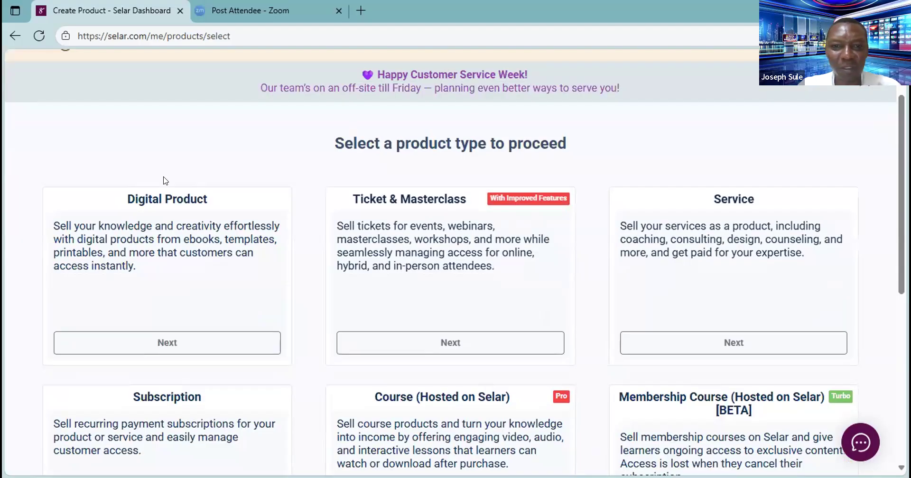
{"action": "scroll", "coordinate": [164, 181], "scroll_direction": "down", "scroll_amount": 2}
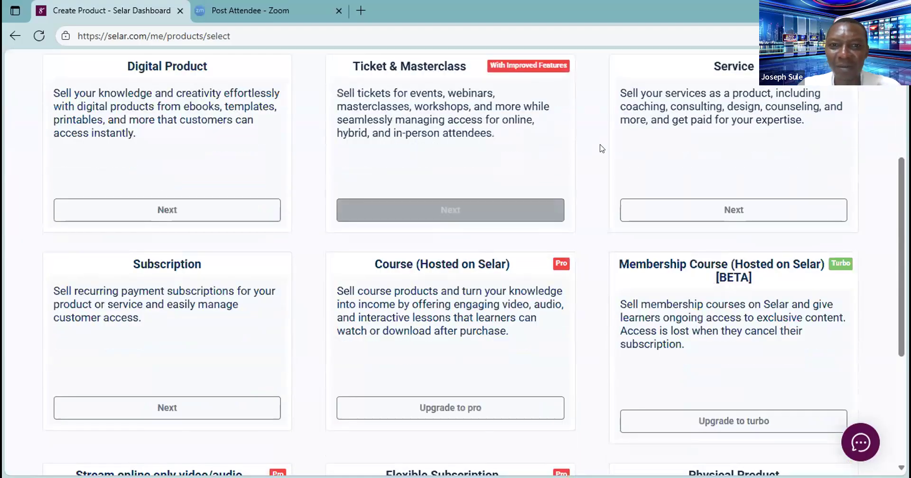
{"action": "scroll", "coordinate": [676, 142], "scroll_direction": "down", "scroll_amount": 1}
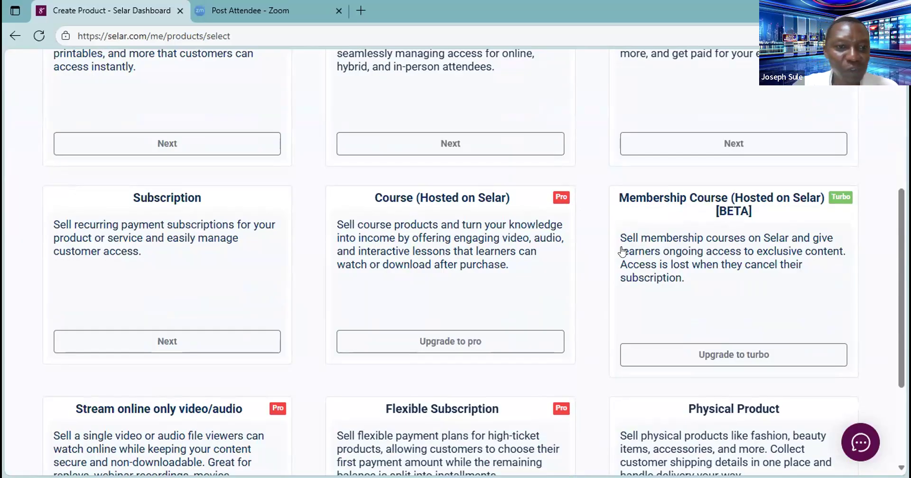
{"action": "scroll", "coordinate": [243, 374], "scroll_direction": "down", "scroll_amount": 3}
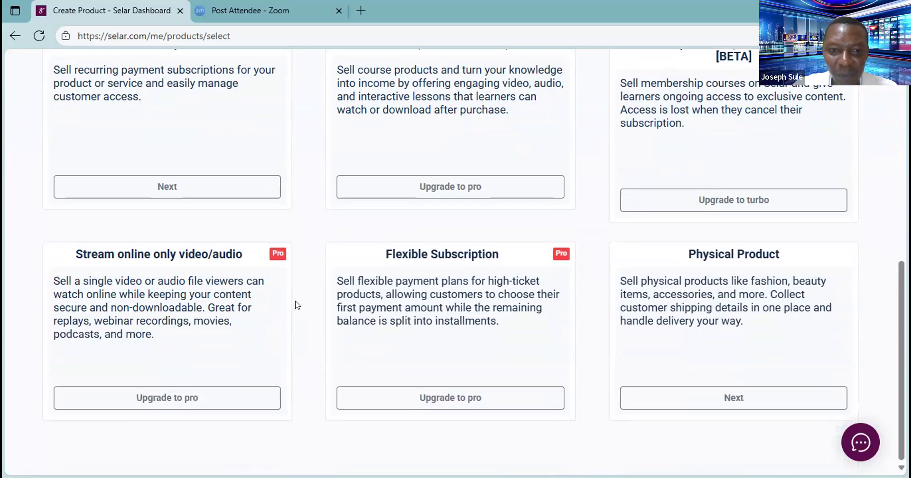
{"action": "scroll", "coordinate": [297, 305], "scroll_direction": "up", "scroll_amount": 8}
{"action": "scroll", "coordinate": [610, 387], "scroll_direction": "down", "scroll_amount": 8}
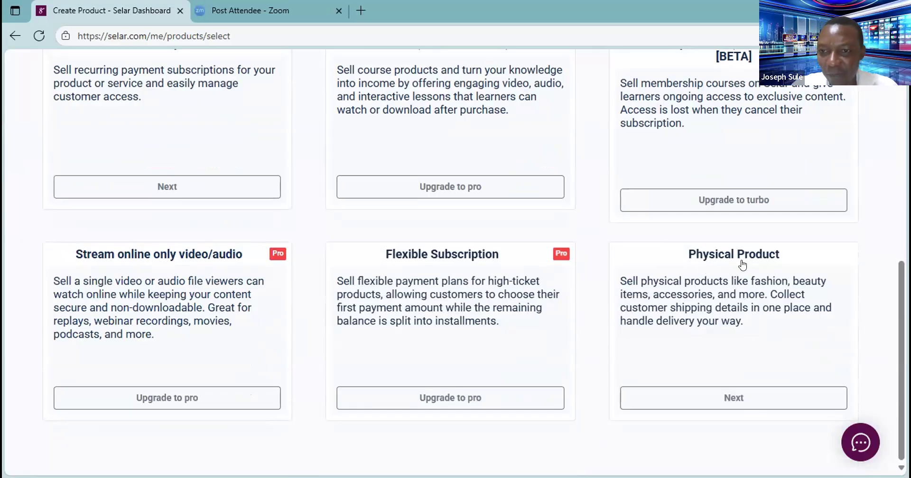
{"action": "scroll", "coordinate": [707, 305], "scroll_direction": "up", "scroll_amount": 3}
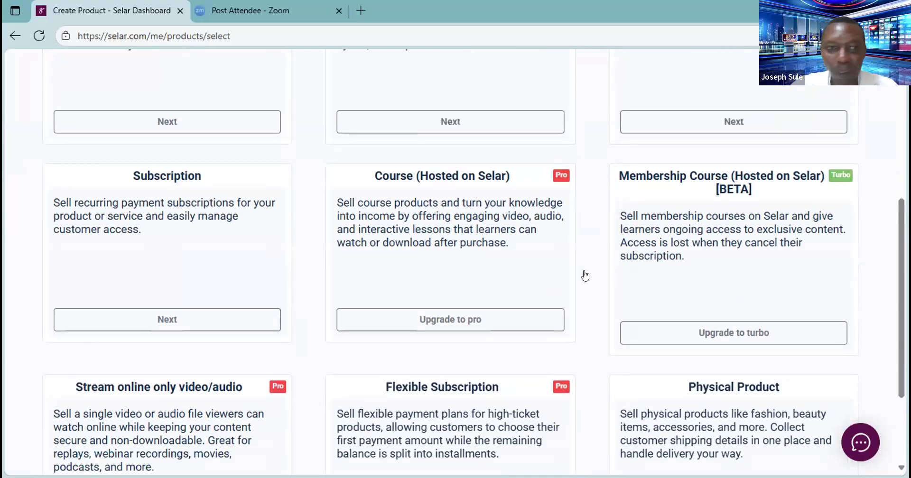
{"action": "scroll", "coordinate": [171, 283], "scroll_direction": "up", "scroll_amount": 6}
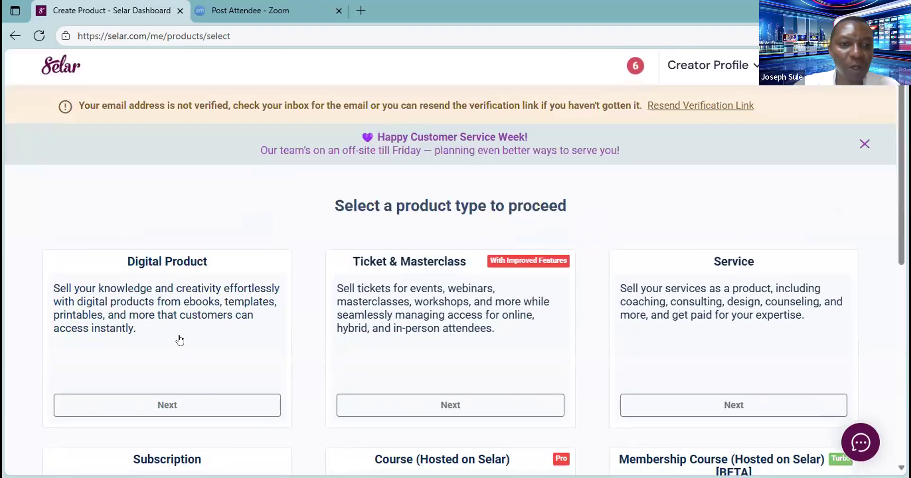
{"action": "scroll", "coordinate": [175, 338], "scroll_direction": "down", "scroll_amount": 1}
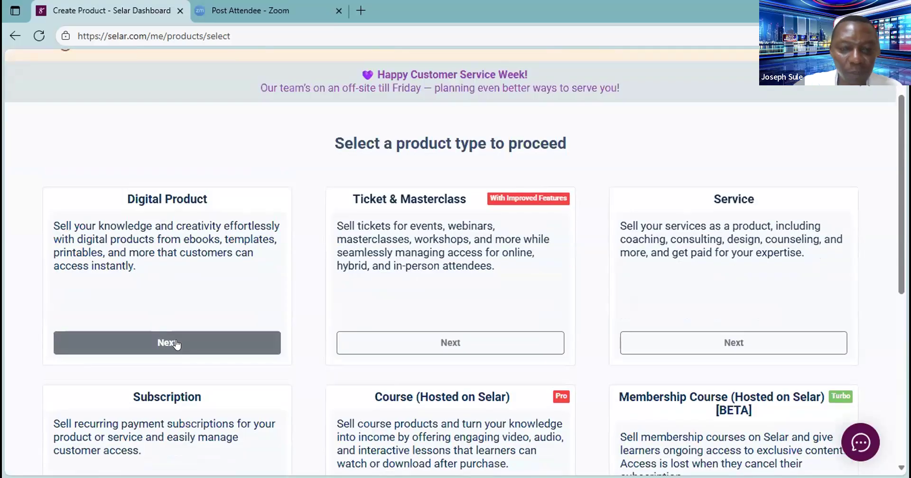
Choose the Digital Product type to bring up the Add a product form
{"action": "left_click", "coordinate": [175, 343]}
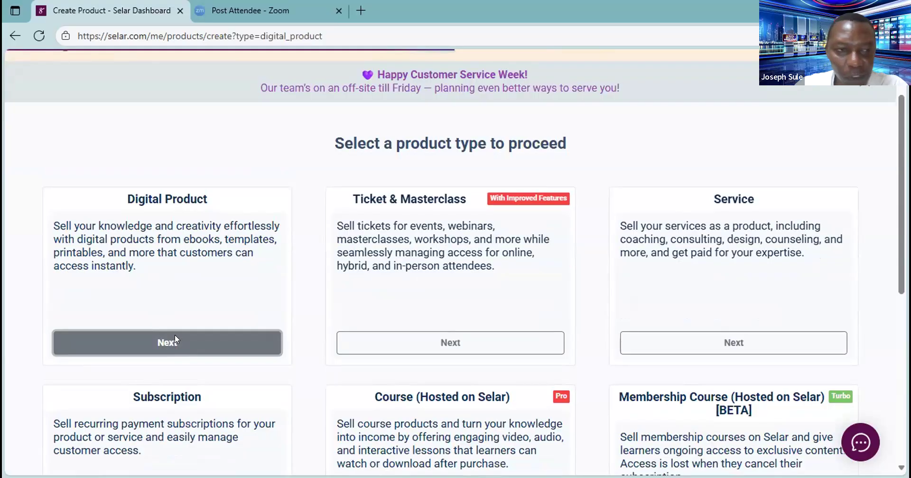
{"action": "scroll", "coordinate": [157, 302], "scroll_direction": "down", "scroll_amount": 3}
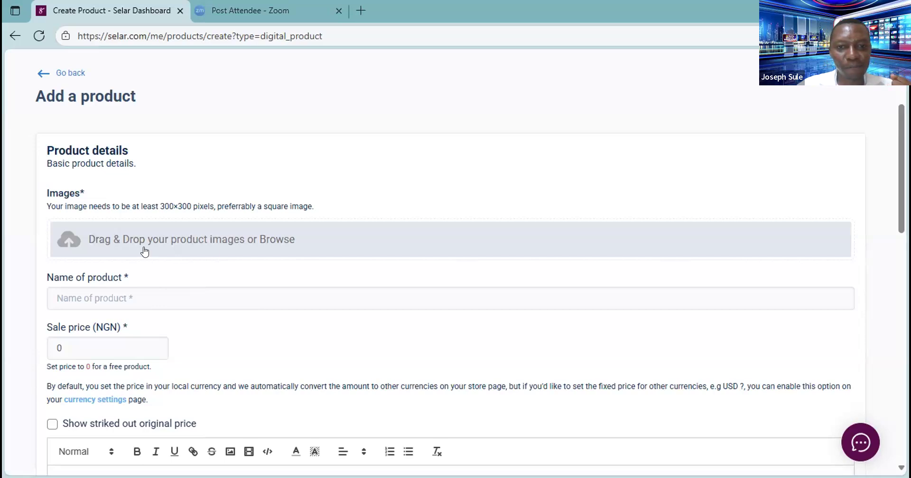
Upload 'FC Format Upload Publish Make Money' from Downloads as the first product image
{"action": "left_click", "coordinate": [193, 252]}
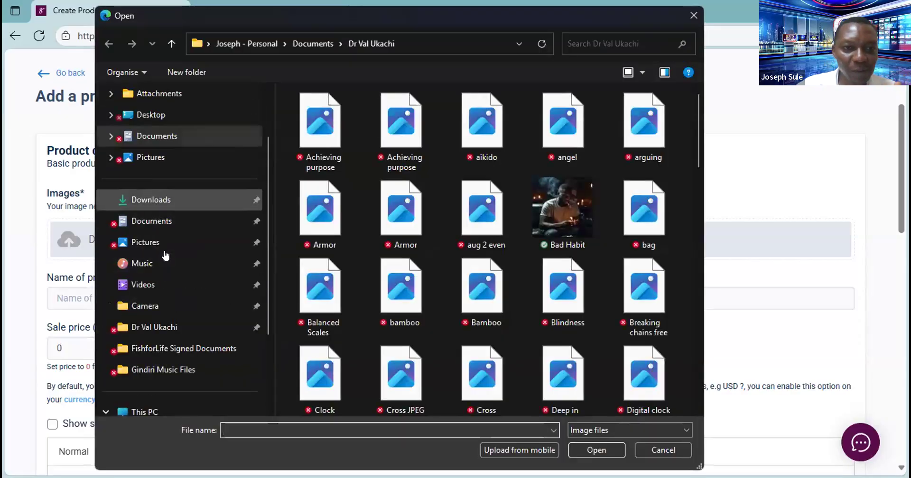
{"action": "left_click", "coordinate": [162, 201]}
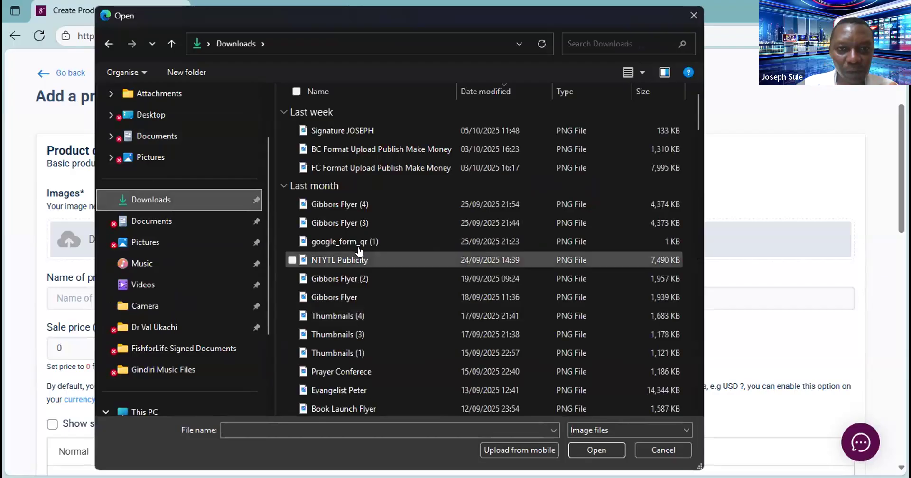
{"action": "left_click", "coordinate": [347, 167]}
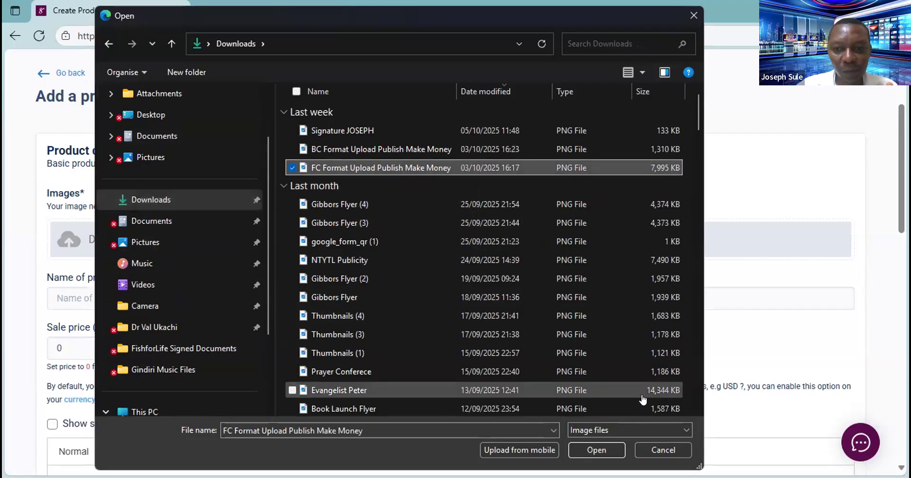
{"action": "scroll", "coordinate": [611, 319], "scroll_direction": "down", "scroll_amount": 5}
{"action": "scroll", "coordinate": [577, 295], "scroll_direction": "up", "scroll_amount": 5}
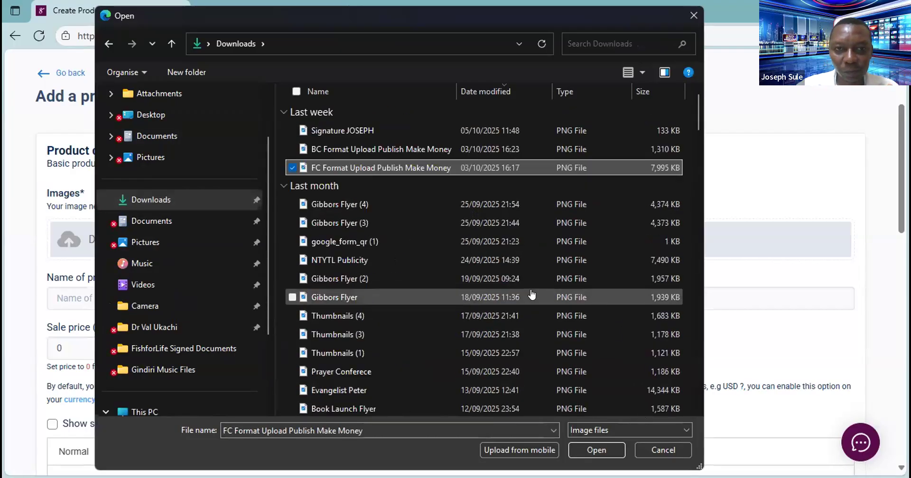
{"action": "double_click", "coordinate": [392, 168]}
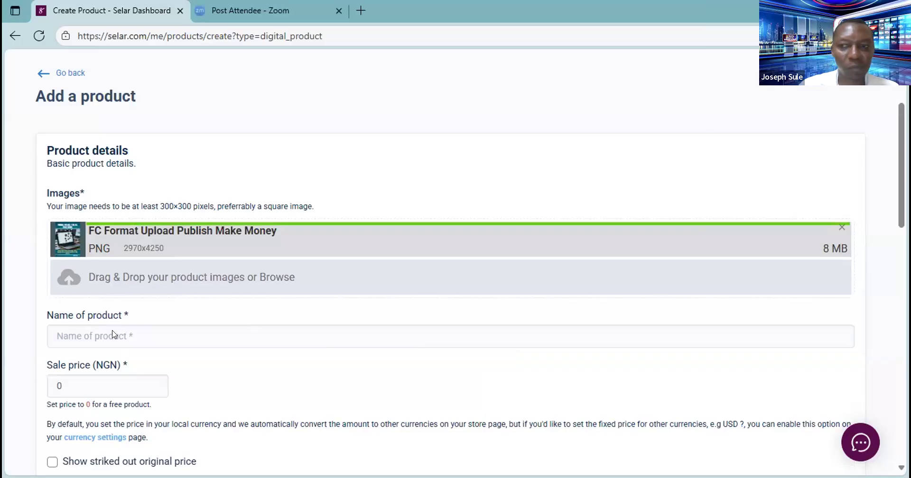
Upload 'BC Format Upload Publish Make Money' from Downloads as the second product image
{"action": "left_click", "coordinate": [81, 279]}
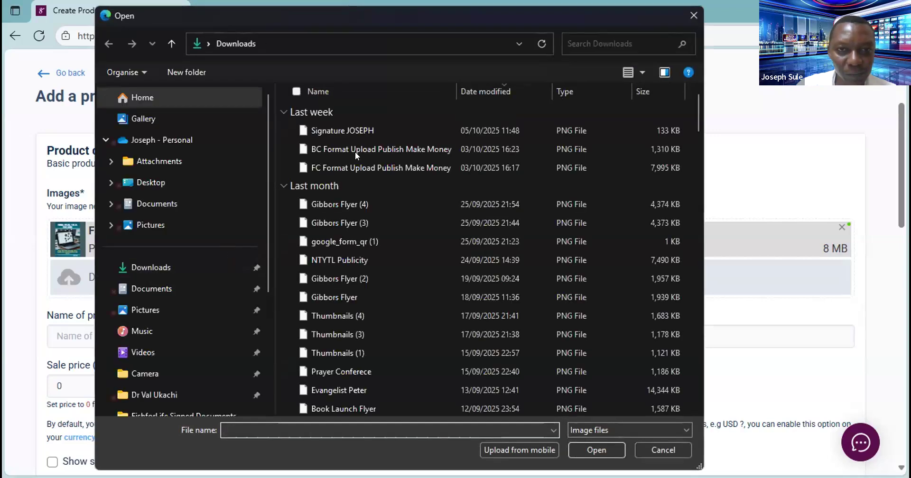
{"action": "left_click", "coordinate": [355, 152]}
{"action": "double_click", "coordinate": [355, 152]}
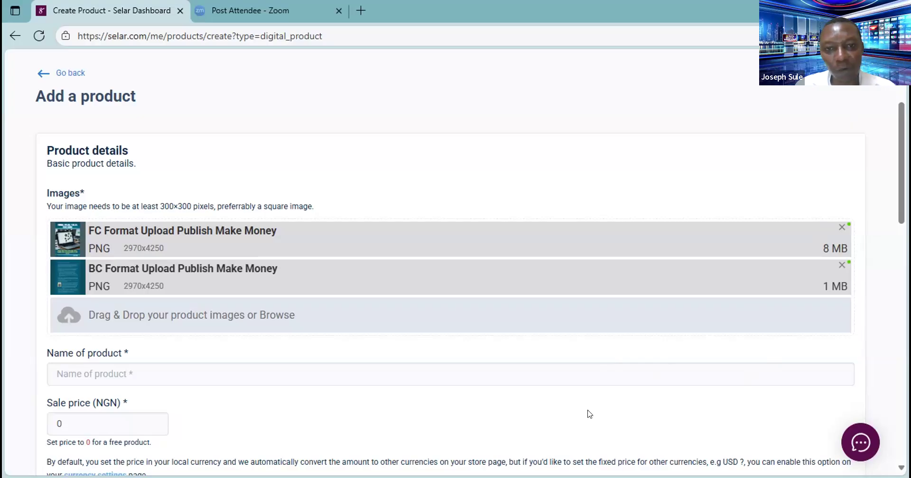
Name the product 'Format, Publish, Make Money', fixing the missing space before Money
{"action": "left_click", "coordinate": [223, 374]}
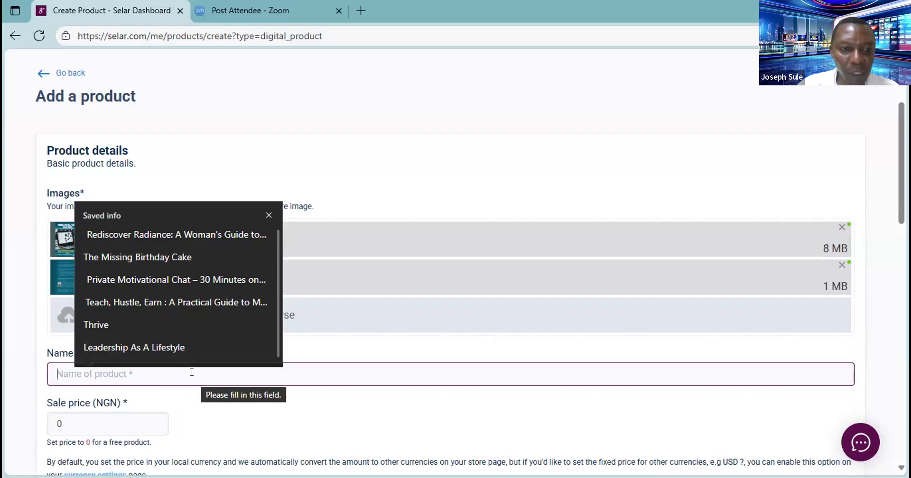
{"action": "type", "text": "For"}
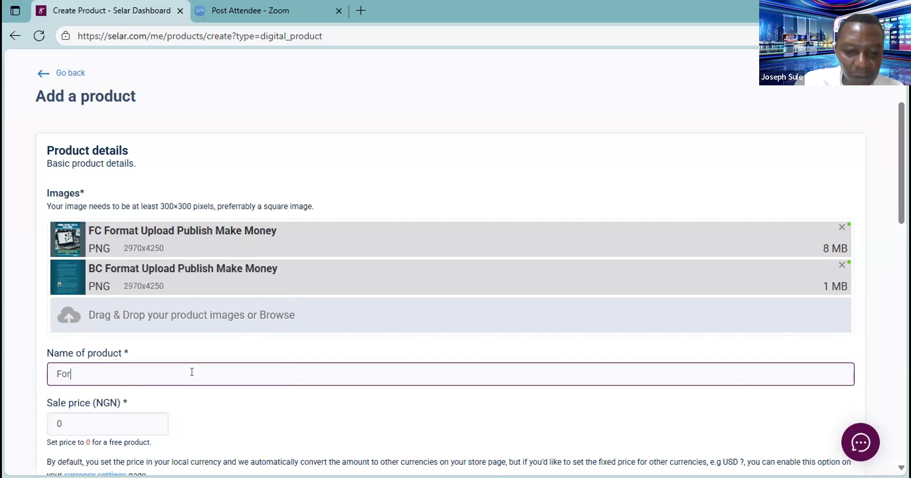
{"action": "type", "text": "mat, "}
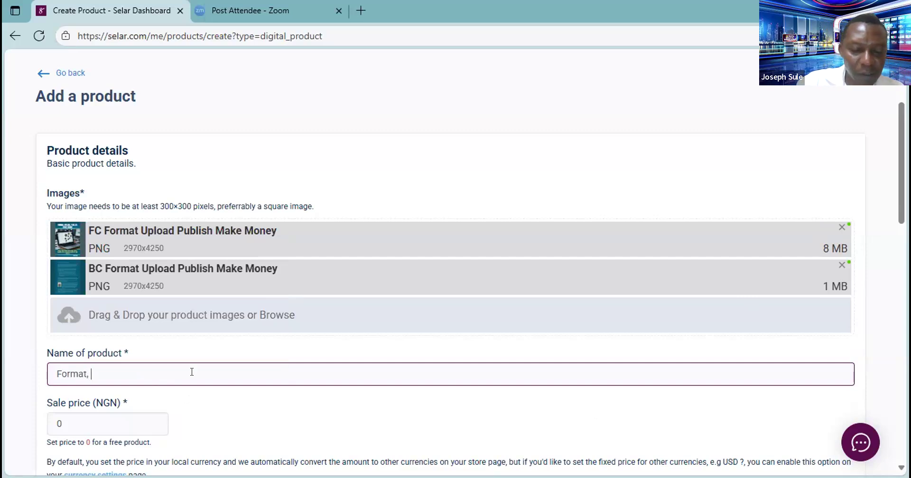
{"action": "type", "text": "Publish"}
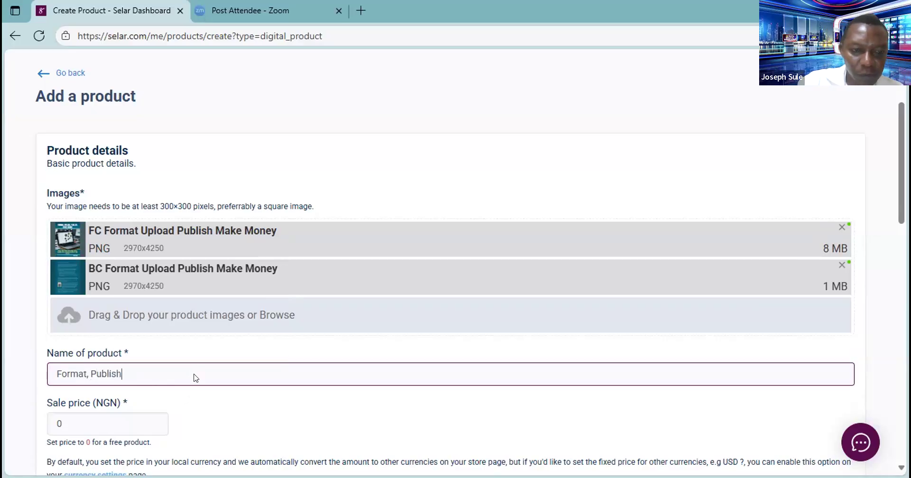
{"action": "type", "text": ", MakeMoney"}
{"action": "key", "text": "Left"}
{"action": "key", "text": "Left"}
{"action": "key", "text": "Left"}
{"action": "key", "text": "Left"}
{"action": "key", "text": "Left"}
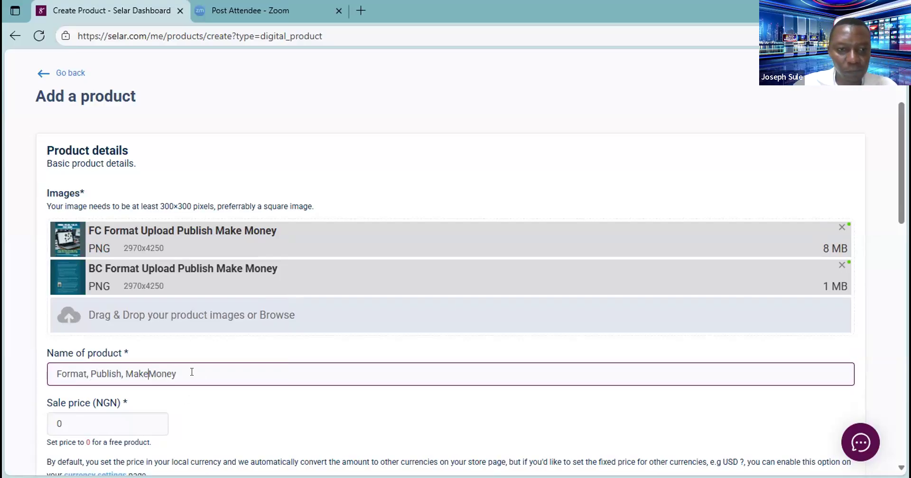
{"action": "left_click", "coordinate": [212, 401]}
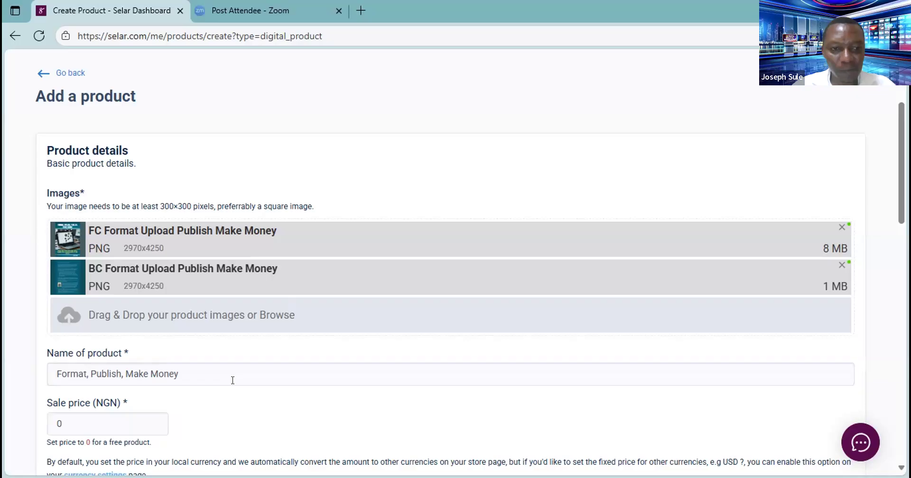
Add 200 after the 01 in the NGN sale price field so it reads 01200
{"action": "scroll", "coordinate": [233, 385], "scroll_direction": "down", "scroll_amount": 3}
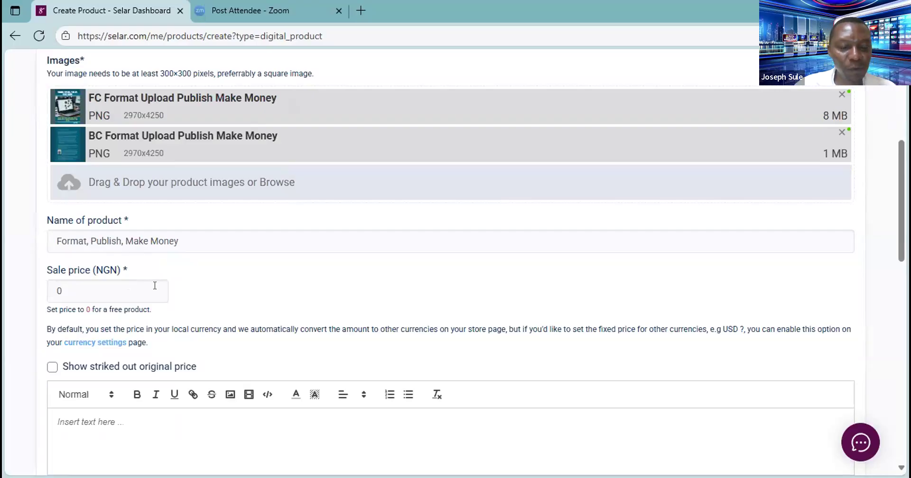
{"action": "left_click", "coordinate": [71, 287]}
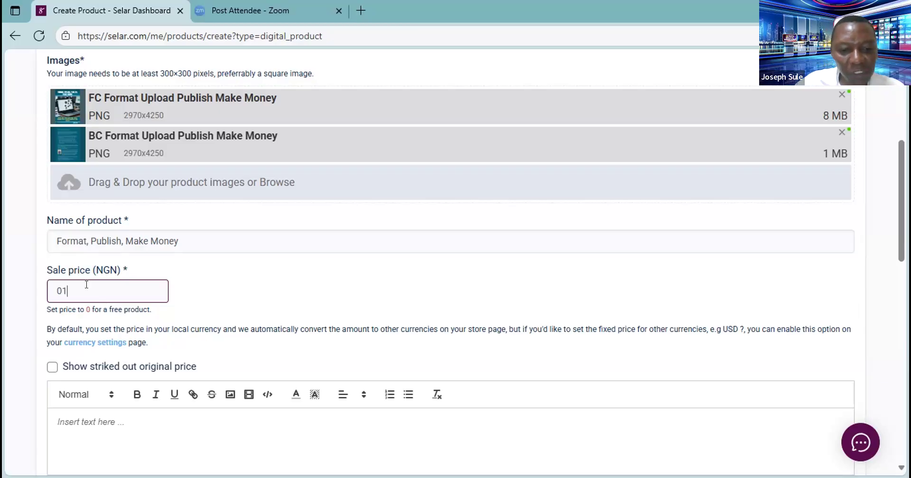
{"action": "type", "text": "200"}
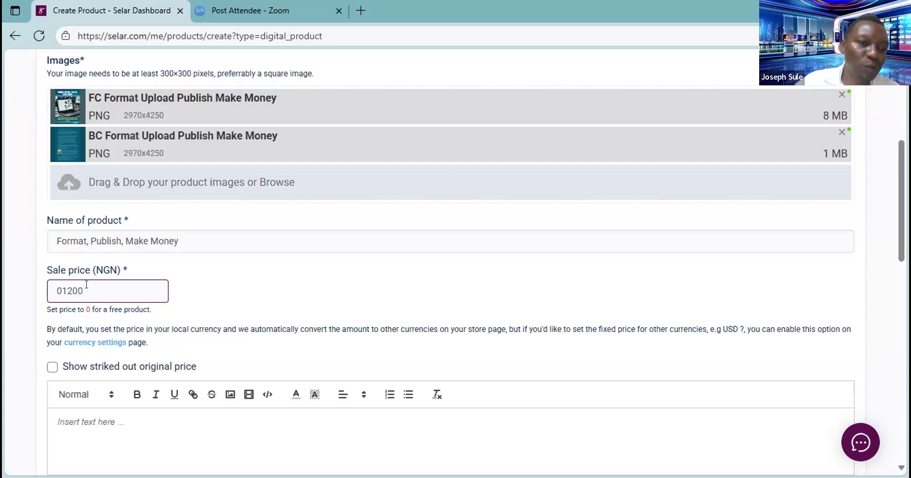
{"action": "scroll", "coordinate": [112, 252], "scroll_direction": "down", "scroll_amount": 4}
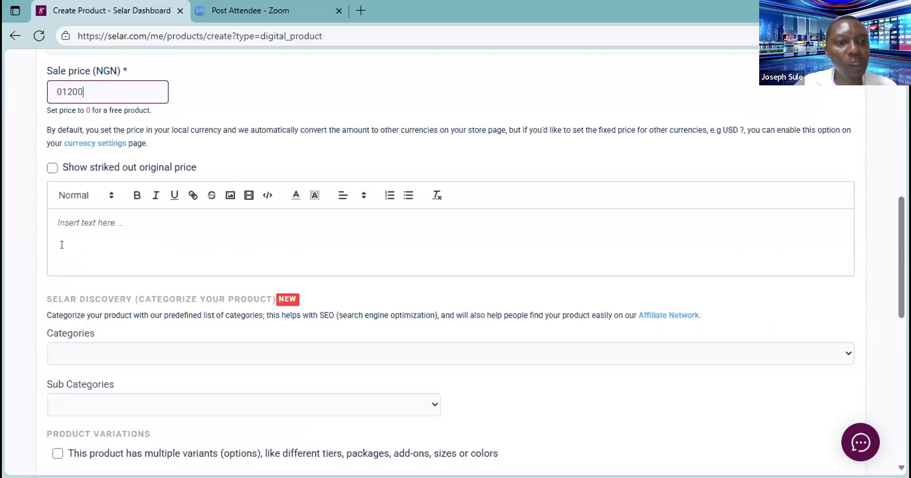
{"action": "left_click", "coordinate": [52, 179]}
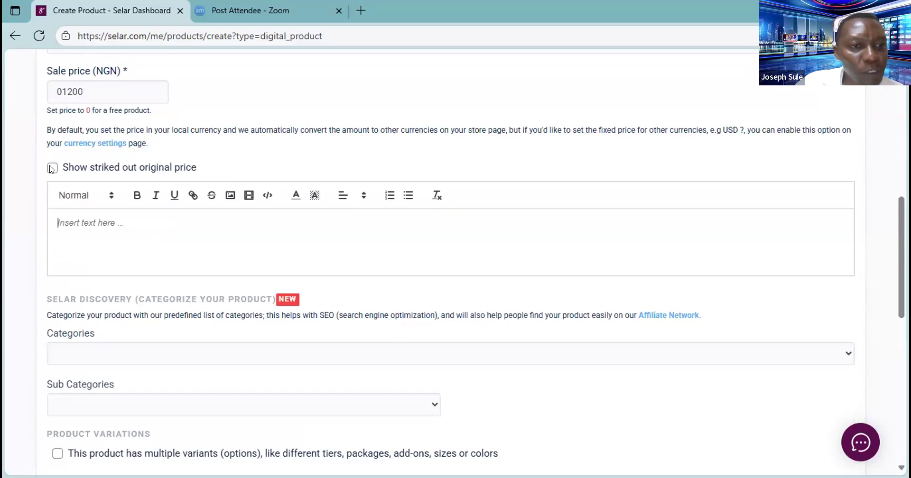
{"action": "left_click", "coordinate": [50, 166]}
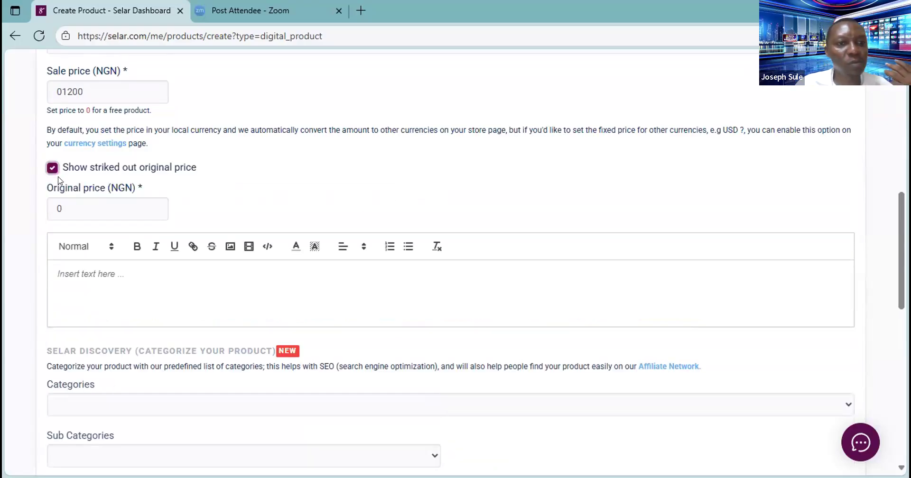
{"action": "left_click", "coordinate": [58, 178]}
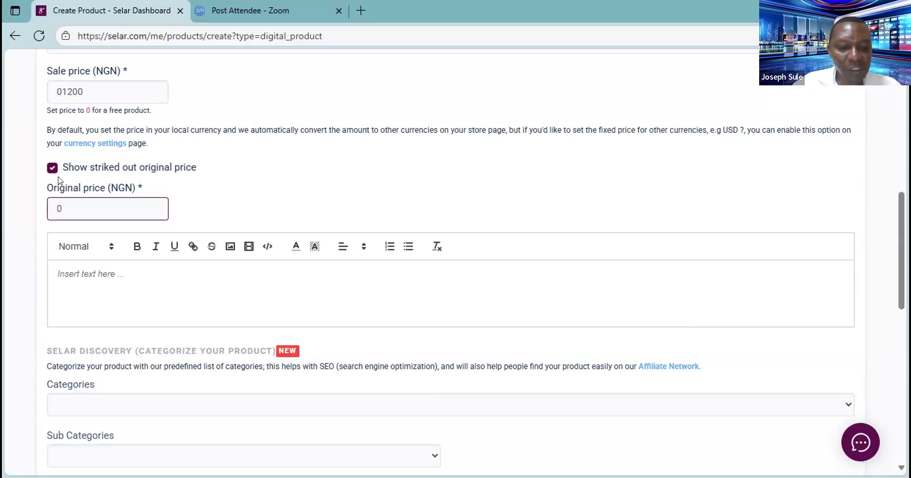
{"action": "type", "text": "5000"}
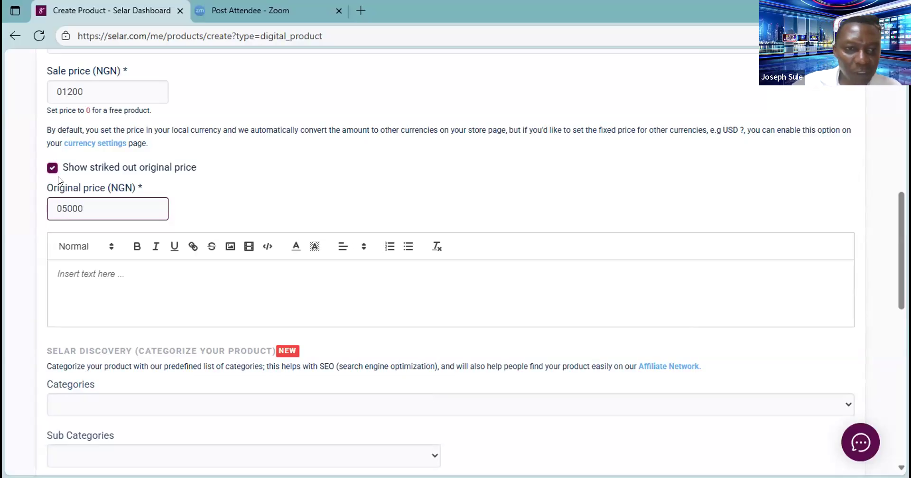
{"action": "left_click", "coordinate": [140, 272]}
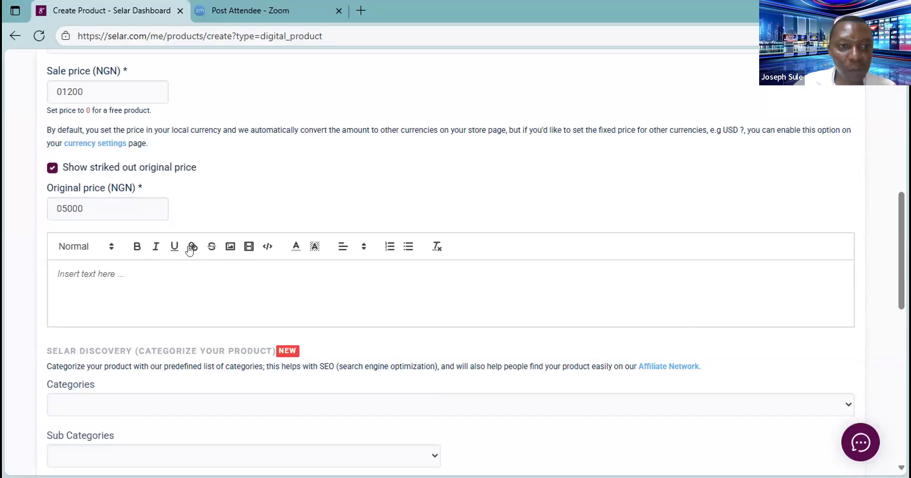
{"action": "left_click", "coordinate": [51, 168]}
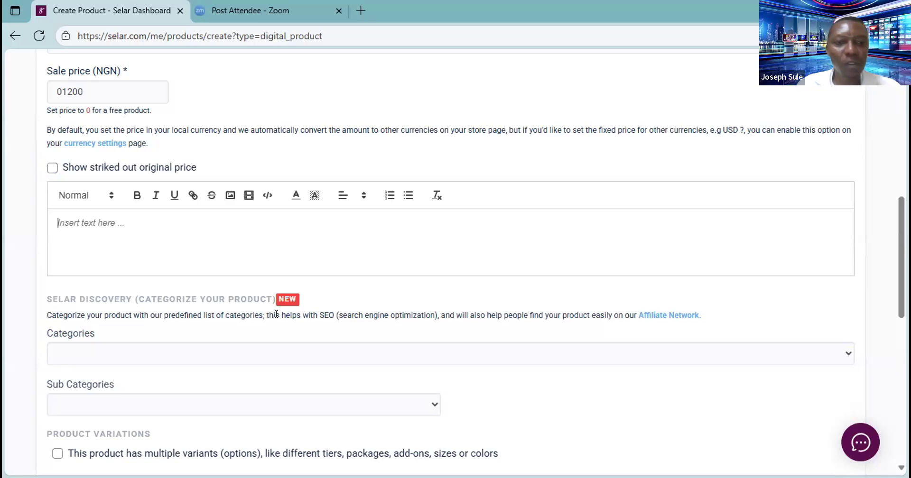
{"action": "scroll", "coordinate": [274, 294], "scroll_direction": "up", "scroll_amount": 1}
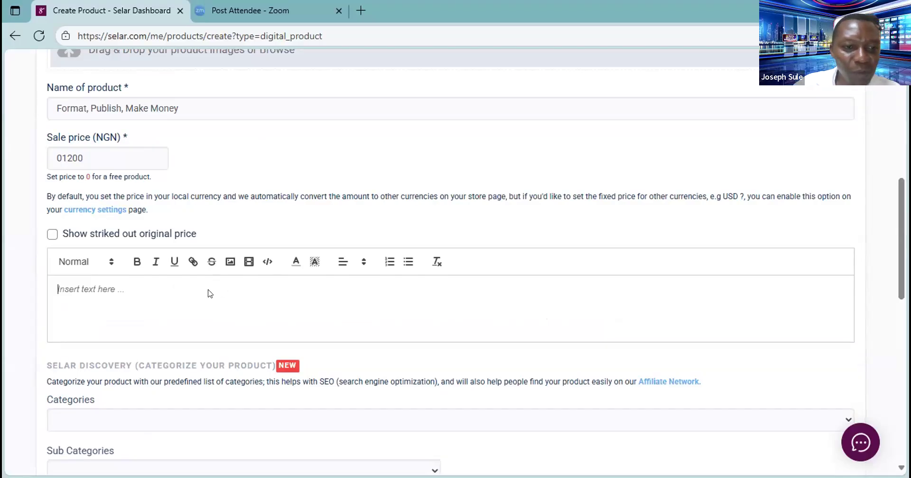
{"action": "scroll", "coordinate": [209, 287], "scroll_direction": "down", "scroll_amount": 2}
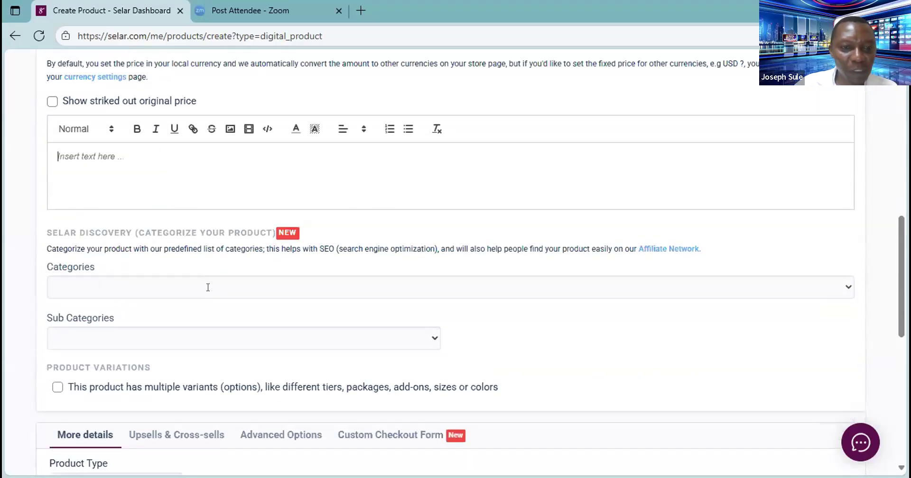
{"action": "scroll", "coordinate": [213, 294], "scroll_direction": "up", "scroll_amount": 8}
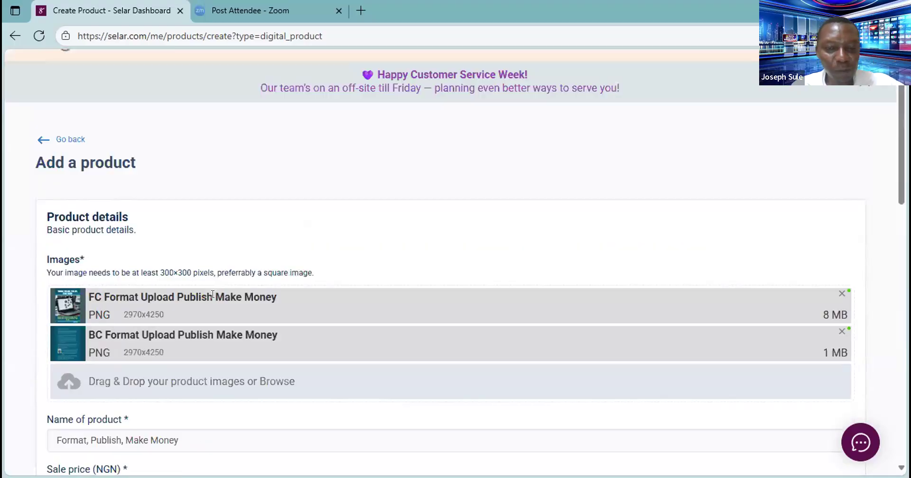
{"action": "scroll", "coordinate": [213, 294], "scroll_direction": "down", "scroll_amount": 3}
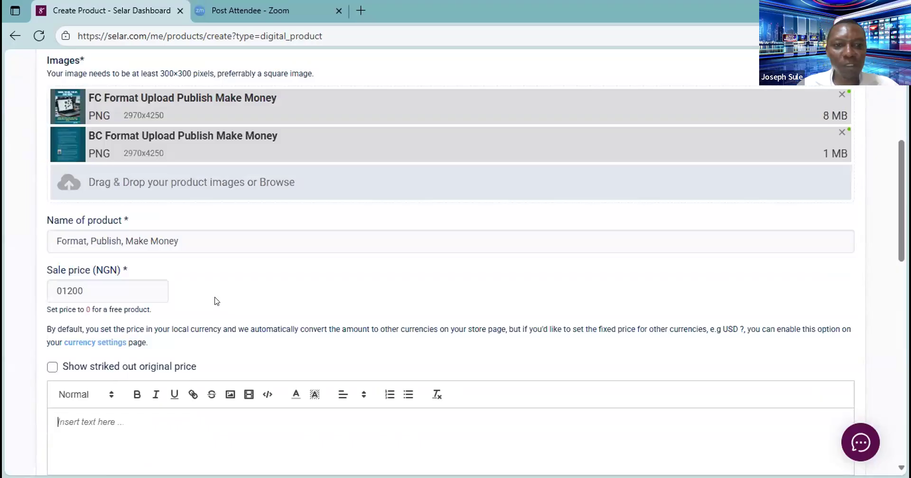
{"action": "scroll", "coordinate": [217, 301], "scroll_direction": "down", "scroll_amount": 1}
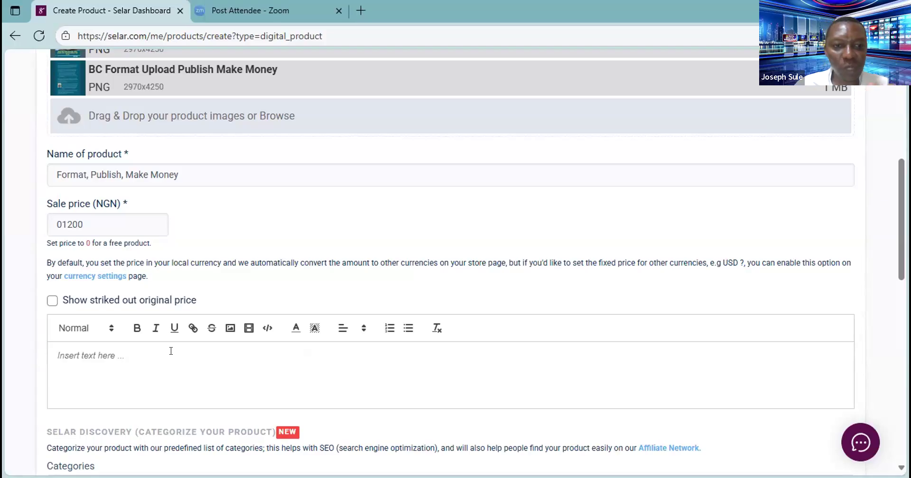
Paste the prepared blurb starting 'You've written your book. Now what?' into the description editor
{"action": "left_click", "coordinate": [488, 380]}
{"action": "type", "text": "You've written your book. Now what?  Don't let your manuscript gather digital dust. With the right steps, you can transform your Word document into a polished book, publish it on Selar, and start earning real income—all without a publisher, a middleman, or tech overwhelm.  Format, Upload, Publish, Make Money is your clear, practical, and no-fluff guide to self-publishing success. In simple language, you'll learn how to: Format your manuscript in Microsoft Word like a pro. Create a professional-looking book cover that sells. Convert your file to PDF and make it mobile-friendly. Open a Selar account and upload your book step by step. Set the right price, promote your book, and get paid directly into your account.  Whether you're a teacher, student, creative, or first-time writer, this book takes you from confusion to confidence—so your words can finally pay you back. Your story is worth sharing. Your knowledge is worth selling. And your book deserves to be read."}
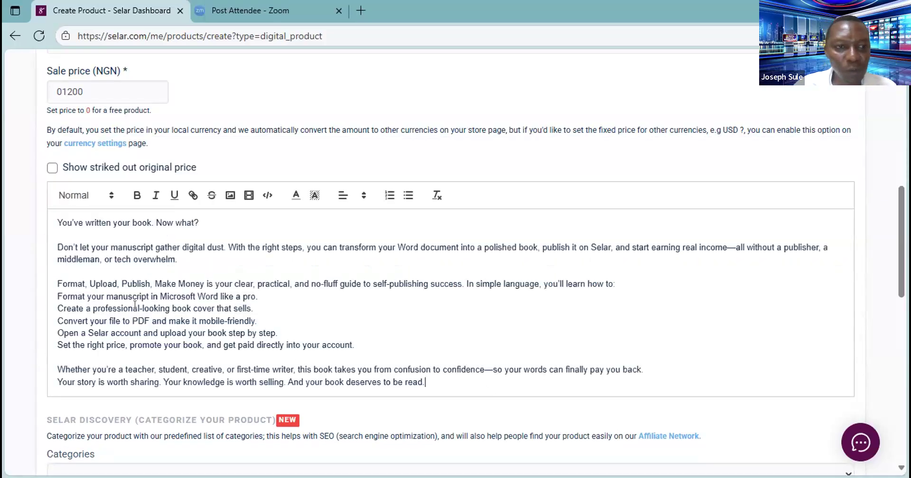
{"action": "scroll", "coordinate": [135, 304], "scroll_direction": "up", "scroll_amount": 2}
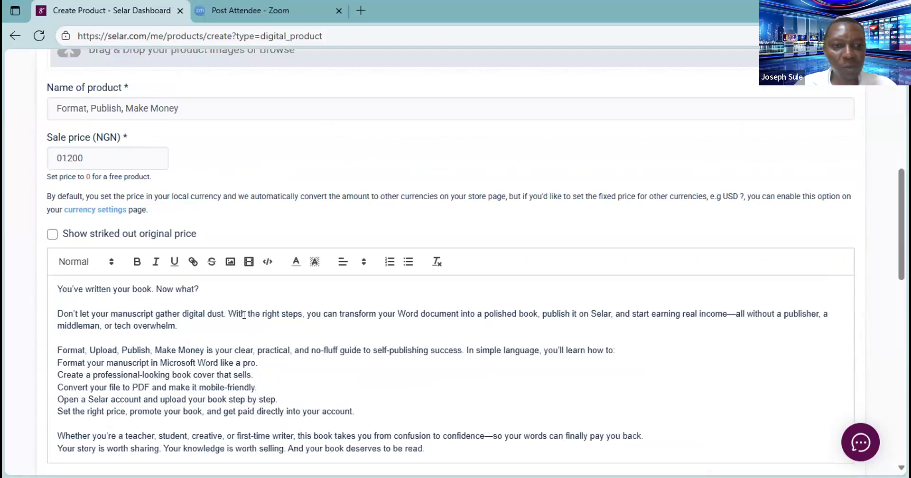
{"action": "scroll", "coordinate": [220, 318], "scroll_direction": "down", "scroll_amount": 3}
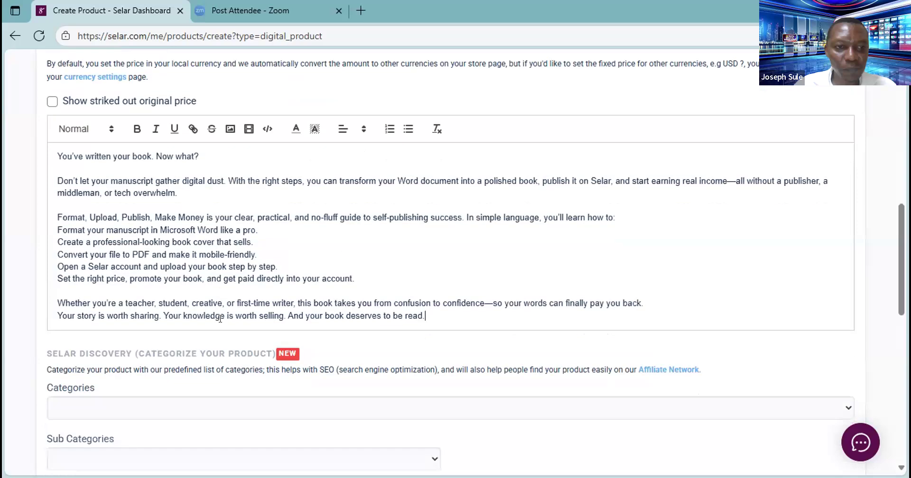
{"action": "scroll", "coordinate": [220, 318], "scroll_direction": "up", "scroll_amount": 1}
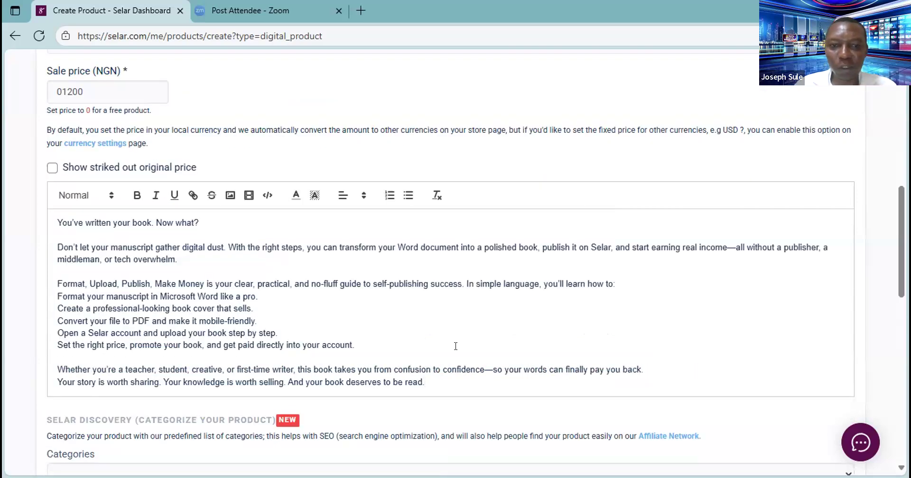
Pick Business from the Categories dropdown under Selar Discovery
{"action": "scroll", "coordinate": [476, 365], "scroll_direction": "down", "scroll_amount": 1}
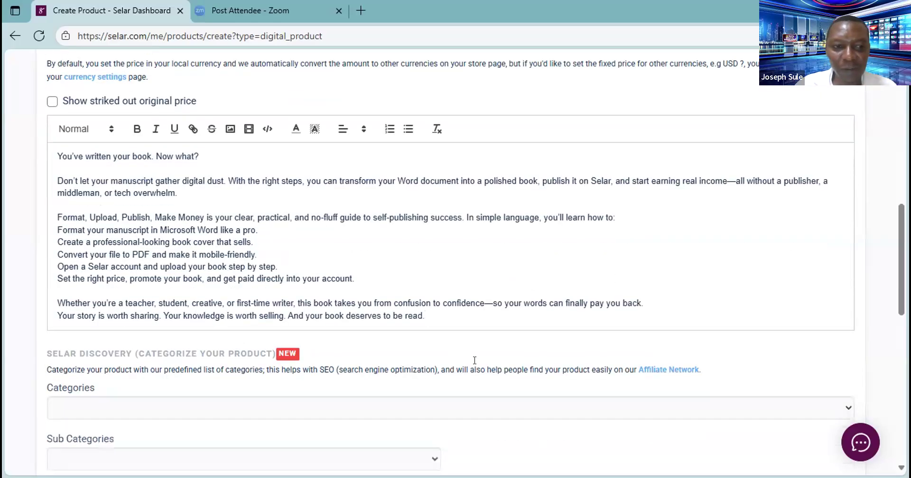
{"action": "scroll", "coordinate": [459, 355], "scroll_direction": "down", "scroll_amount": 2}
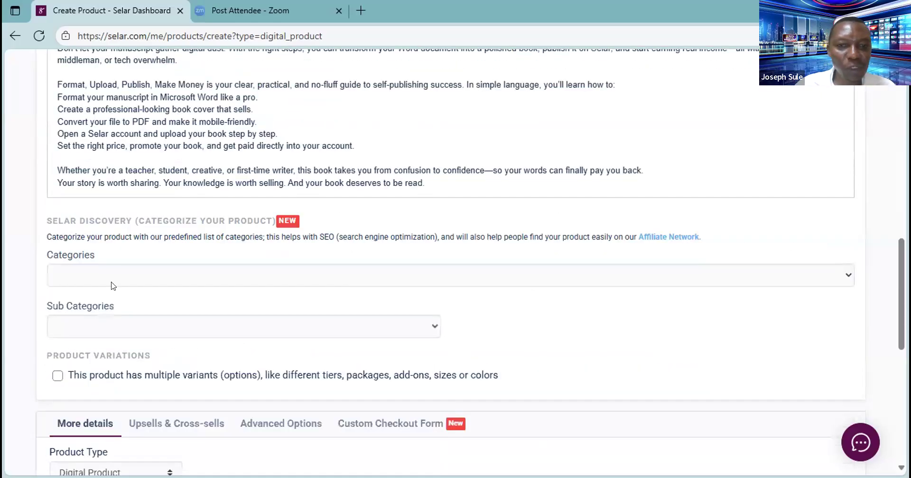
{"action": "left_click", "coordinate": [201, 275]}
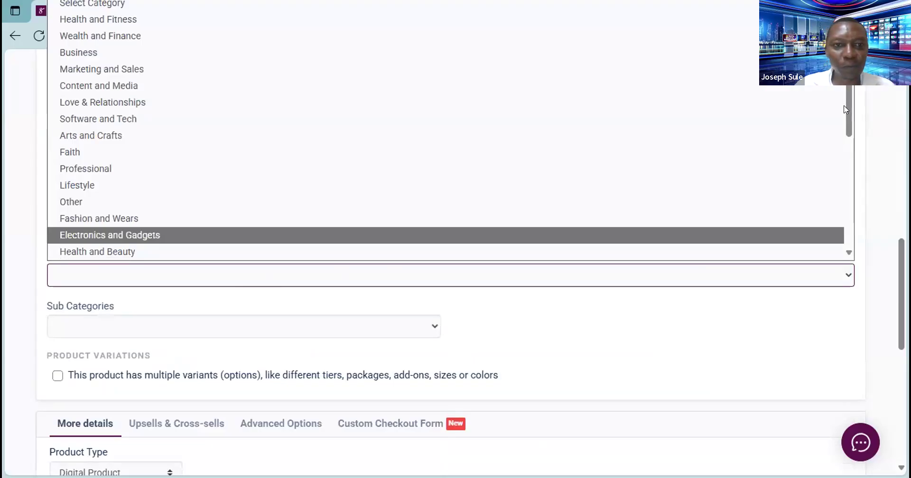
{"action": "left_click", "coordinate": [223, 333]}
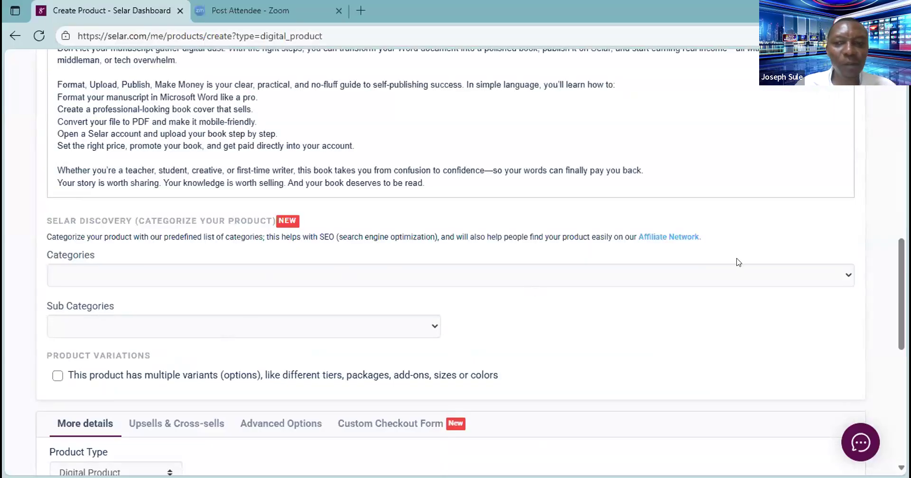
{"action": "left_click", "coordinate": [848, 274]}
{"action": "key", "text": "Down"}
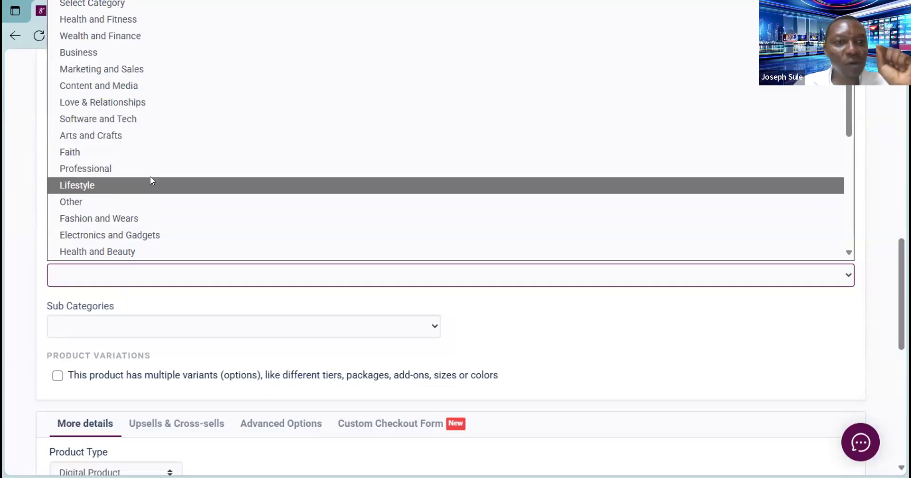
{"action": "key", "text": "Down"}
{"action": "key", "text": "Down"}
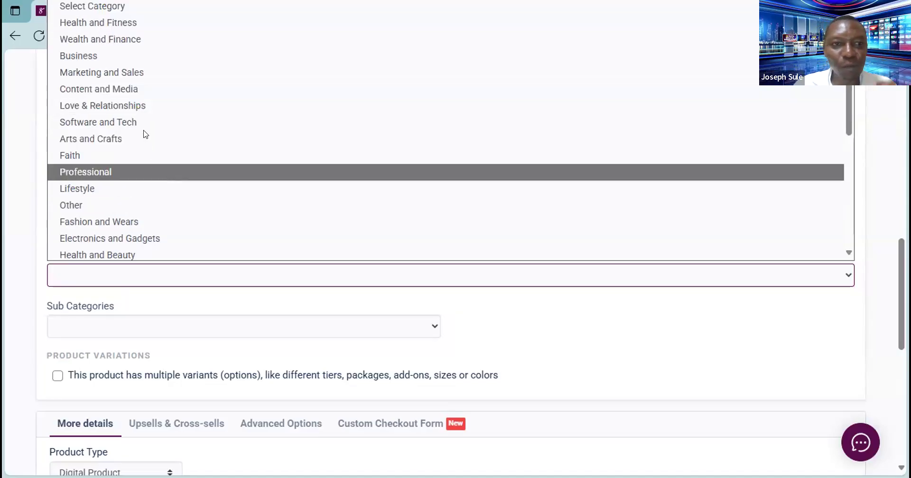
{"action": "key", "text": "Down"}
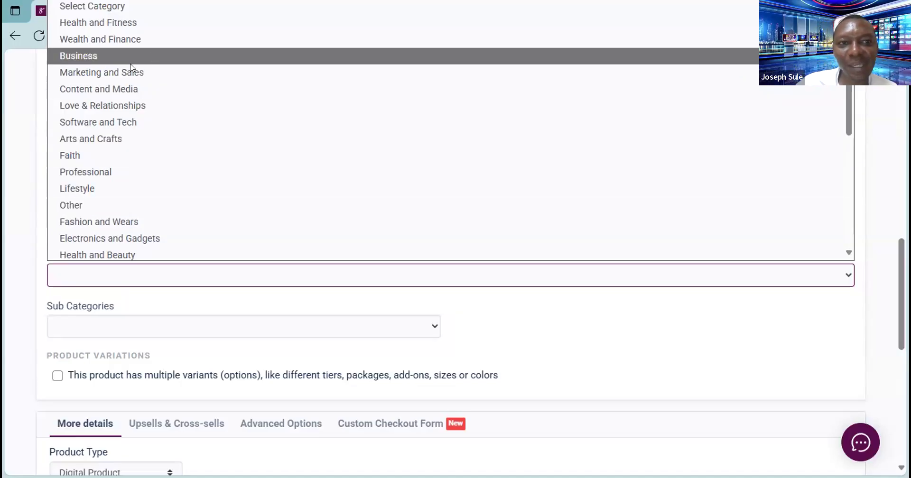
{"action": "left_click", "coordinate": [83, 57]}
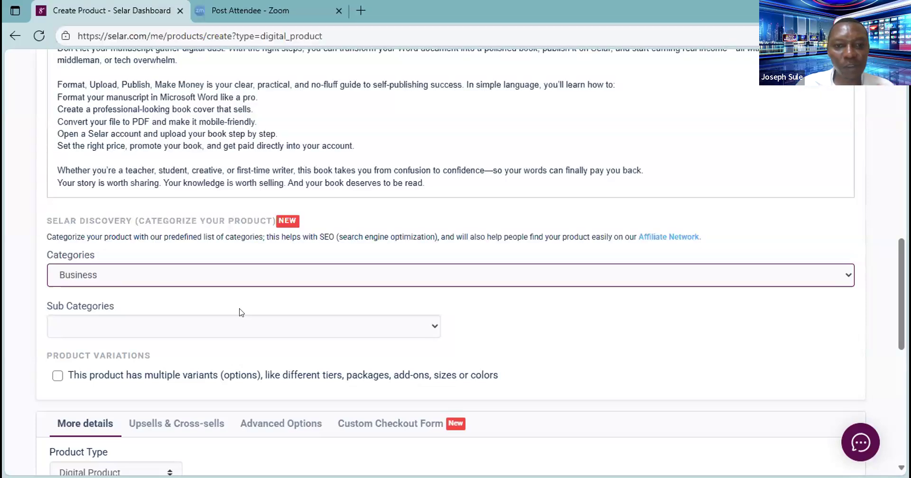
{"action": "left_click", "coordinate": [434, 326]}
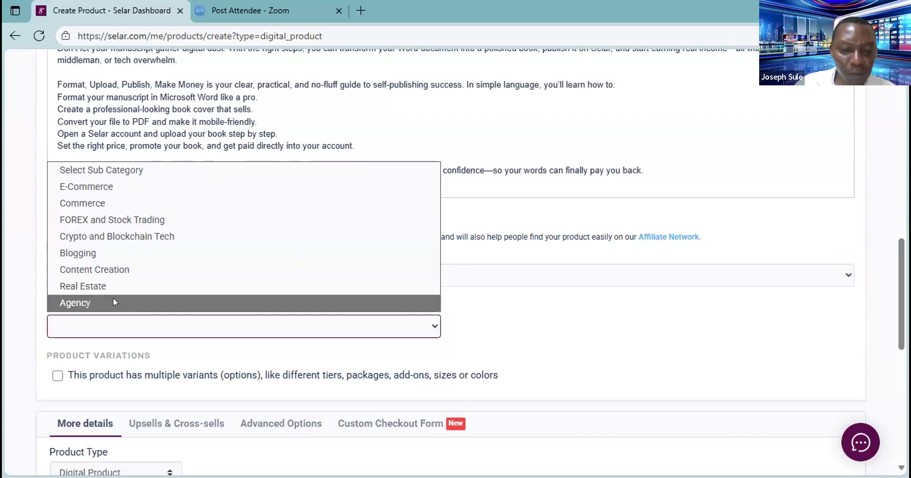
{"action": "left_click", "coordinate": [110, 271]}
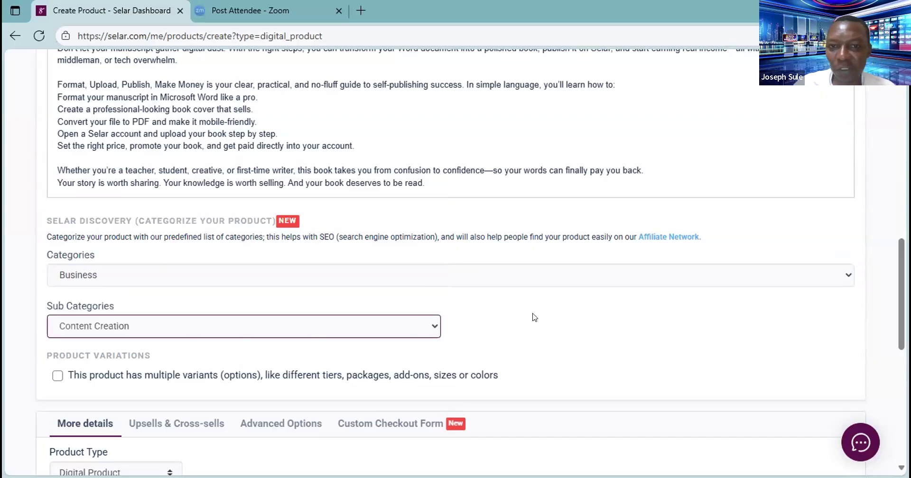
{"action": "scroll", "coordinate": [179, 331], "scroll_direction": "down", "scroll_amount": 3}
{"action": "scroll", "coordinate": [179, 331], "scroll_direction": "up", "scroll_amount": 1}
{"action": "scroll", "coordinate": [178, 334], "scroll_direction": "down", "scroll_amount": 3}
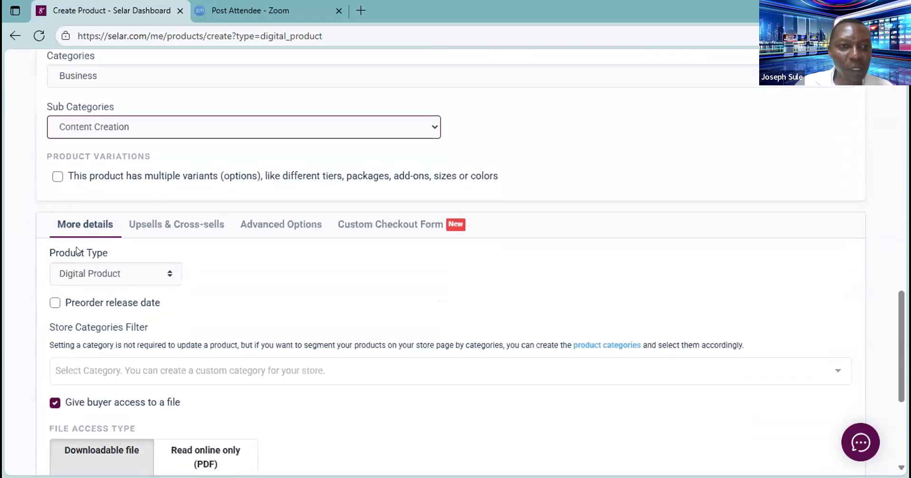
{"action": "scroll", "coordinate": [232, 282], "scroll_direction": "up", "scroll_amount": 3}
{"action": "scroll", "coordinate": [232, 281], "scroll_direction": "up", "scroll_amount": 1}
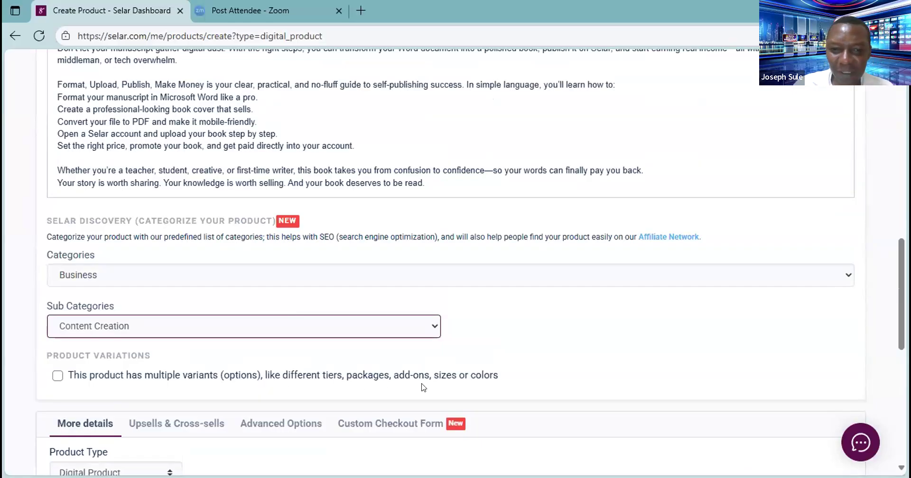
{"action": "scroll", "coordinate": [452, 376], "scroll_direction": "down", "scroll_amount": 1}
{"action": "scroll", "coordinate": [452, 377], "scroll_direction": "down", "scroll_amount": 2}
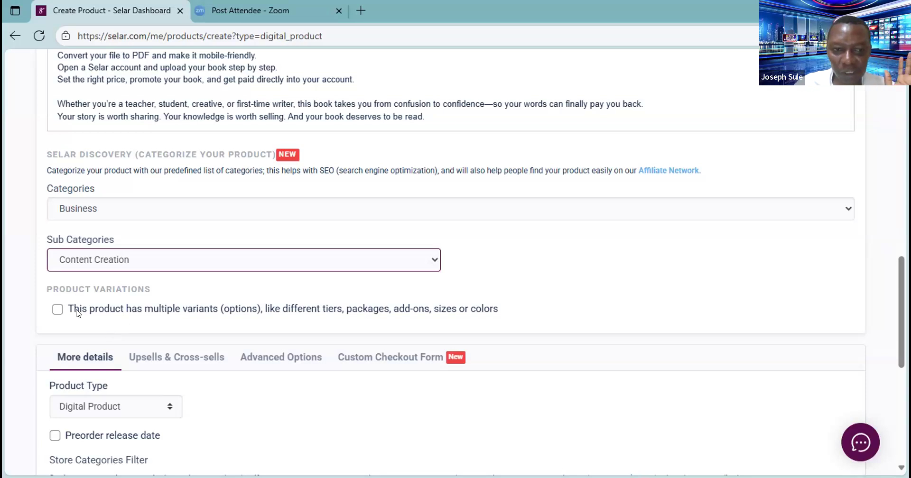
{"action": "scroll", "coordinate": [76, 314], "scroll_direction": "down", "scroll_amount": 3}
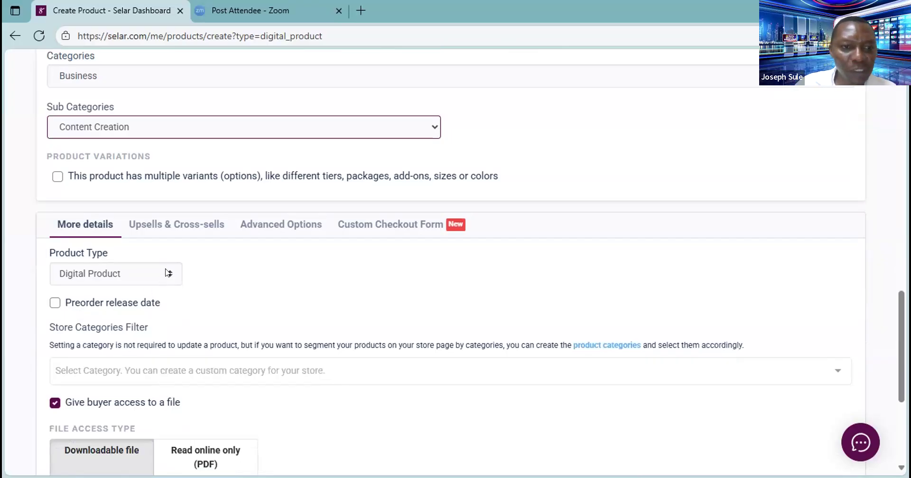
{"action": "left_click", "coordinate": [167, 272]}
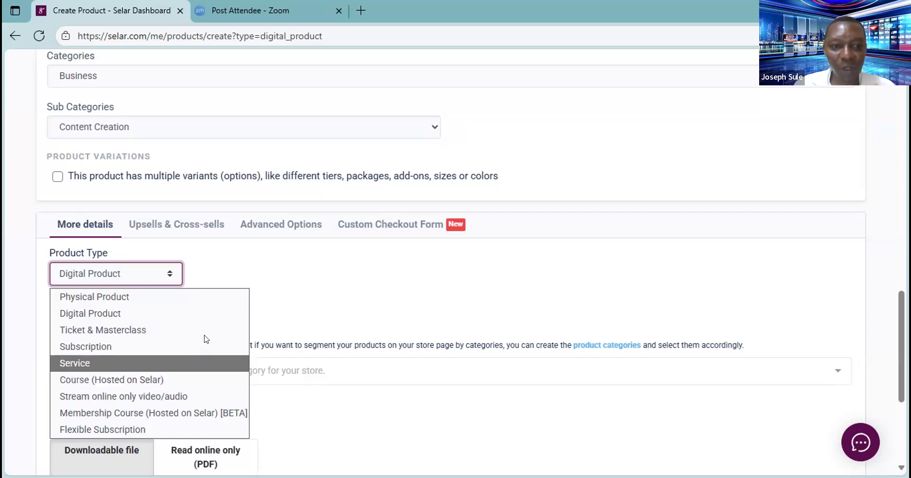
{"action": "left_click", "coordinate": [281, 286]}
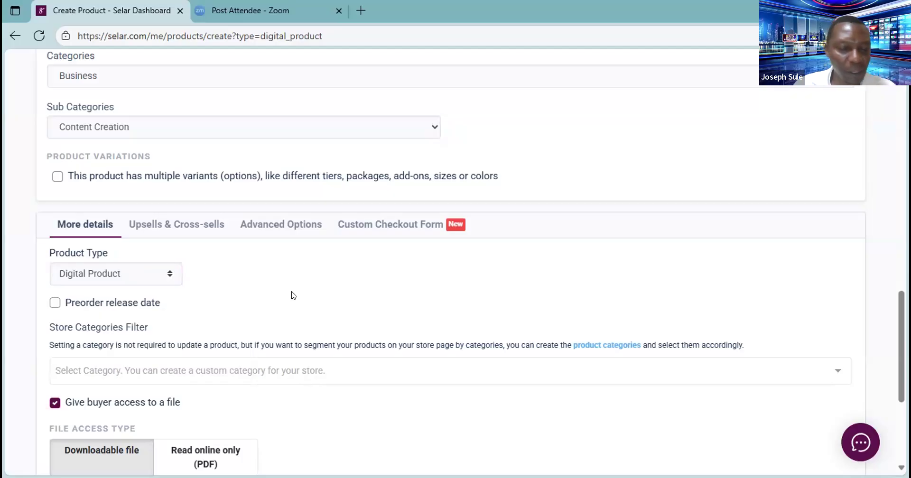
{"action": "scroll", "coordinate": [292, 295], "scroll_direction": "down", "scroll_amount": 1}
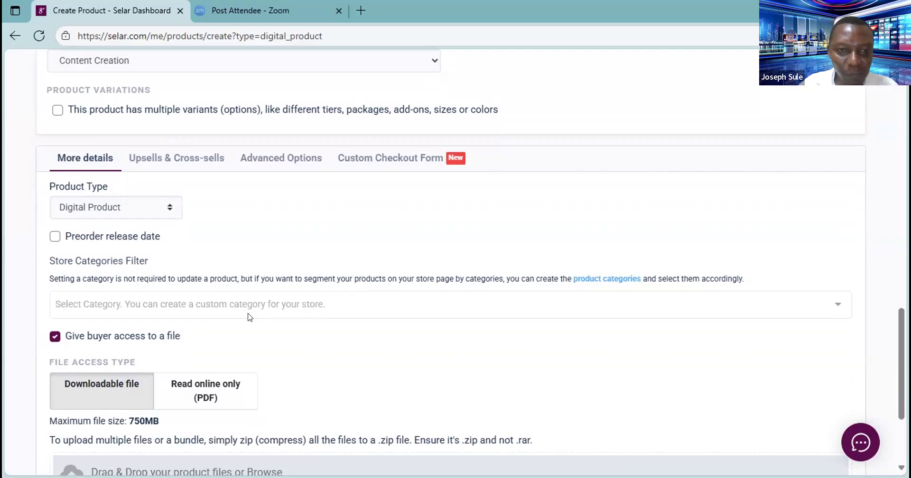
{"action": "scroll", "coordinate": [241, 325], "scroll_direction": "up", "scroll_amount": 15}
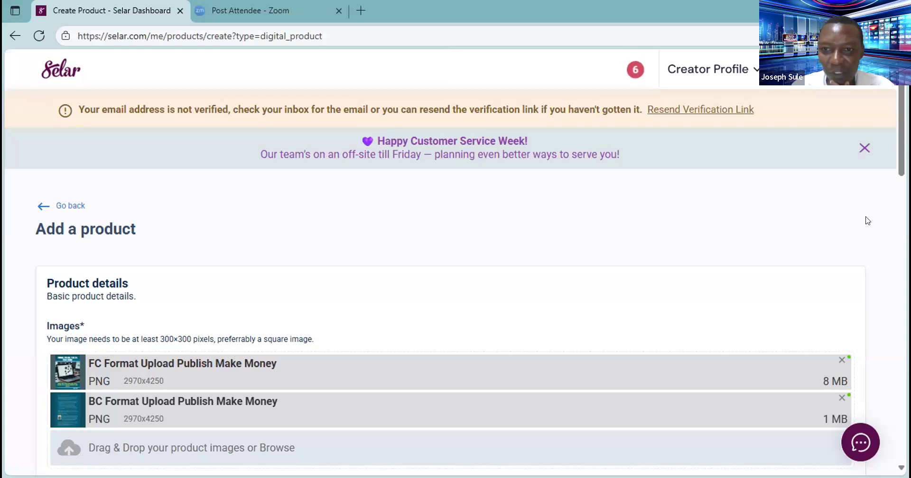
{"action": "scroll", "coordinate": [203, 327], "scroll_direction": "down", "scroll_amount": 15}
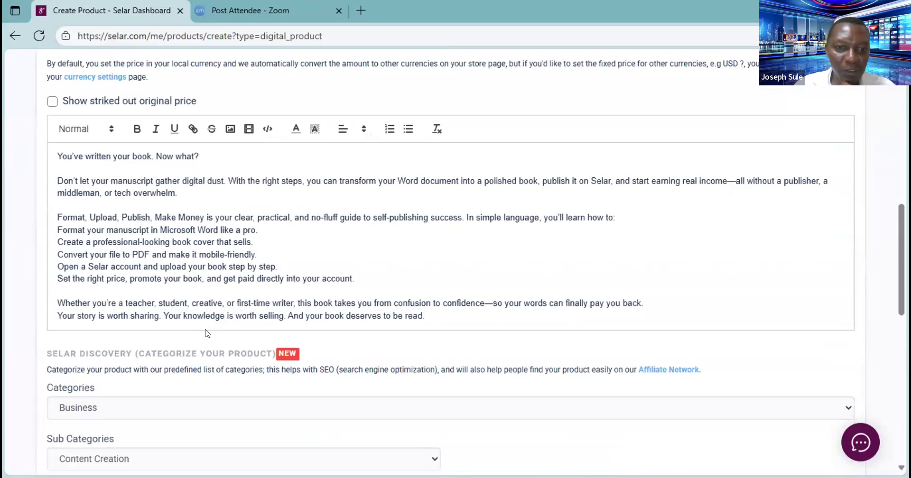
{"action": "scroll", "coordinate": [237, 329], "scroll_direction": "down", "scroll_amount": 5}
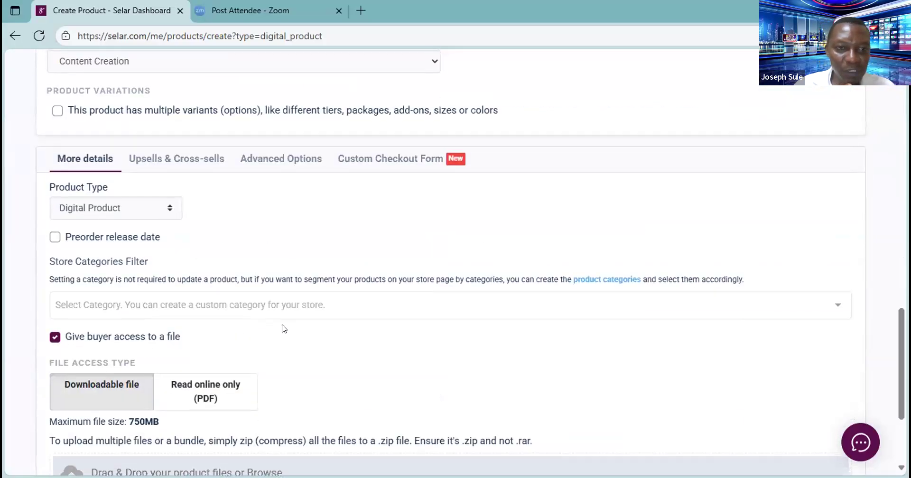
{"action": "scroll", "coordinate": [283, 328], "scroll_direction": "up", "scroll_amount": 5}
{"action": "scroll", "coordinate": [283, 328], "scroll_direction": "up", "scroll_amount": 6}
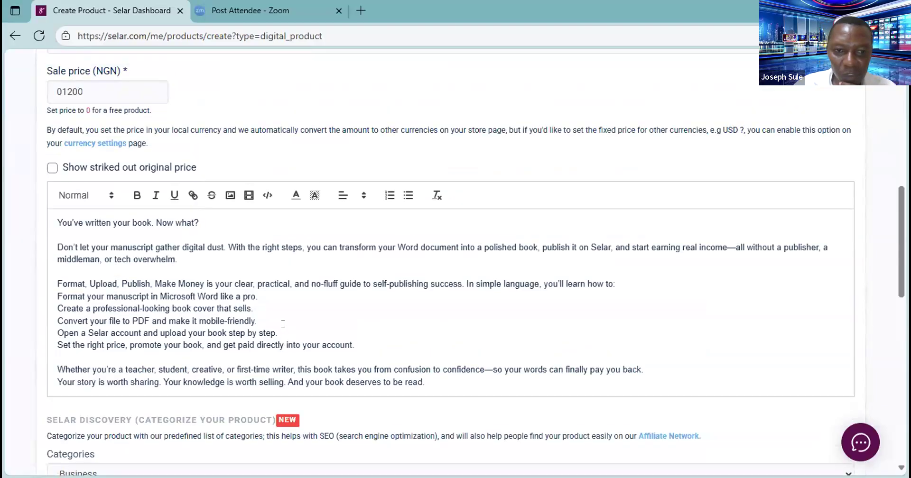
{"action": "scroll", "coordinate": [278, 325], "scroll_direction": "up", "scroll_amount": 8}
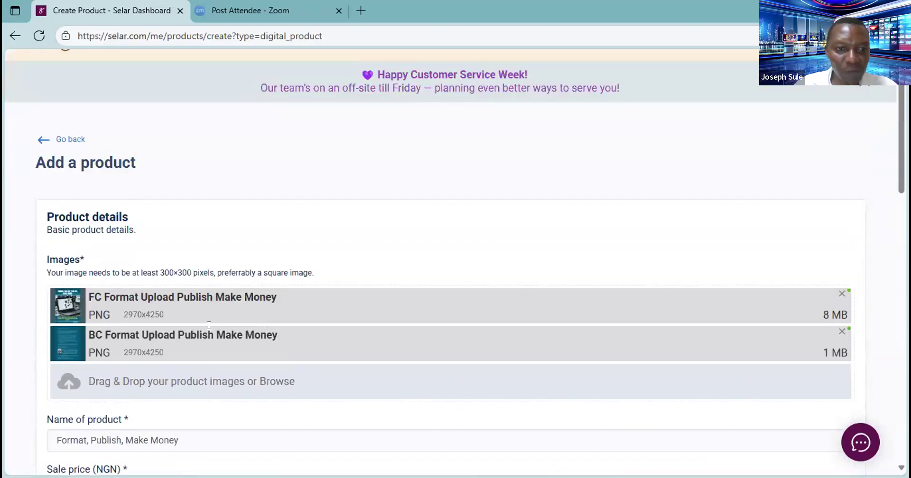
{"action": "scroll", "coordinate": [199, 323], "scroll_direction": "down", "scroll_amount": 3}
{"action": "scroll", "coordinate": [198, 331], "scroll_direction": "down", "scroll_amount": 4}
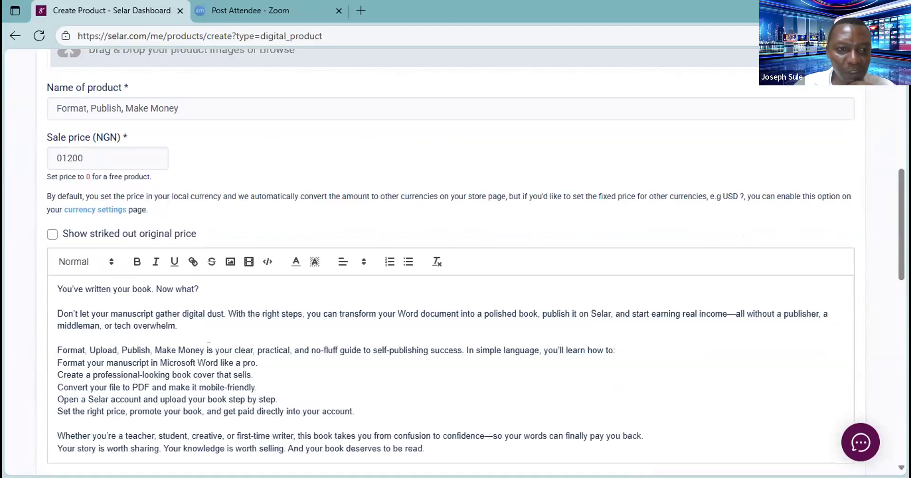
{"action": "scroll", "coordinate": [205, 351], "scroll_direction": "down", "scroll_amount": 15}
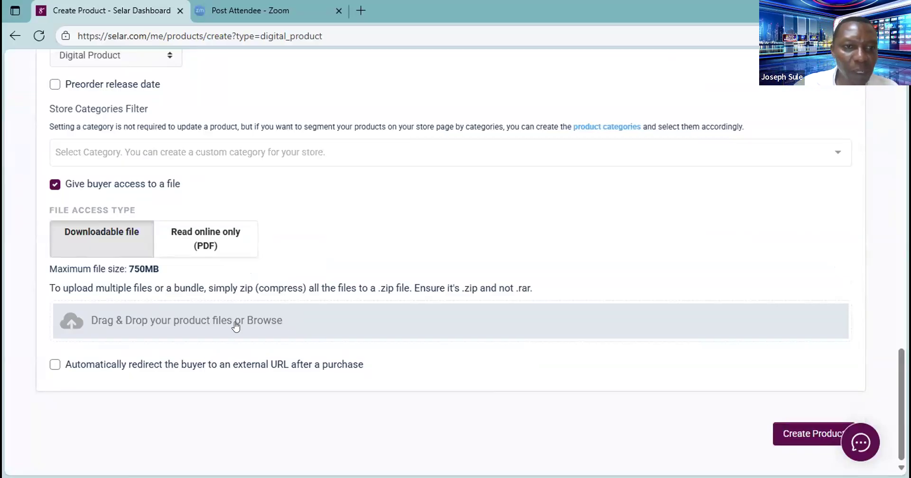
{"action": "scroll", "coordinate": [231, 326], "scroll_direction": "up", "scroll_amount": 4}
{"action": "scroll", "coordinate": [223, 352], "scroll_direction": "down", "scroll_amount": 2}
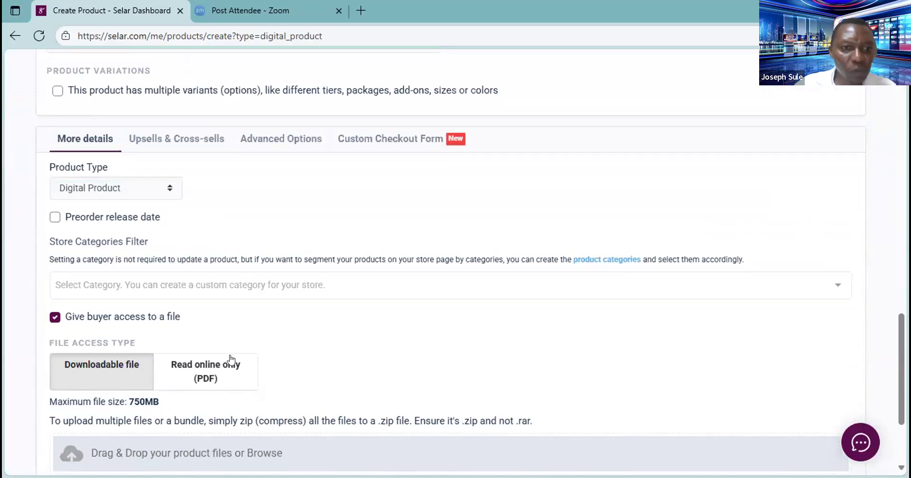
{"action": "scroll", "coordinate": [210, 355], "scroll_direction": "down", "scroll_amount": 2}
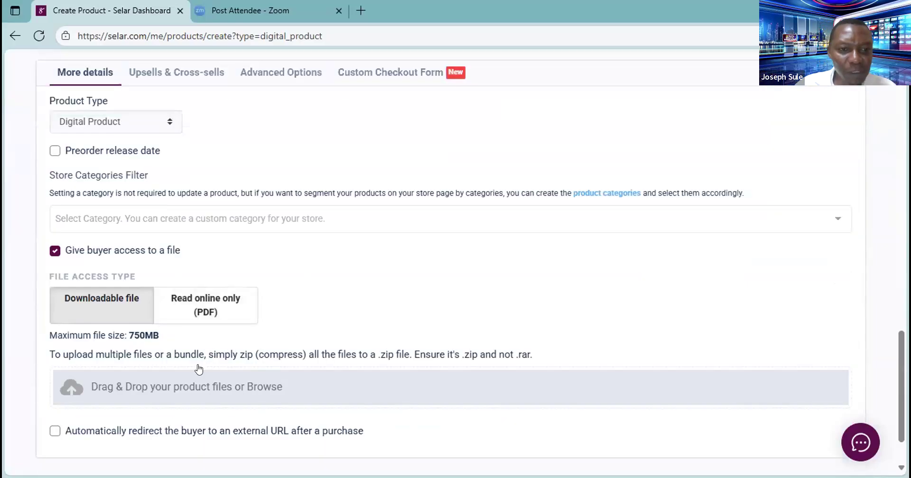
Upload the Desktop DOCX 'Format Upload Publish Make Money' (355 KB) as the downloadable file
{"action": "left_click", "coordinate": [176, 389]}
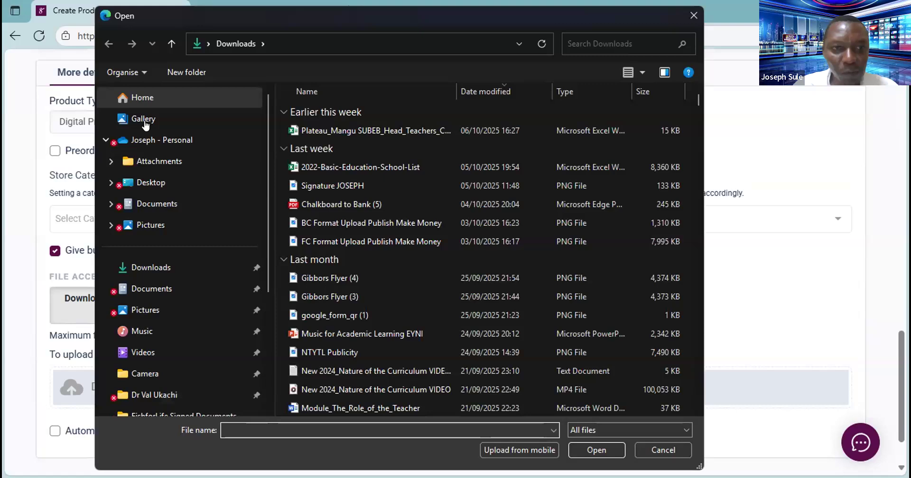
{"action": "left_click", "coordinate": [163, 181]}
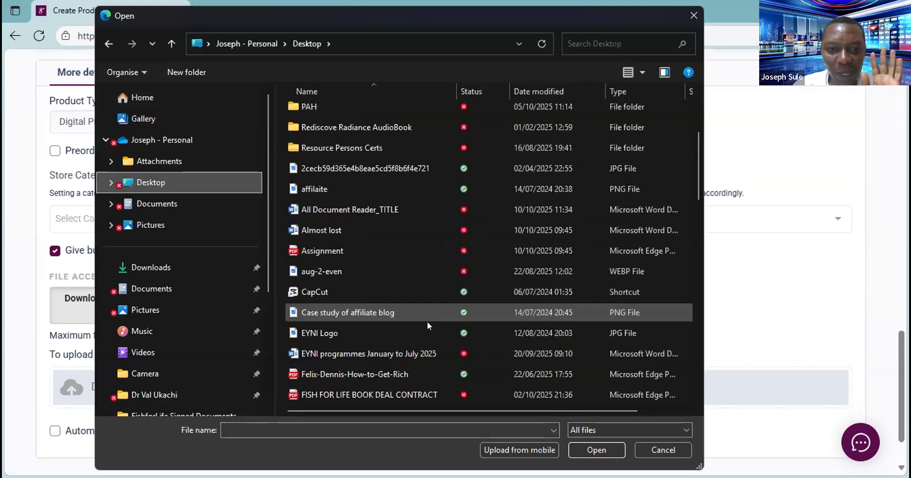
{"action": "scroll", "coordinate": [407, 327], "scroll_direction": "down", "scroll_amount": 2}
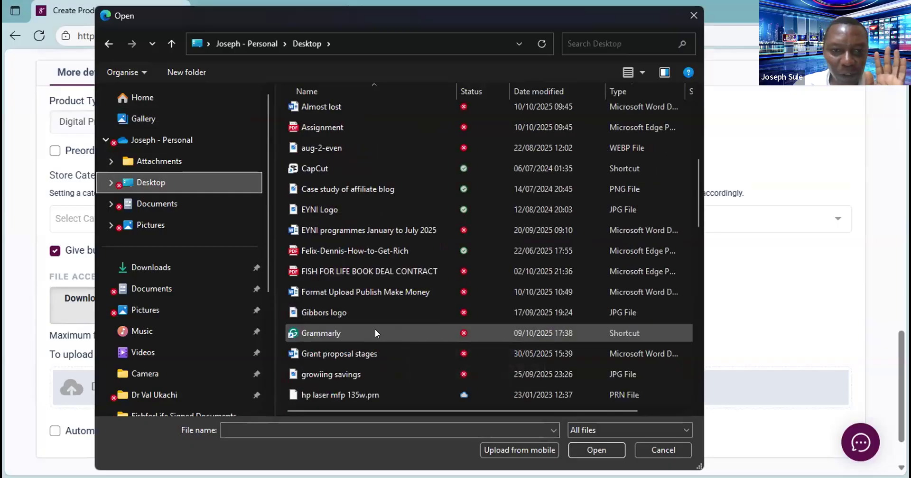
{"action": "scroll", "coordinate": [372, 326], "scroll_direction": "down", "scroll_amount": 1}
{"action": "scroll", "coordinate": [356, 294], "scroll_direction": "up", "scroll_amount": 1}
{"action": "left_click", "coordinate": [347, 273]}
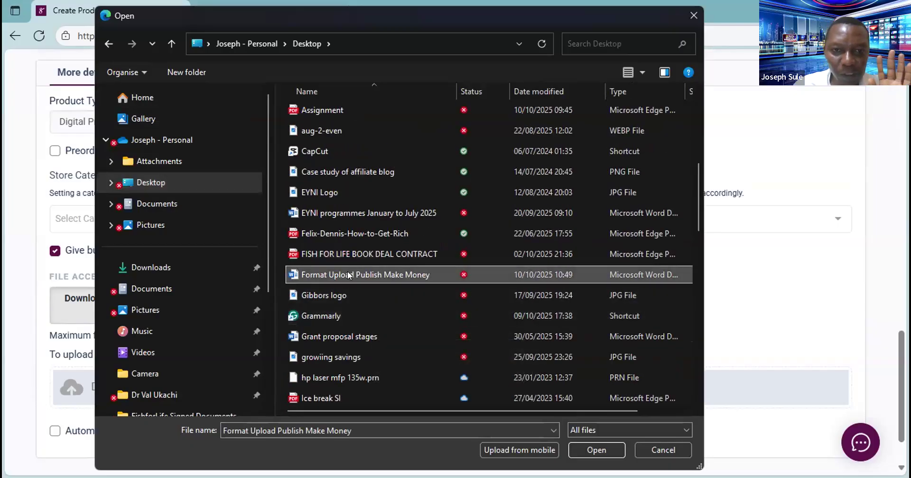
{"action": "left_click", "coordinate": [576, 449]}
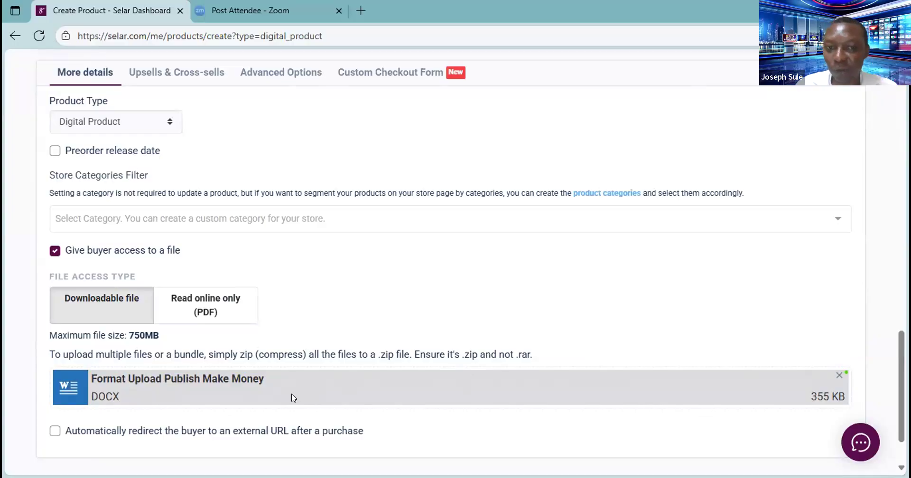
{"action": "scroll", "coordinate": [291, 398], "scroll_direction": "down", "scroll_amount": 2}
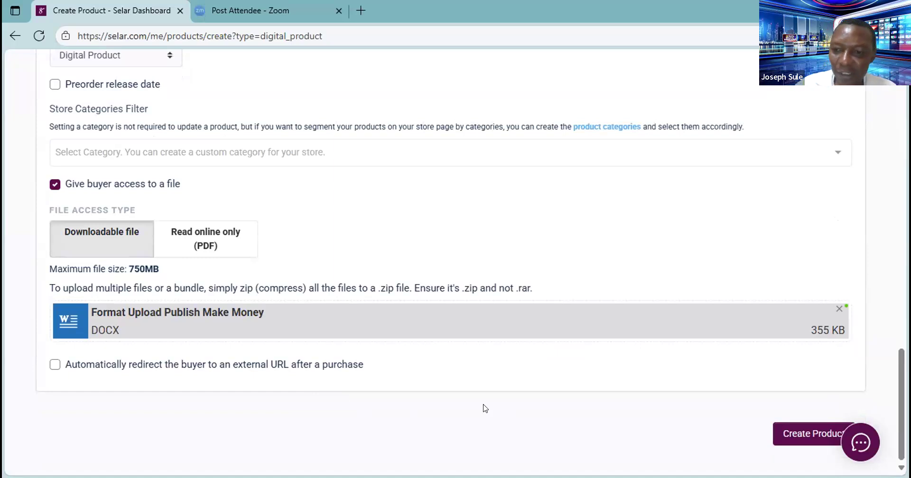
Create the product and review the Edit product page showing it live with its product link
{"action": "left_click", "coordinate": [802, 434]}
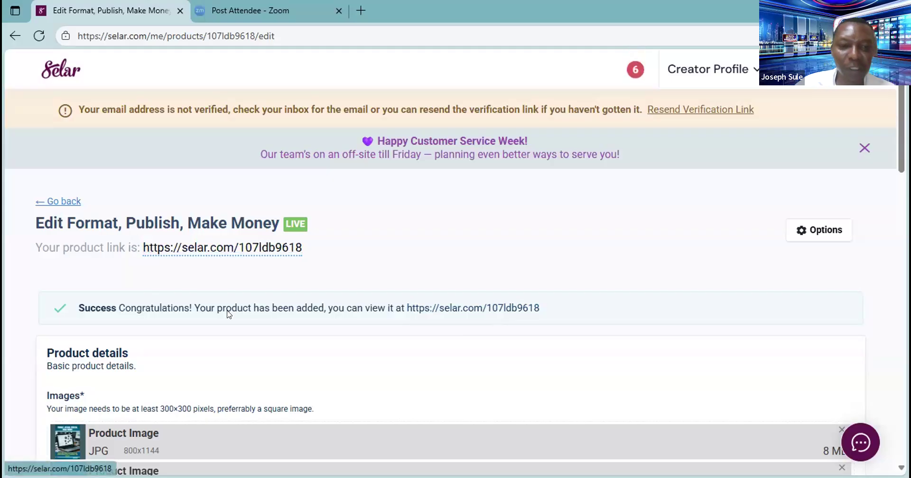
{"action": "scroll", "coordinate": [228, 314], "scroll_direction": "down", "scroll_amount": 7}
{"action": "scroll", "coordinate": [233, 331], "scroll_direction": "down", "scroll_amount": 10}
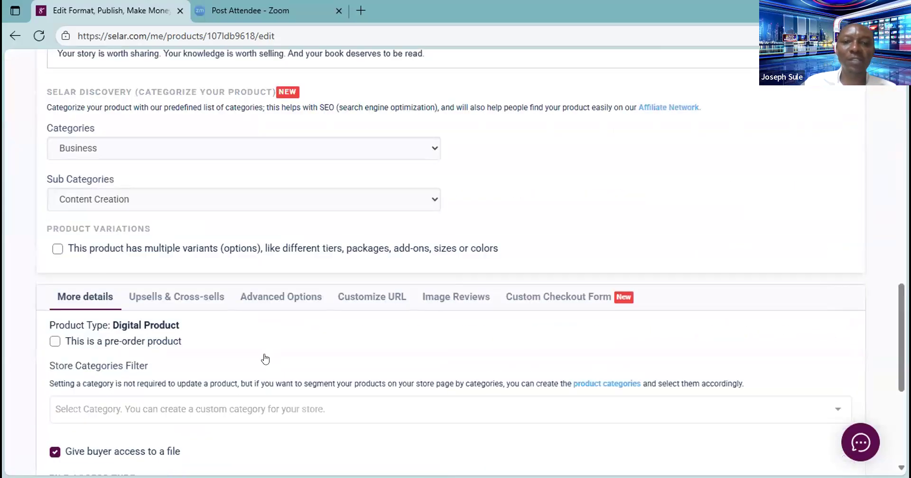
{"action": "scroll", "coordinate": [265, 359], "scroll_direction": "down", "scroll_amount": 5}
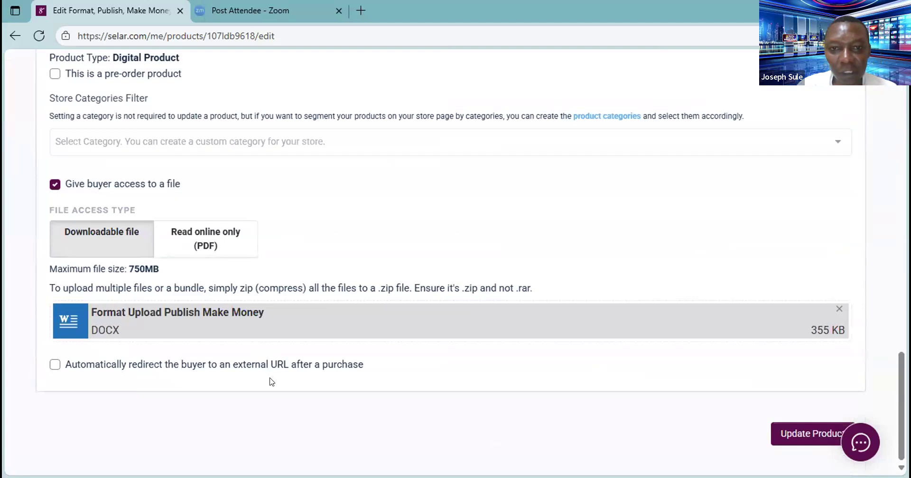
{"action": "scroll", "coordinate": [271, 380], "scroll_direction": "up", "scroll_amount": 15}
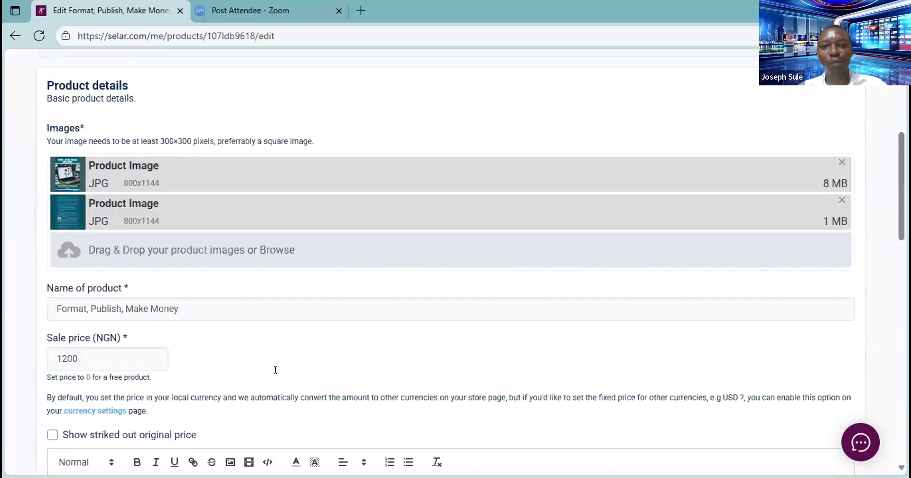
{"action": "scroll", "coordinate": [272, 375], "scroll_direction": "up", "scroll_amount": 5}
{"action": "scroll", "coordinate": [273, 374], "scroll_direction": "down", "scroll_amount": 4}
{"action": "scroll", "coordinate": [273, 378], "scroll_direction": "up", "scroll_amount": 2}
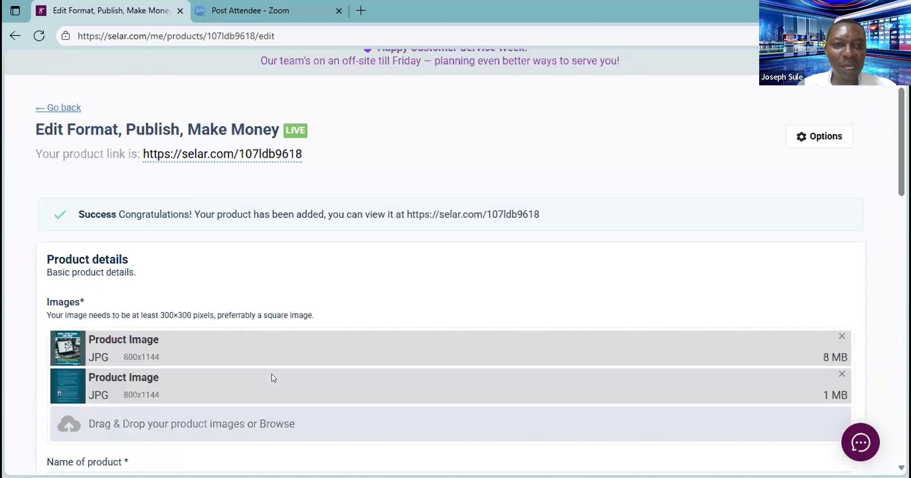
{"action": "scroll", "coordinate": [274, 378], "scroll_direction": "up", "scroll_amount": 1}
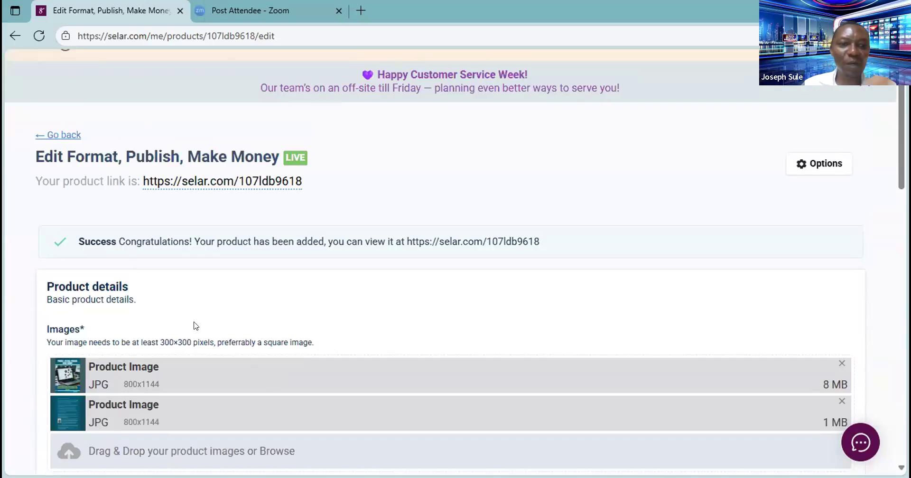